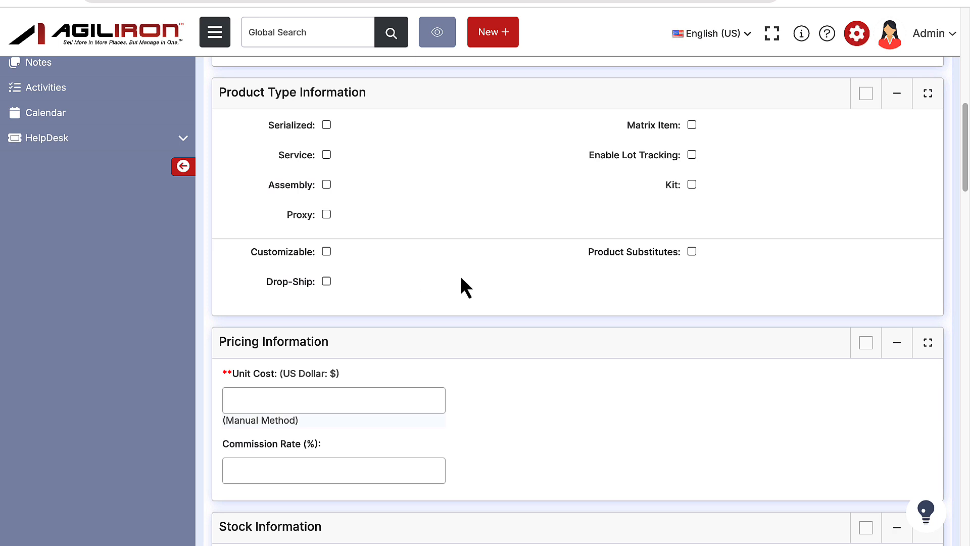
# Enable the Product Substitutes option in the product's type information.
pyautogui.click(692, 252)
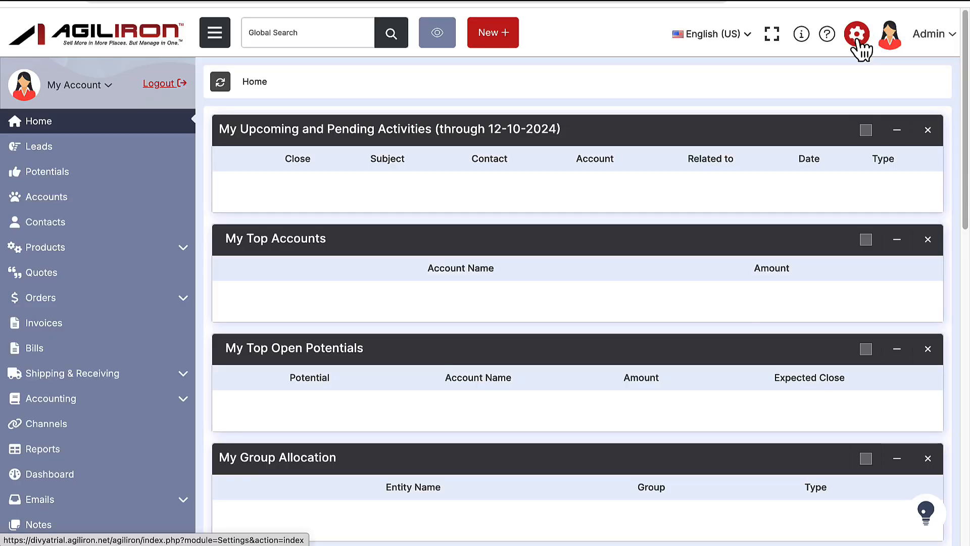
# Open Product Category Configuration from the system settings.
pyautogui.click(857, 43)
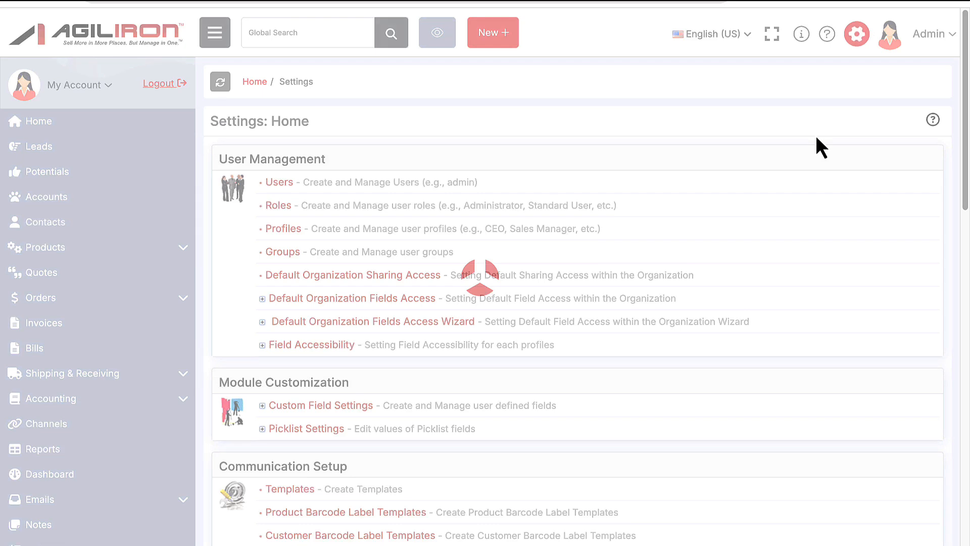
pyautogui.scroll(-6, 718, 320)
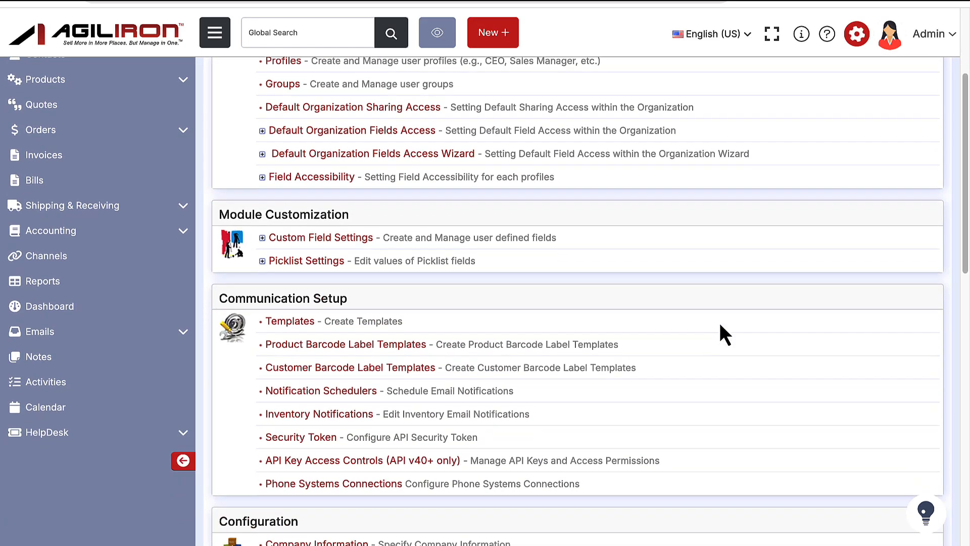
pyautogui.scroll(-2, 719, 322)
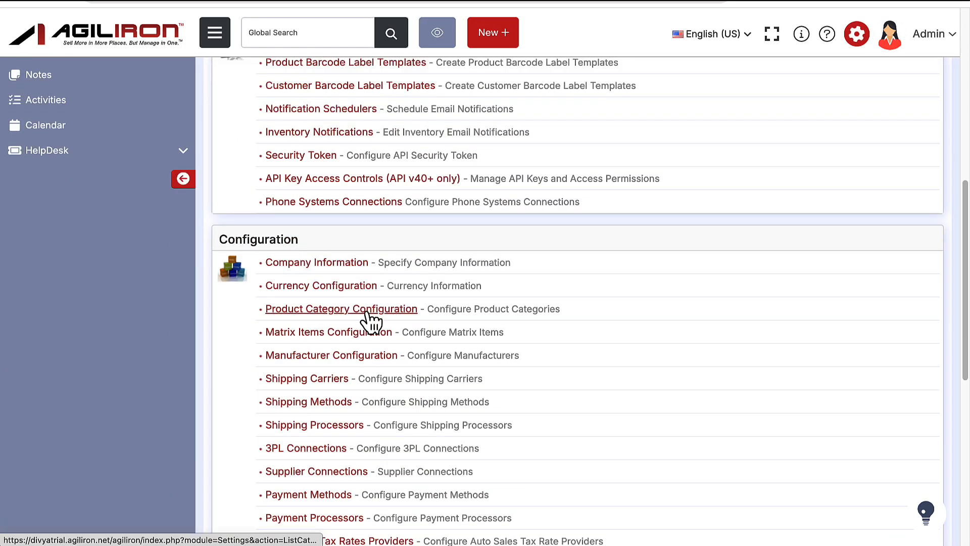
pyautogui.click(369, 309)
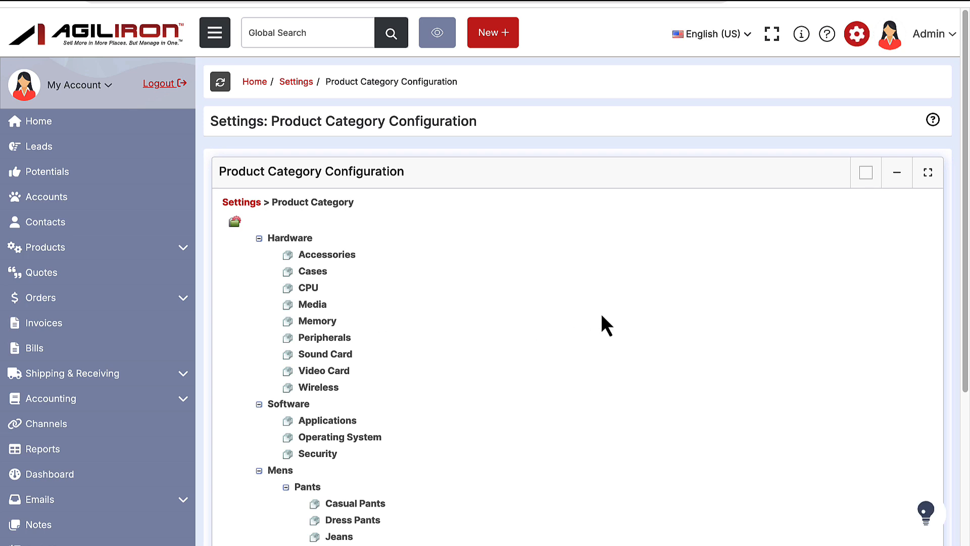
# Open the form for adding a subcategory under Video Card and review its fields.
pyautogui.scroll(-1, 555, 319)
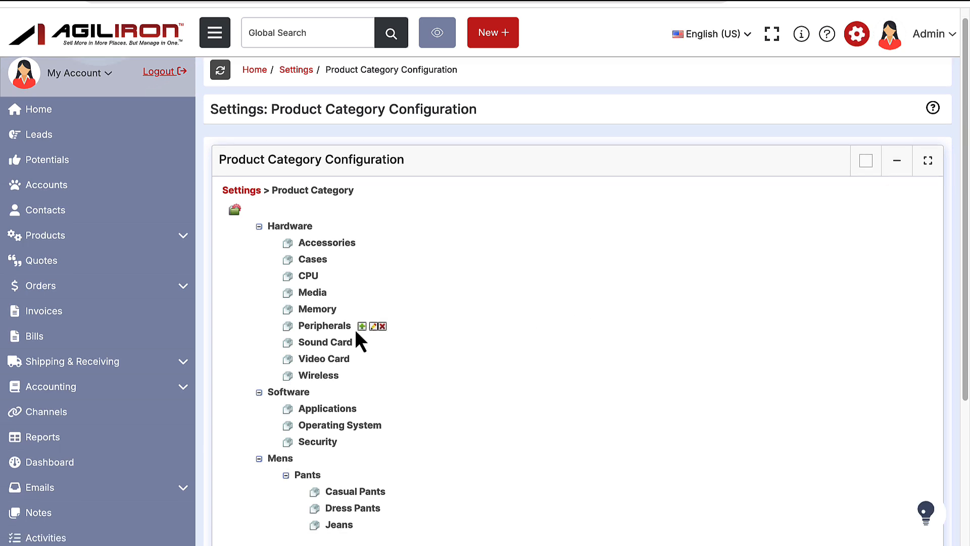
pyautogui.moveTo(346, 343)
pyautogui.moveTo(340, 359)
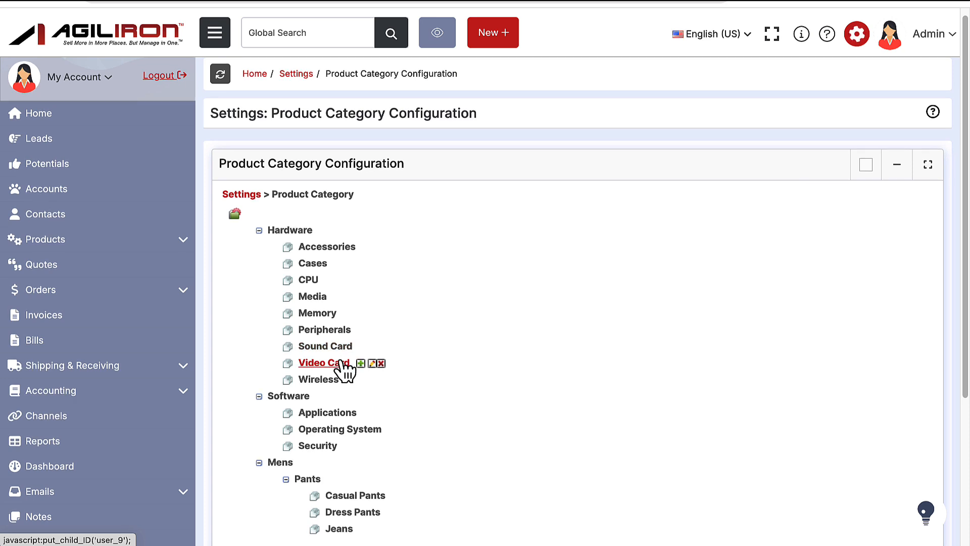
pyautogui.scroll(1, 354, 372)
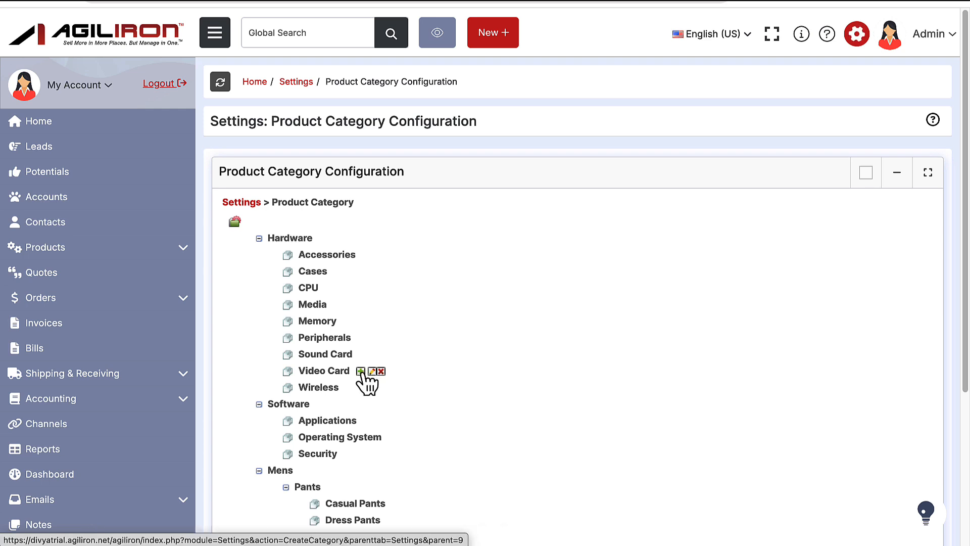
pyautogui.click(361, 373)
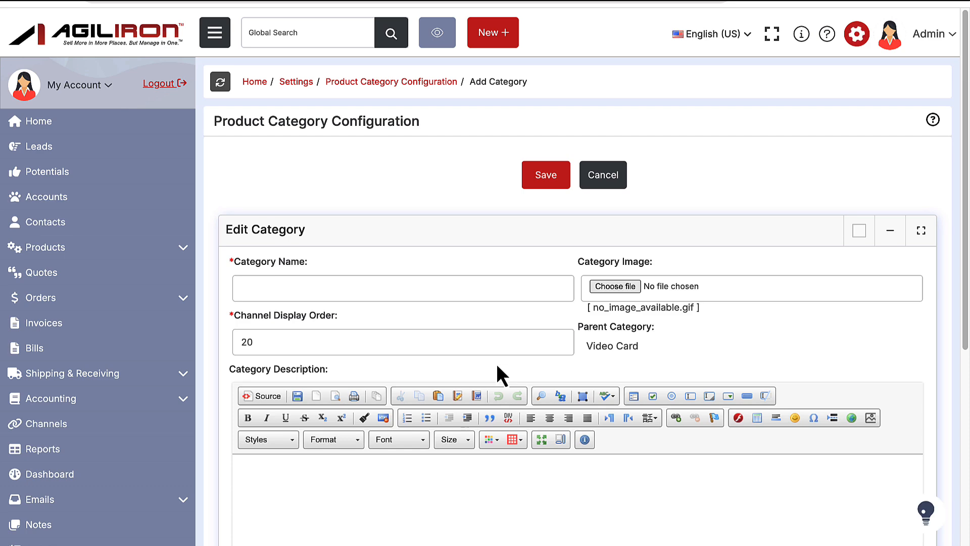
pyautogui.scroll(-4, 496, 361)
pyautogui.scroll(2, 497, 357)
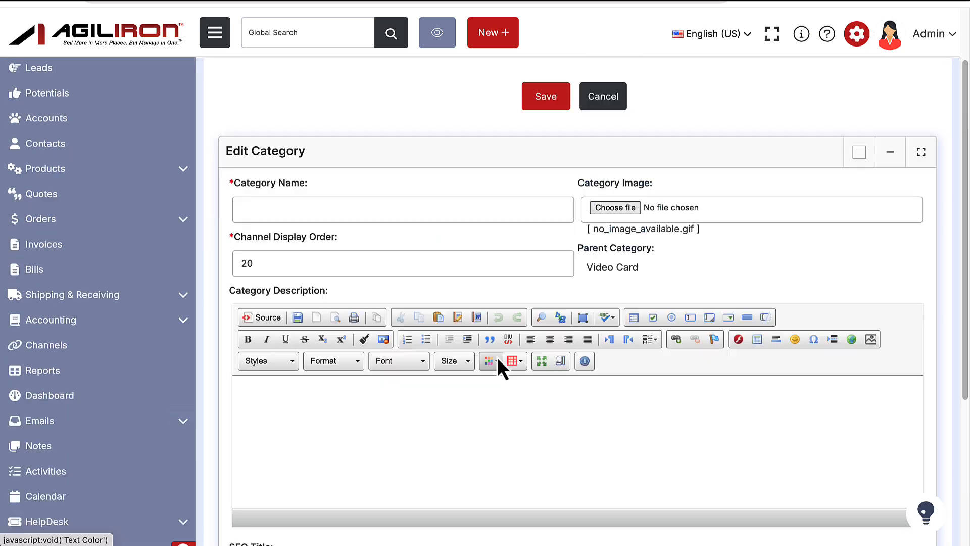
pyautogui.click(543, 99)
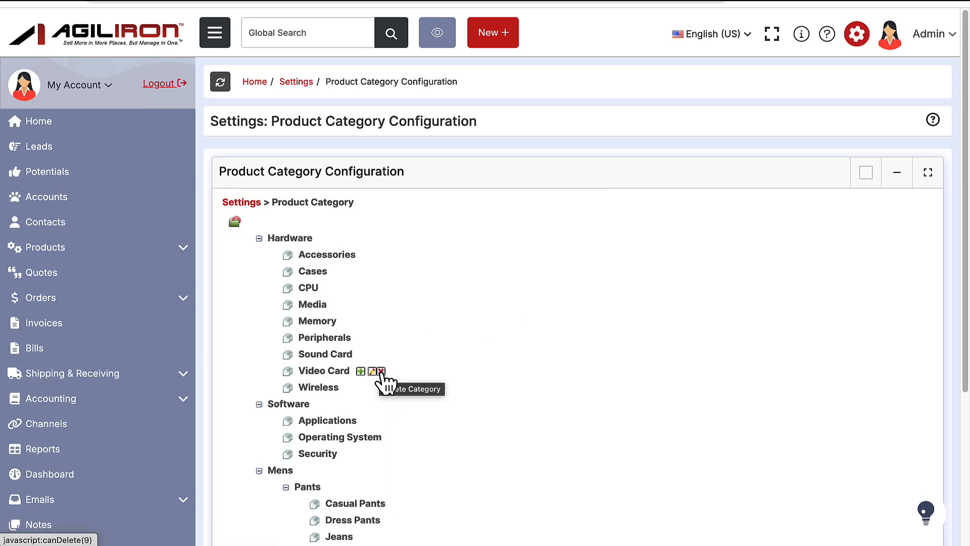
# Delete the Video Card category, transferring its products to the Peripherals category.
pyautogui.click(381, 372)
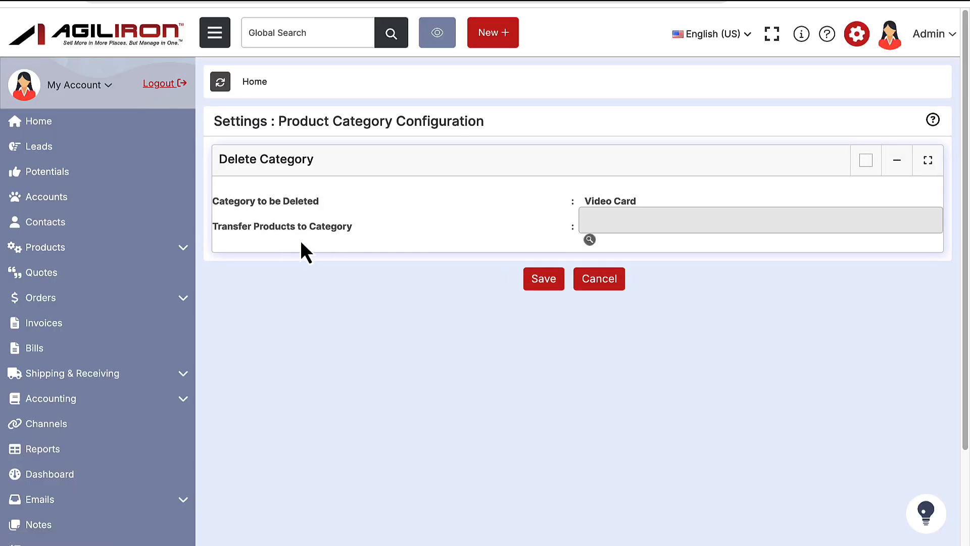
pyautogui.click(590, 240)
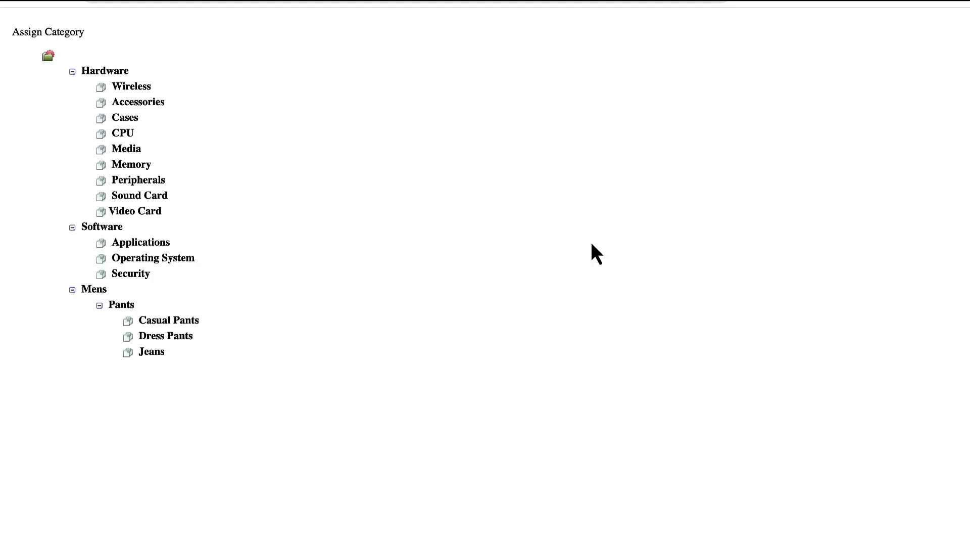
pyautogui.click(143, 180)
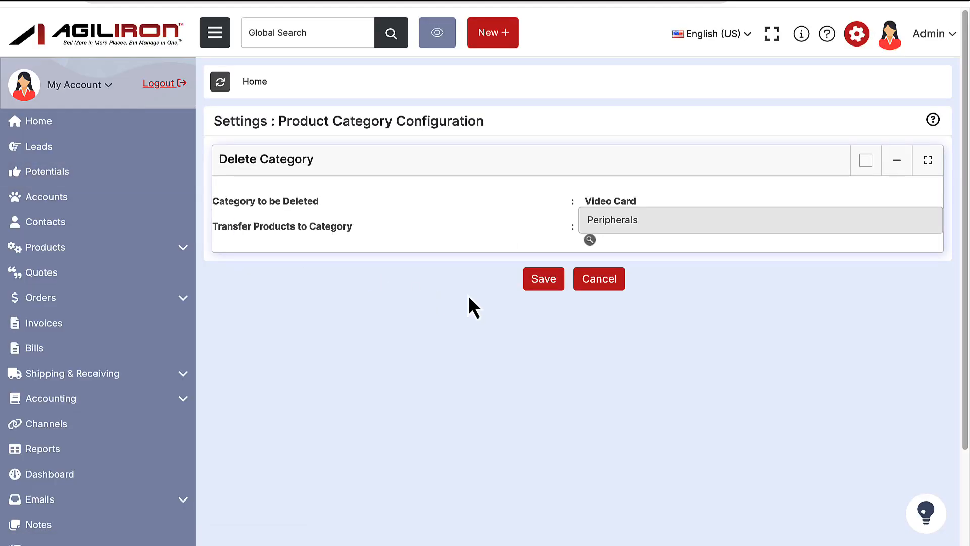
pyautogui.click(541, 289)
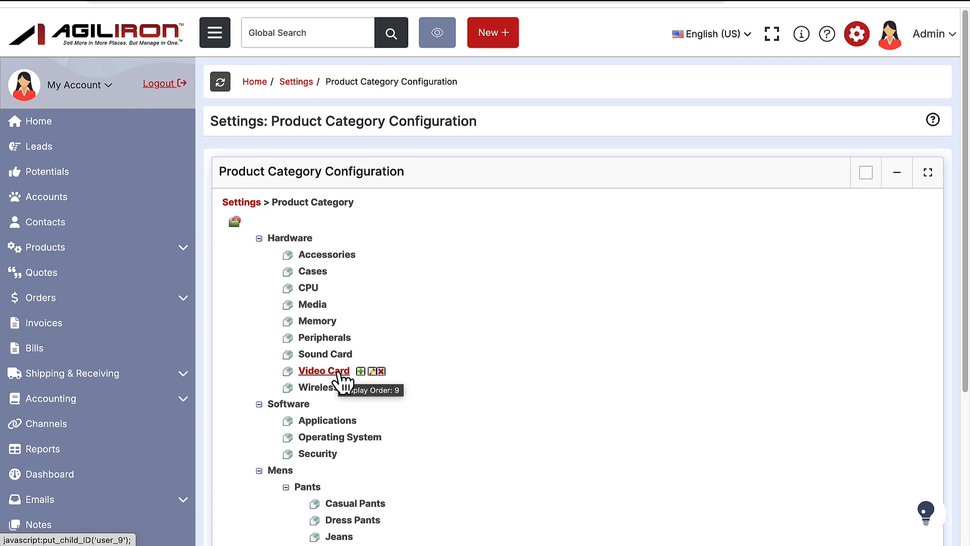
# Check the display order of the Accessories, CPU and Media categories under Hardware.
pyautogui.moveTo(296, 248)
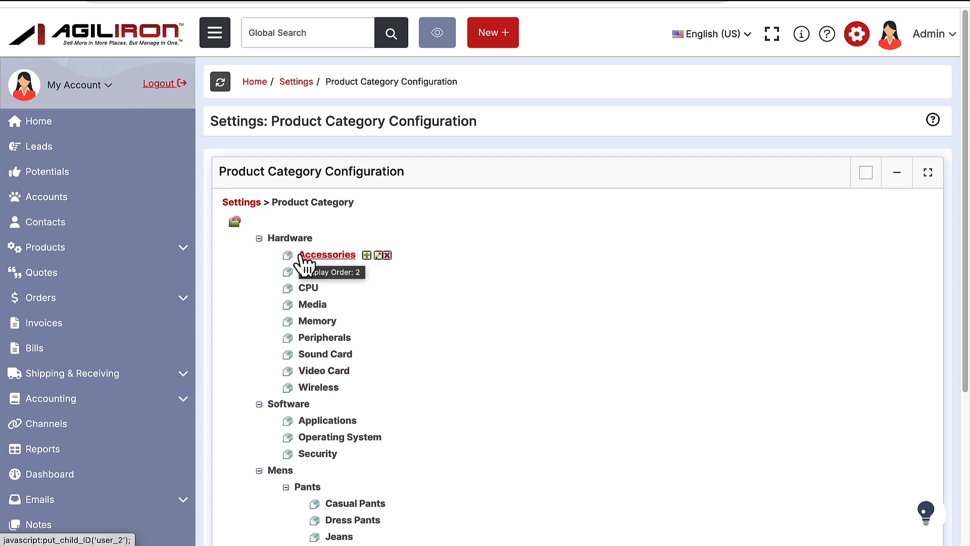
pyautogui.moveTo(303, 275)
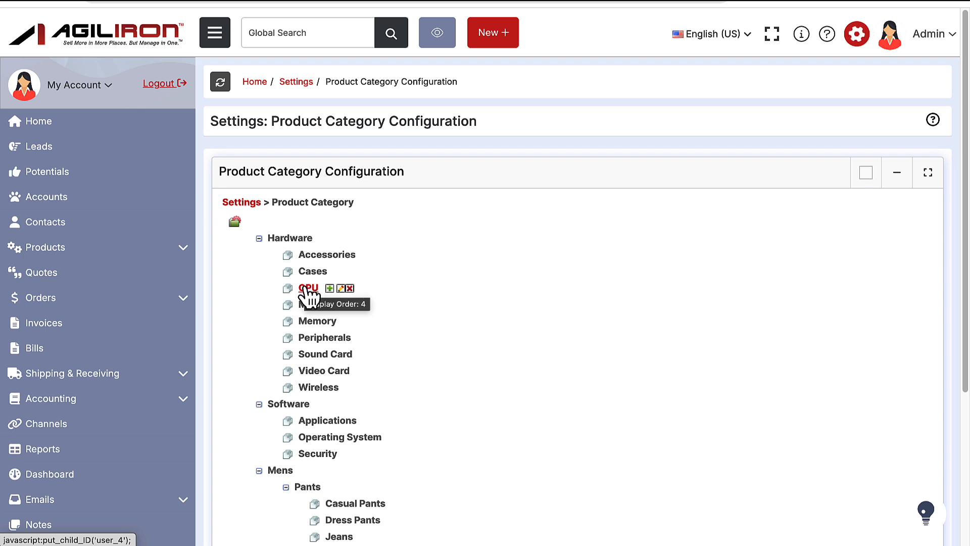
pyautogui.moveTo(311, 308)
# Start a category import from a custom data source using matrix-product-doc.csv with a header row.
pyautogui.scroll(-5, 520, 335)
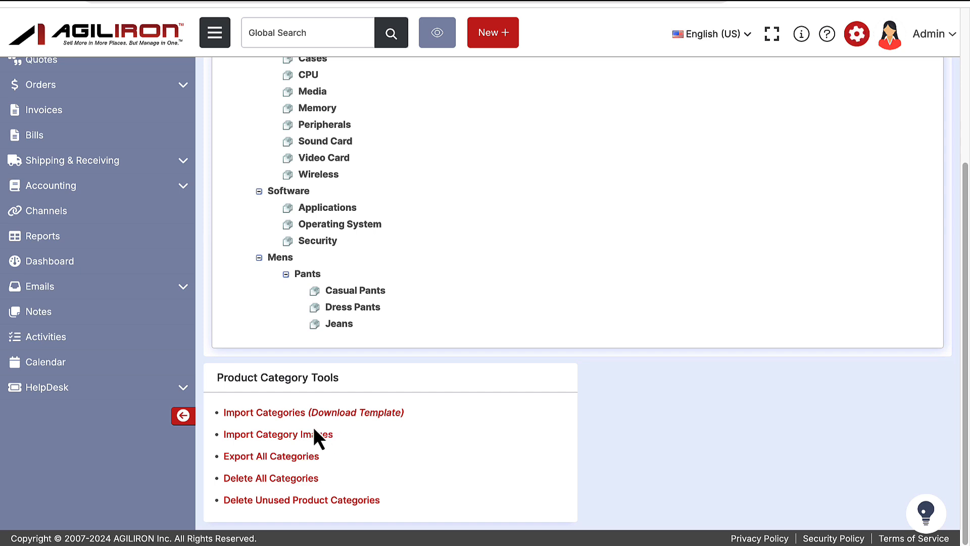
pyautogui.click(288, 415)
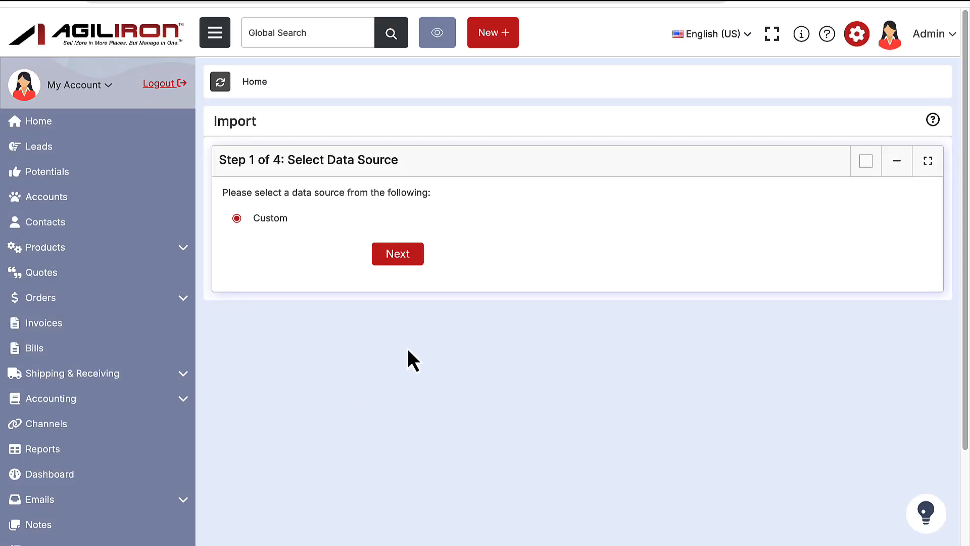
pyautogui.click(417, 260)
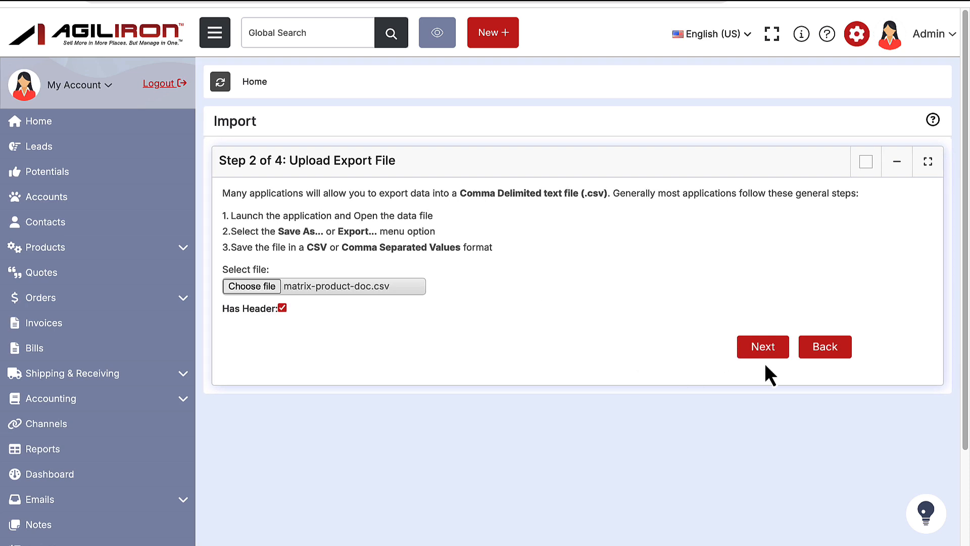
pyautogui.click(763, 349)
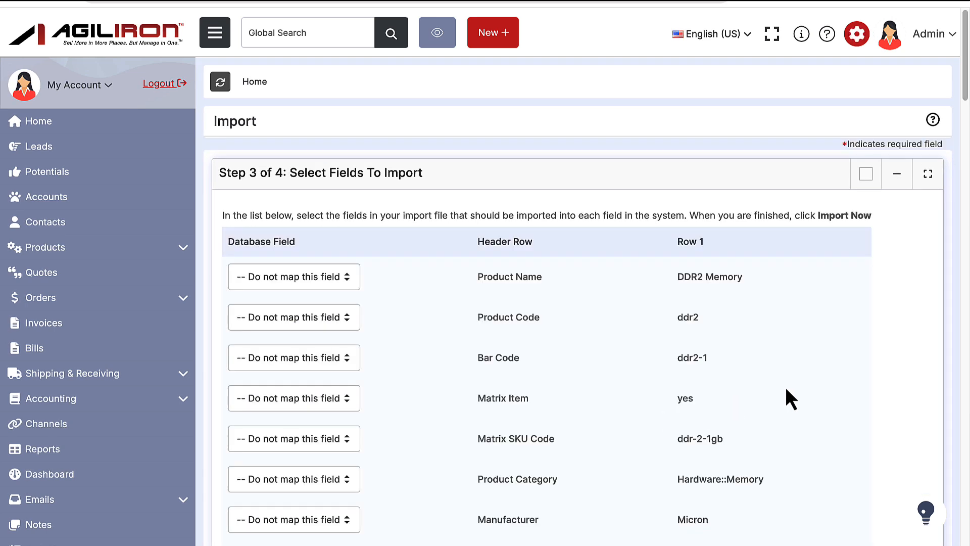
# Turn on saving the field selection as a custom mapping and run the category import.
pyautogui.scroll(-1, 786, 389)
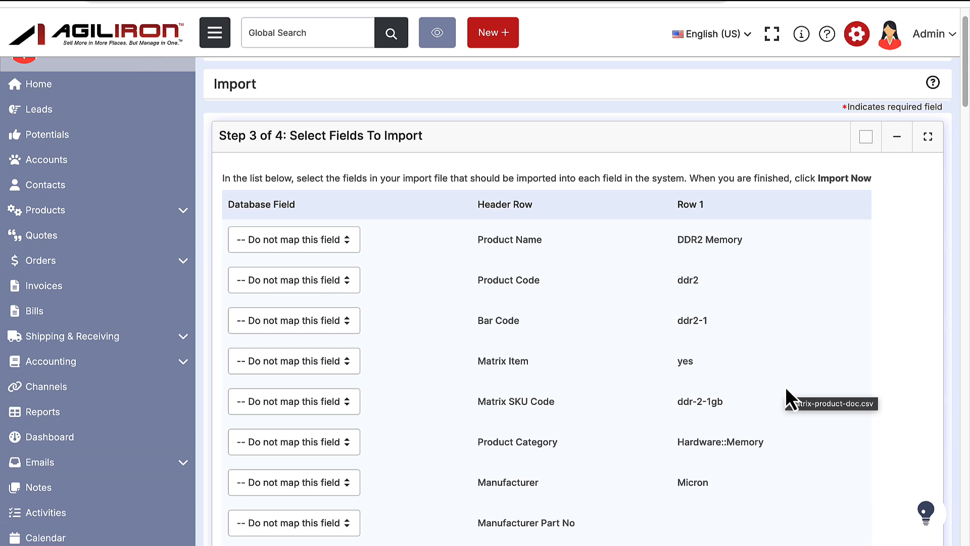
pyautogui.scroll(-20, 667, 389)
pyautogui.click(226, 377)
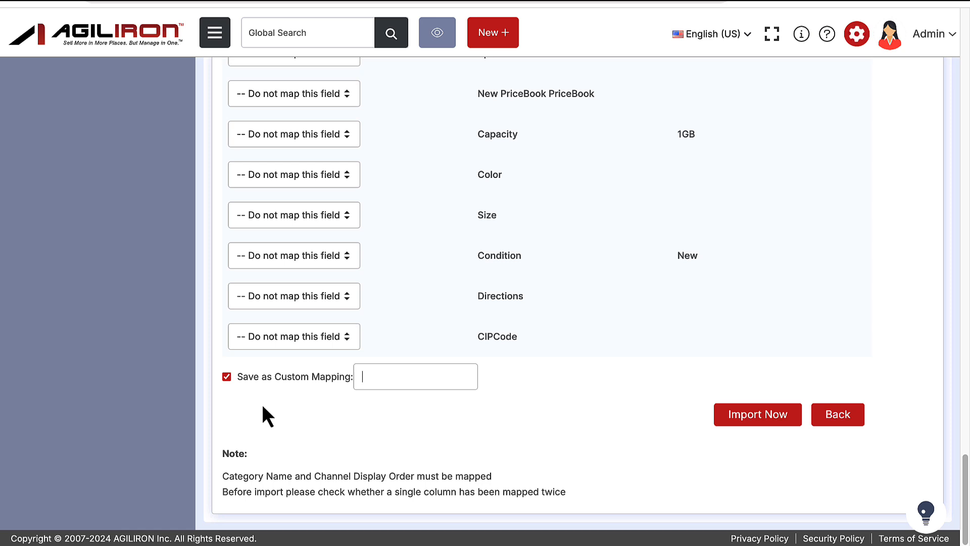
pyautogui.click(749, 423)
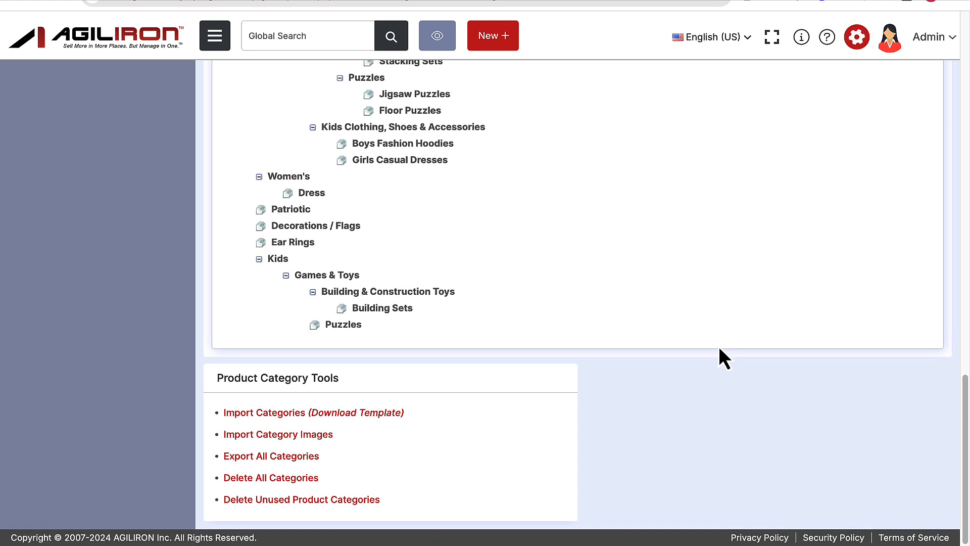
# Upload laptop.jpg as a category image.
pyautogui.click(308, 437)
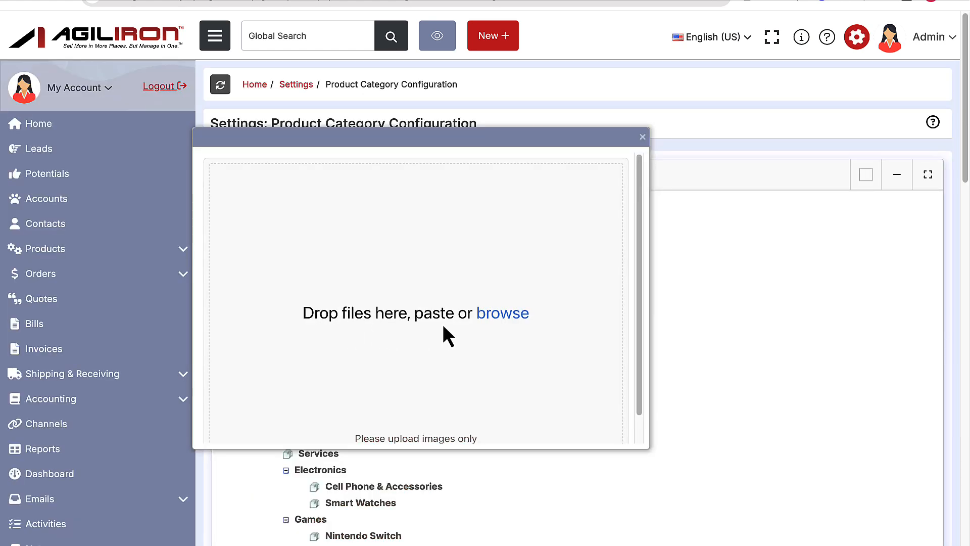
pyautogui.click(498, 319)
pyautogui.click(716, 405)
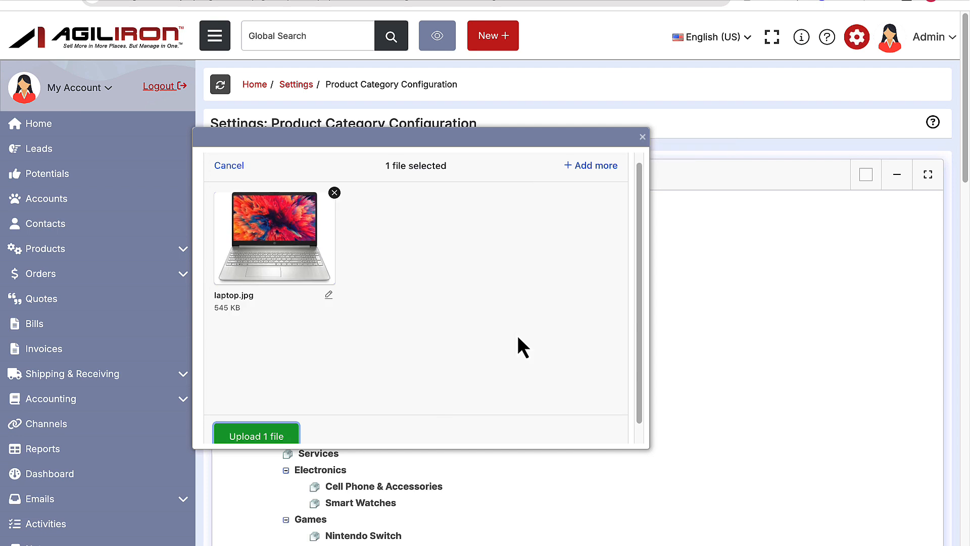
pyautogui.click(589, 170)
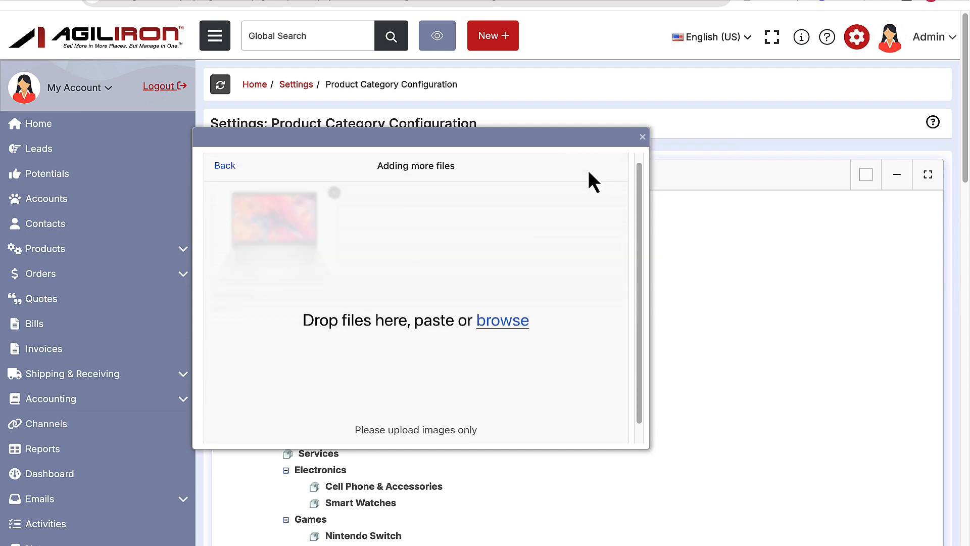
pyautogui.click(224, 167)
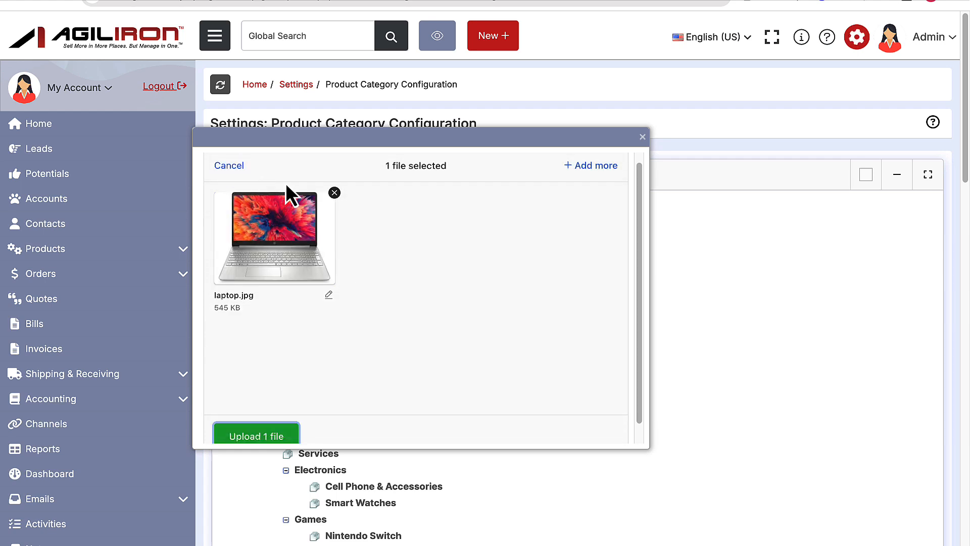
pyautogui.click(286, 437)
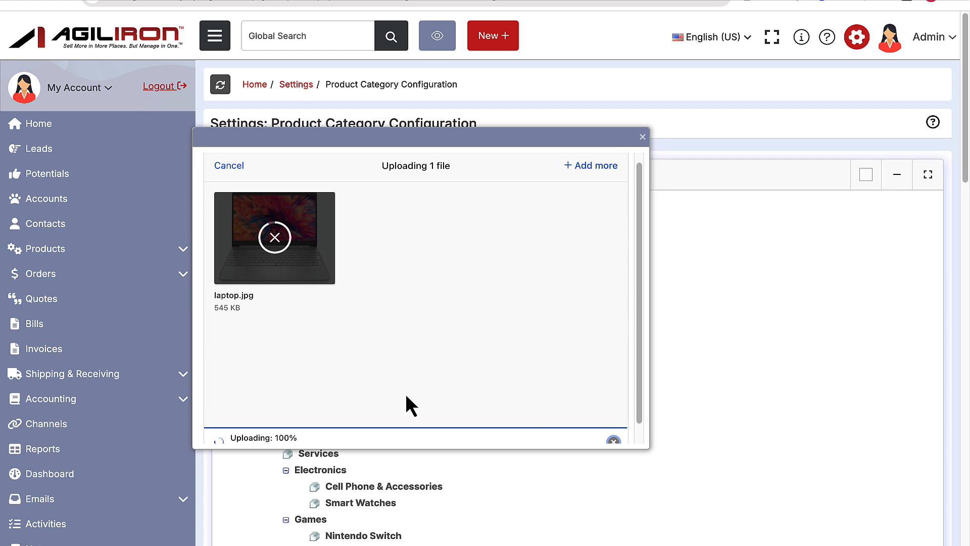
# Export all product categories to a file named agiliron-product-categories.
pyautogui.scroll(-1, 406, 396)
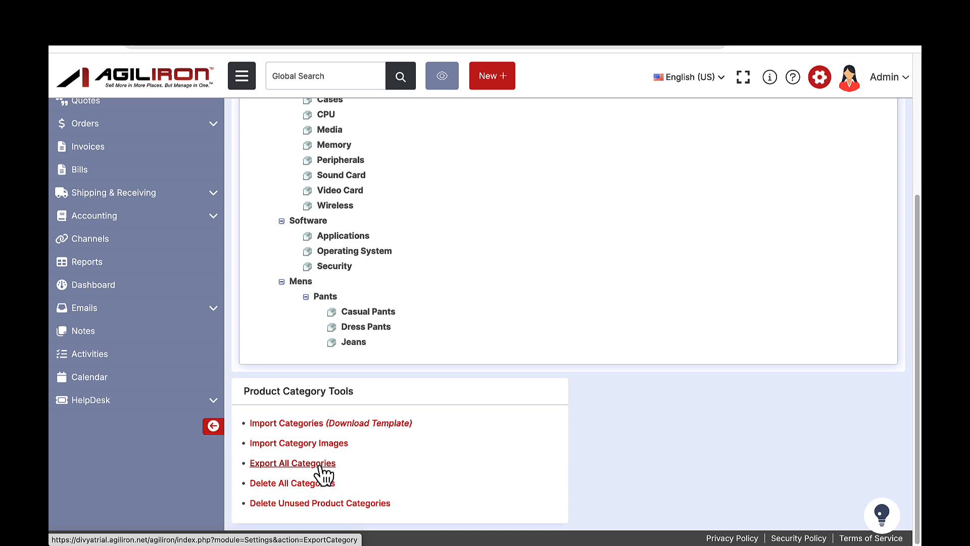
pyautogui.click(320, 467)
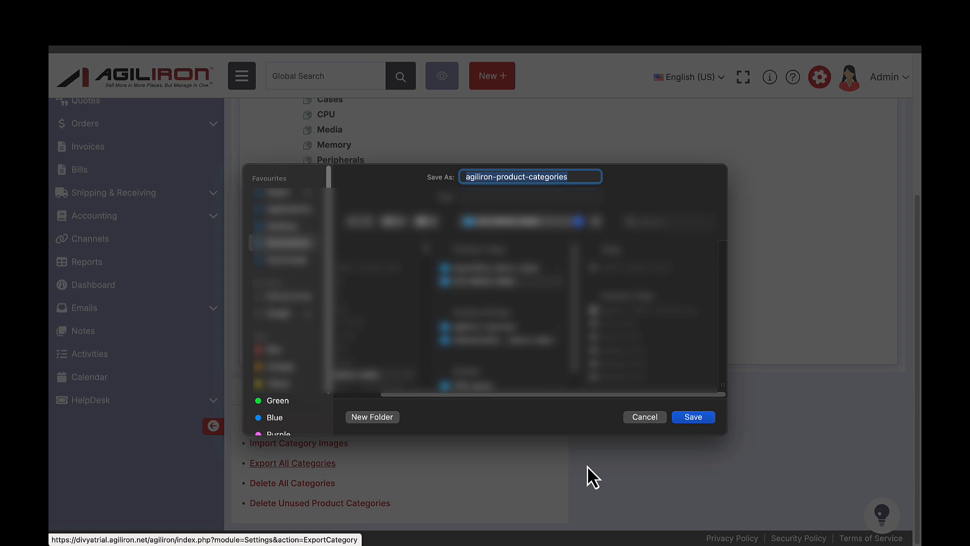
pyautogui.click(693, 416)
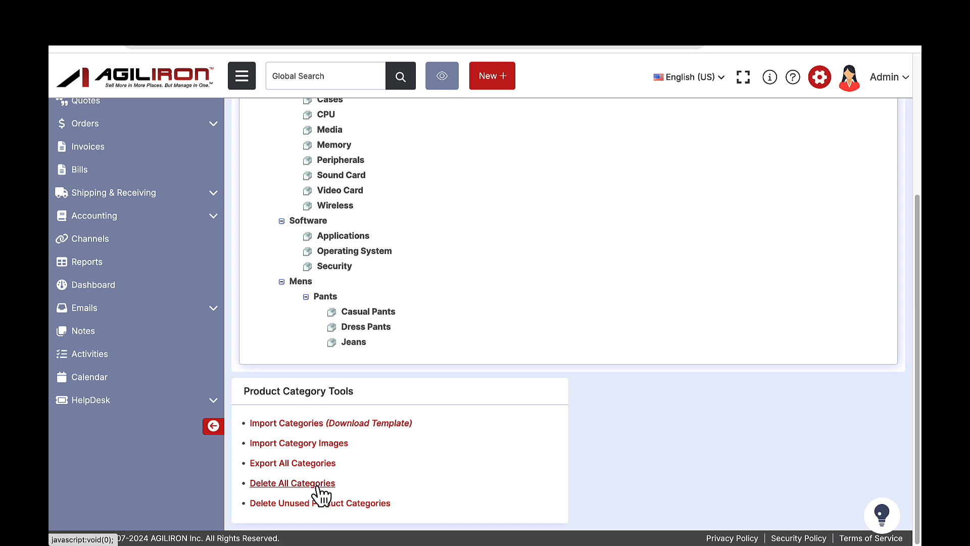
# Use the product category tool for deleting all categories.
pyautogui.click(317, 485)
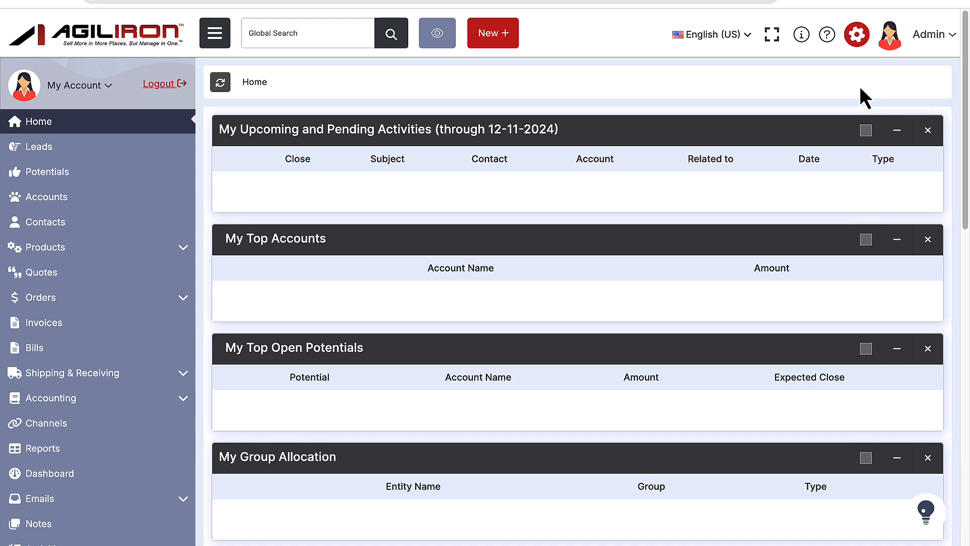
# Open the manufacturer configuration list from the system settings.
pyautogui.click(858, 43)
pyautogui.scroll(-5, 721, 328)
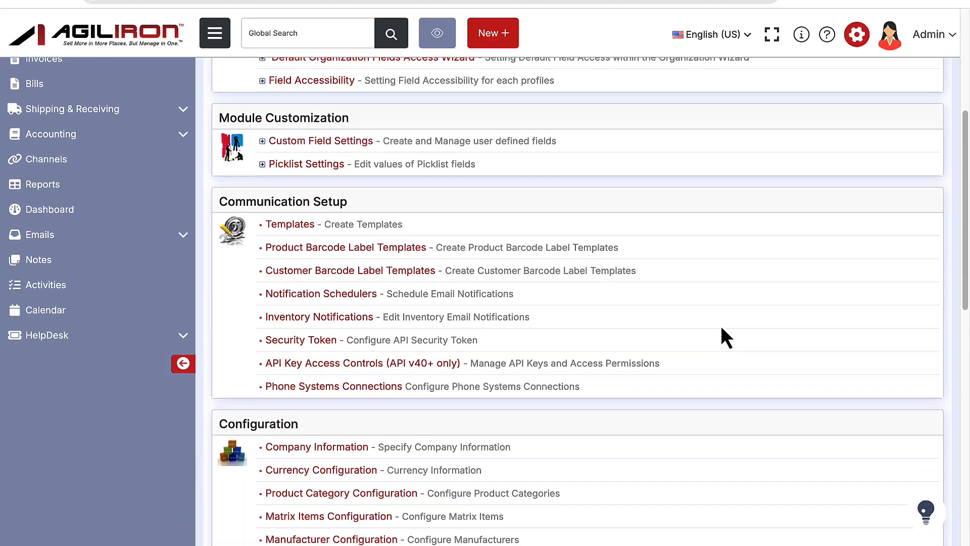
pyautogui.scroll(-6, 721, 328)
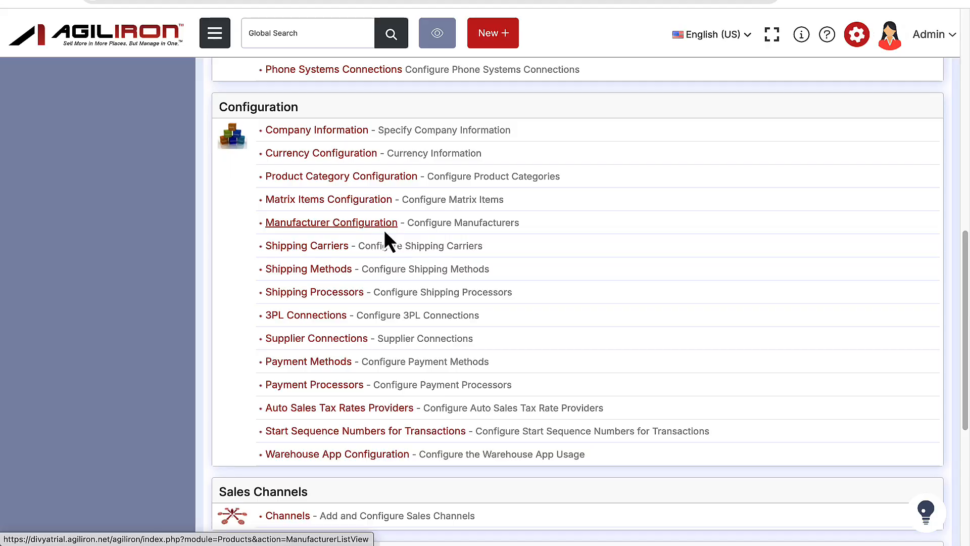
pyautogui.click(384, 228)
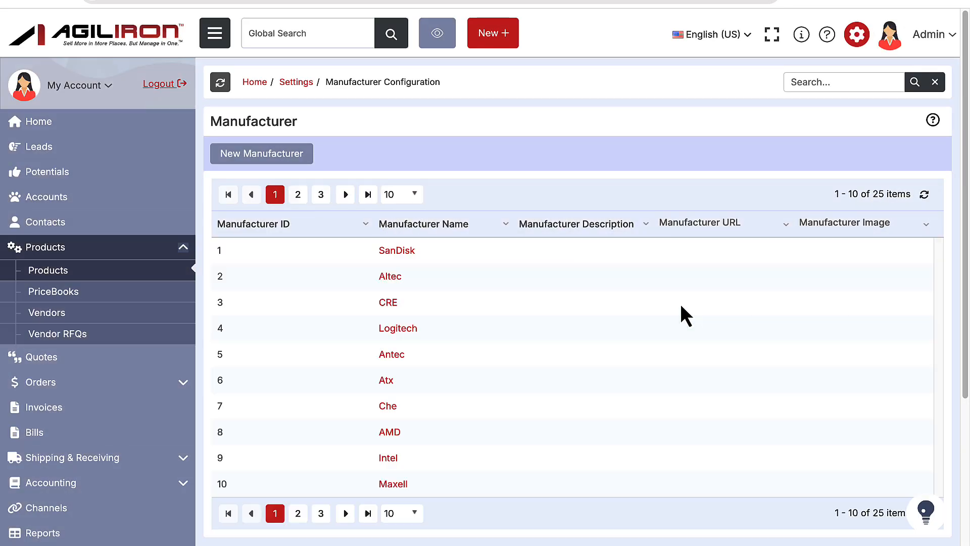
pyautogui.scroll(-1, 681, 306)
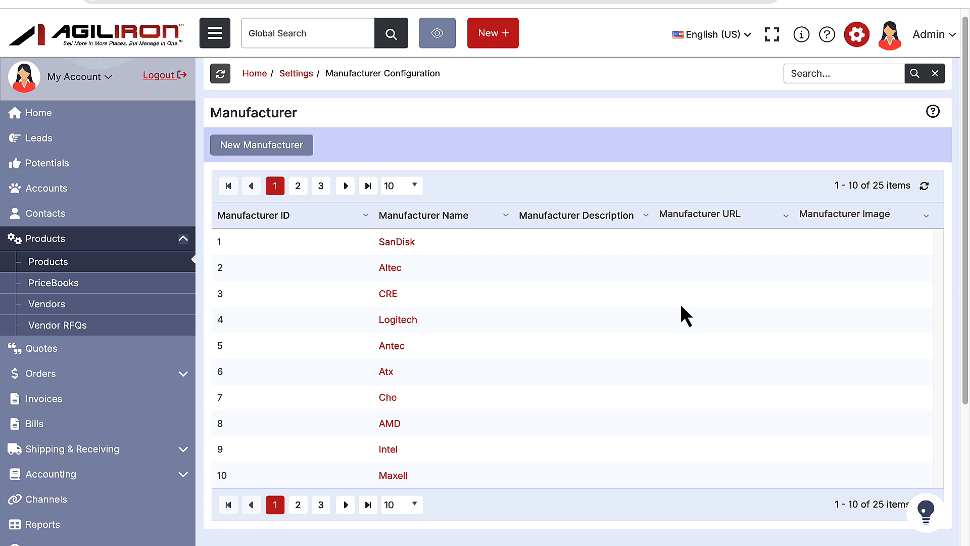
# Look at the blank new manufacturer form, then open the Altec manufacturer record for editing and save it.
pyautogui.click(289, 151)
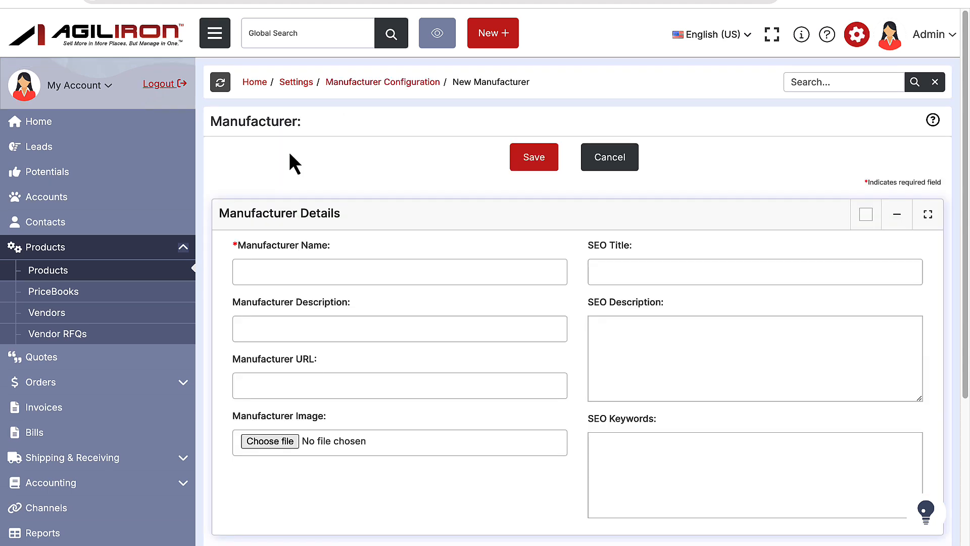
pyautogui.click(609, 157)
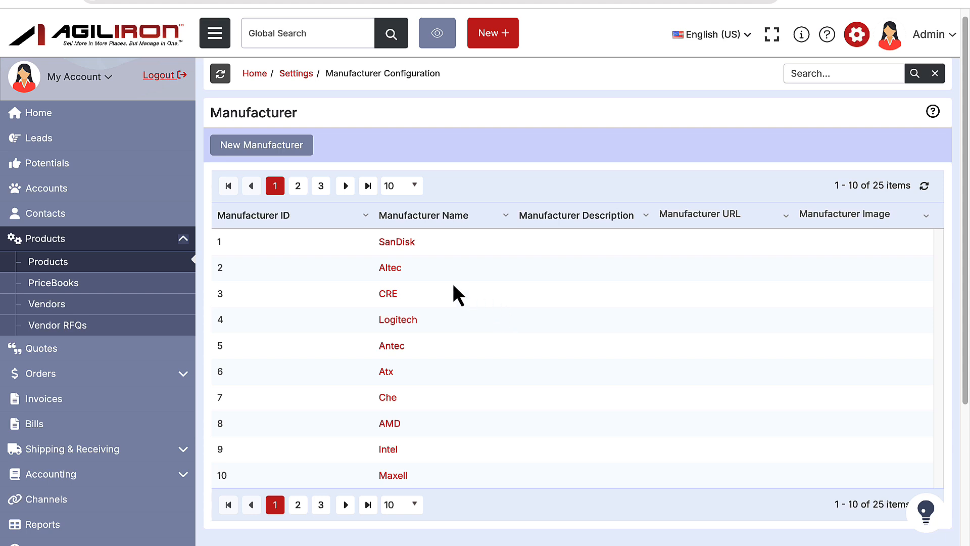
pyautogui.click(392, 269)
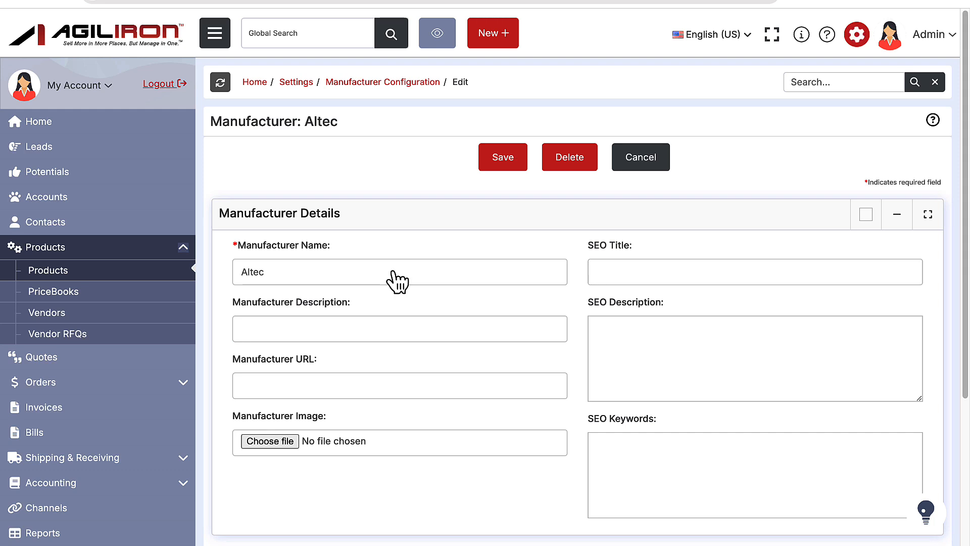
pyautogui.click(503, 173)
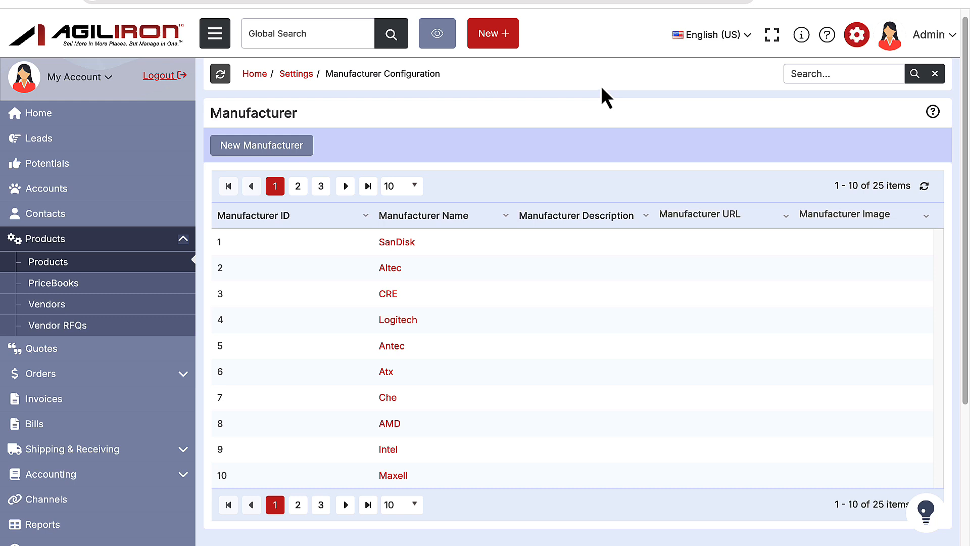
# Start the New Product Wizard and define a Basic product new-test-product with code 1011, unit cost 12 and category Hardware.
pyautogui.click(500, 46)
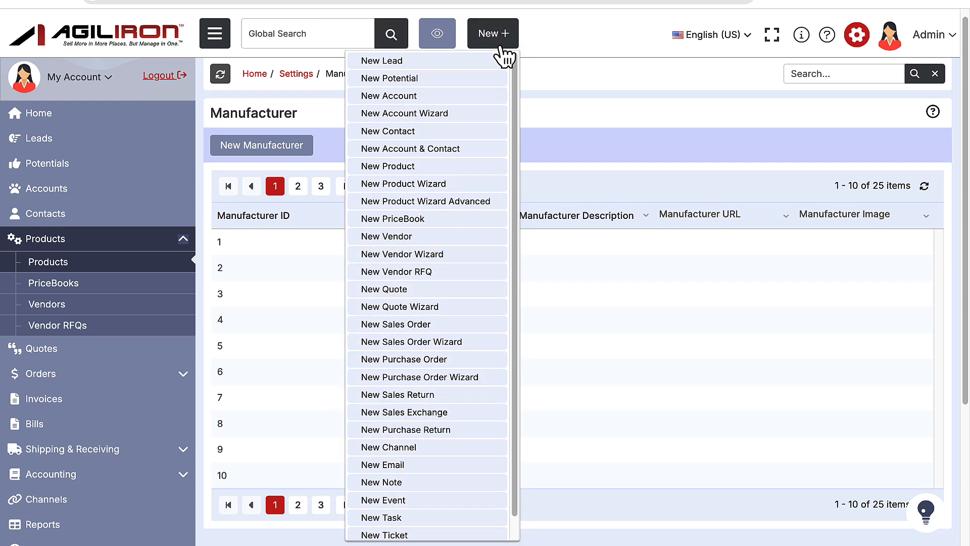
pyautogui.click(483, 187)
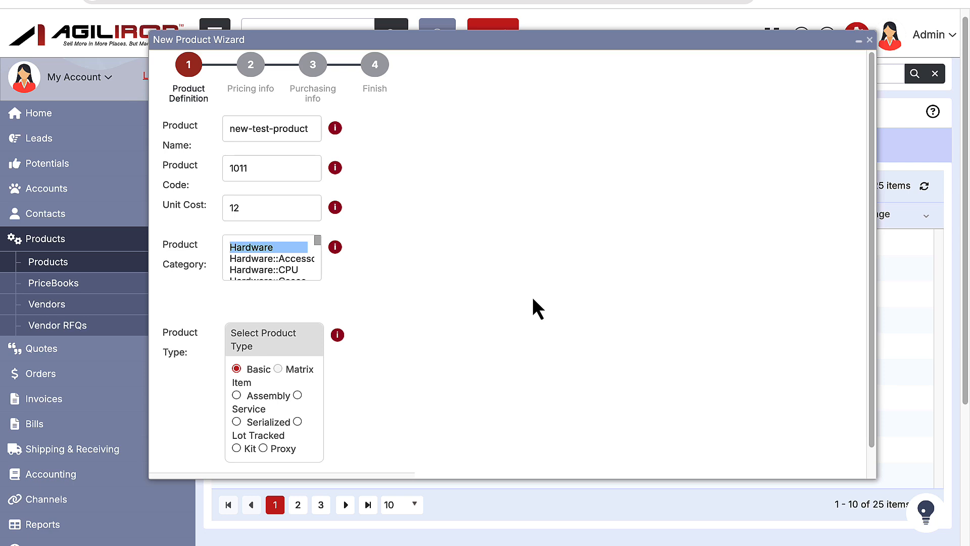
pyautogui.click(305, 372)
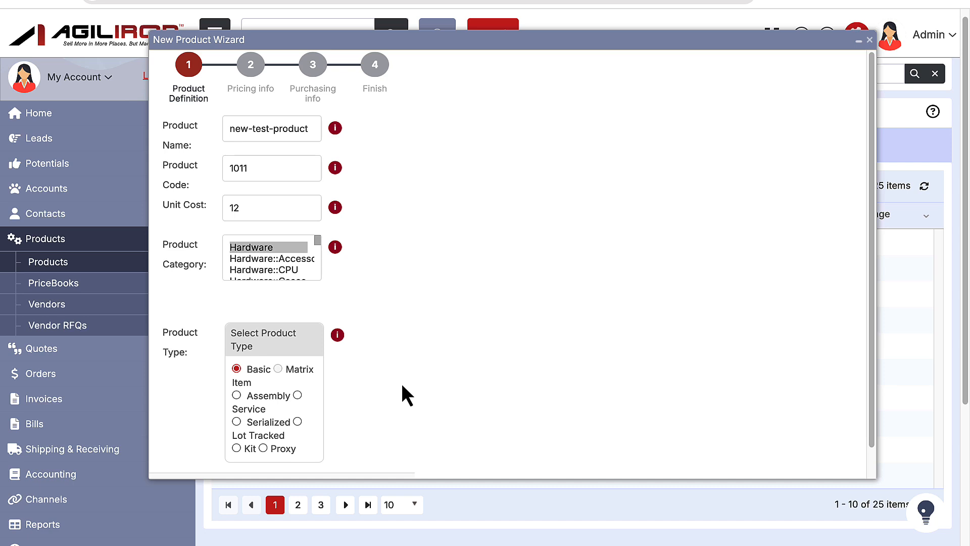
pyautogui.scroll(-1, 597, 399)
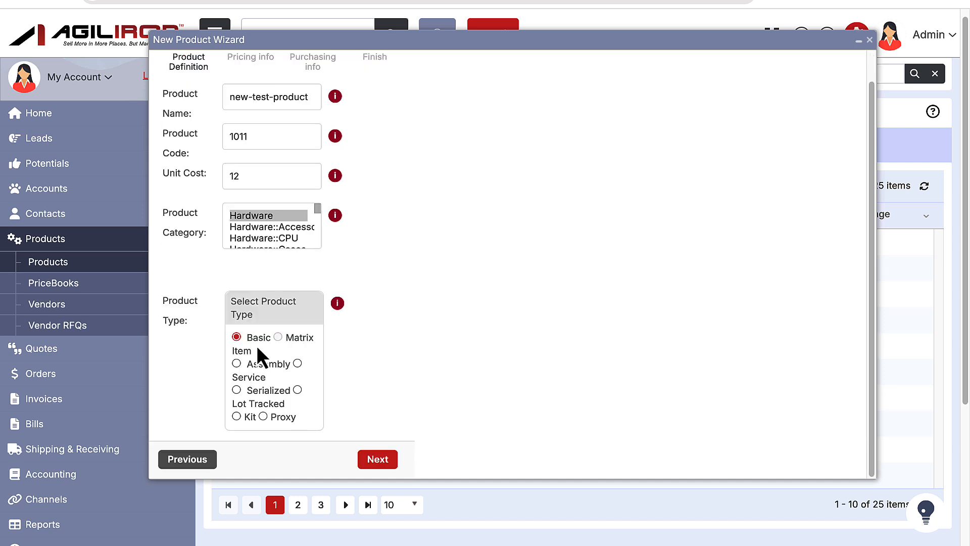
pyautogui.click(379, 459)
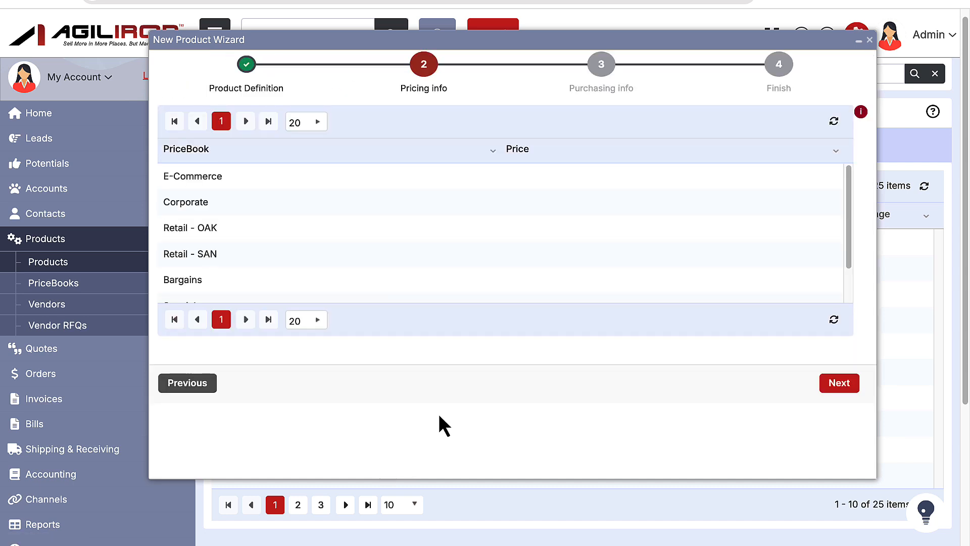
# Set the product's price to 10 in the E-Commerce pricebook and 12 in the Retail - OAK pricebook.
pyautogui.click(529, 181)
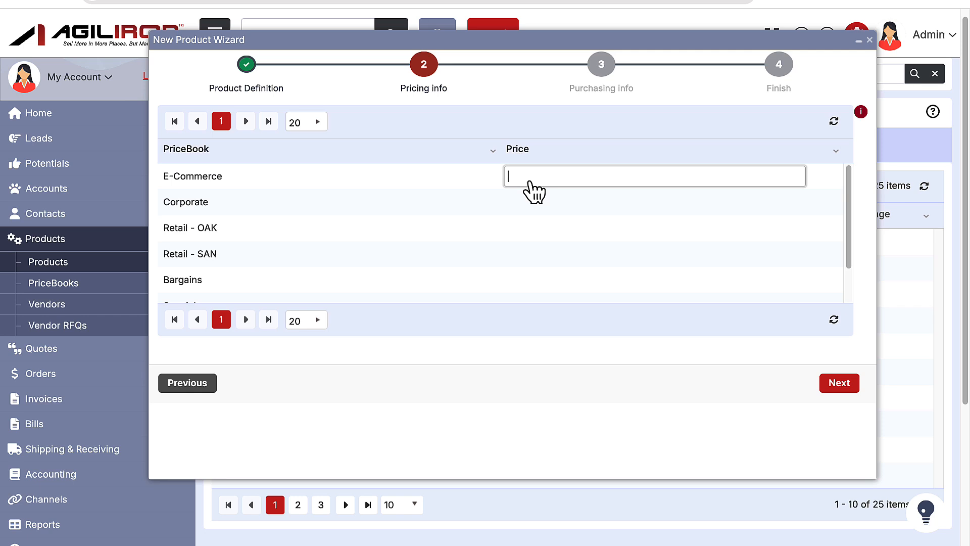
pyautogui.write('10')
pyautogui.click(543, 228)
pyautogui.write('12')
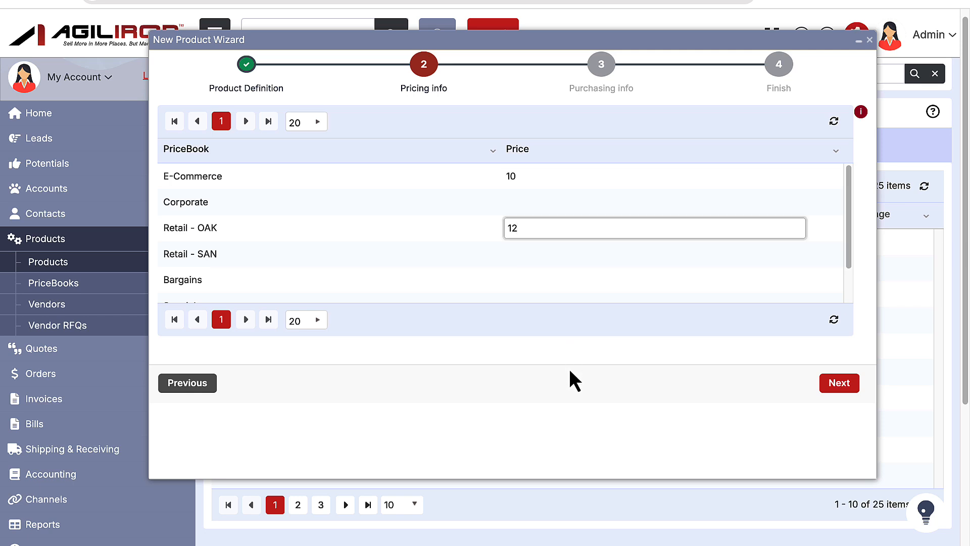
pyautogui.click(837, 385)
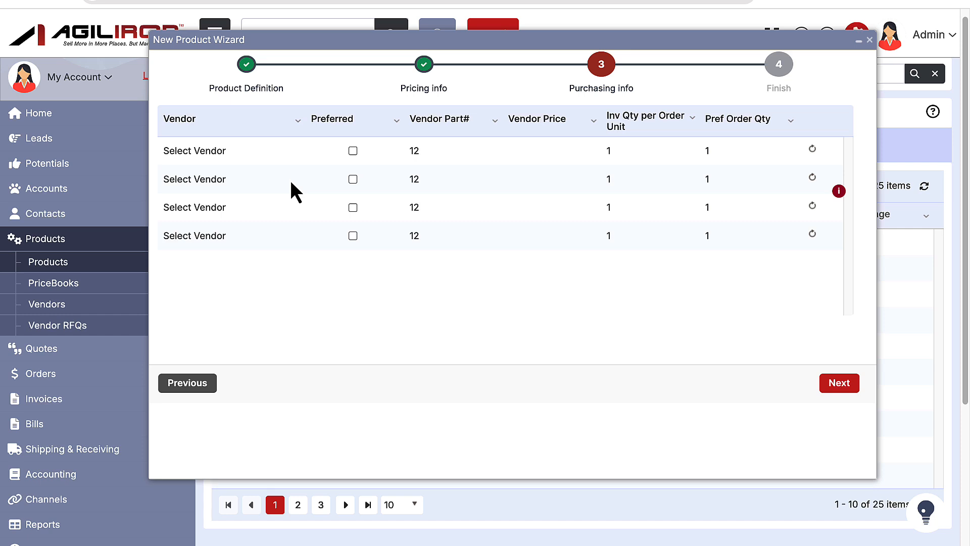
# Mark the first vendor row as preferred in the purchasing info and finish the product wizard.
pyautogui.click(352, 151)
pyautogui.click(835, 385)
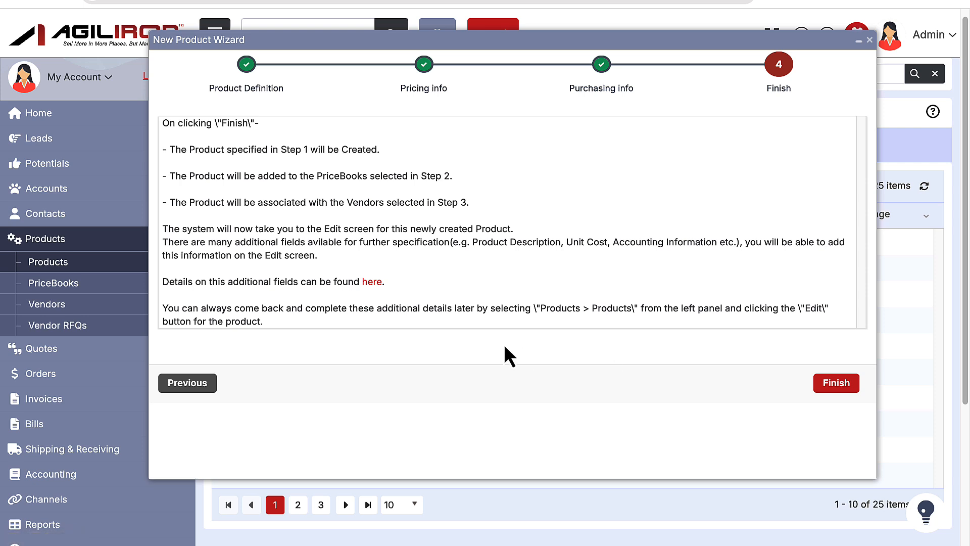
pyautogui.click(822, 389)
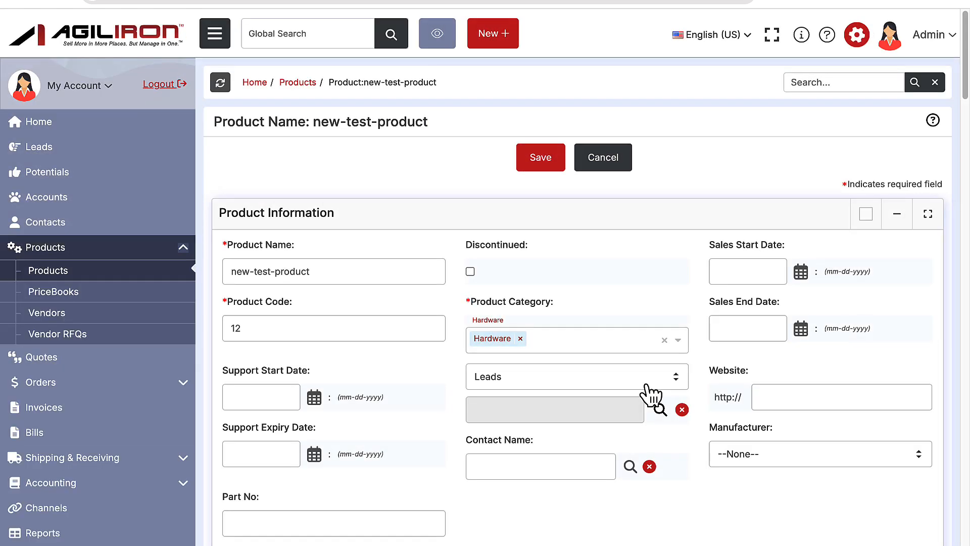
# Review the additional fields on the edit screen of new-test-product and save the product.
pyautogui.scroll(-5, 639, 377)
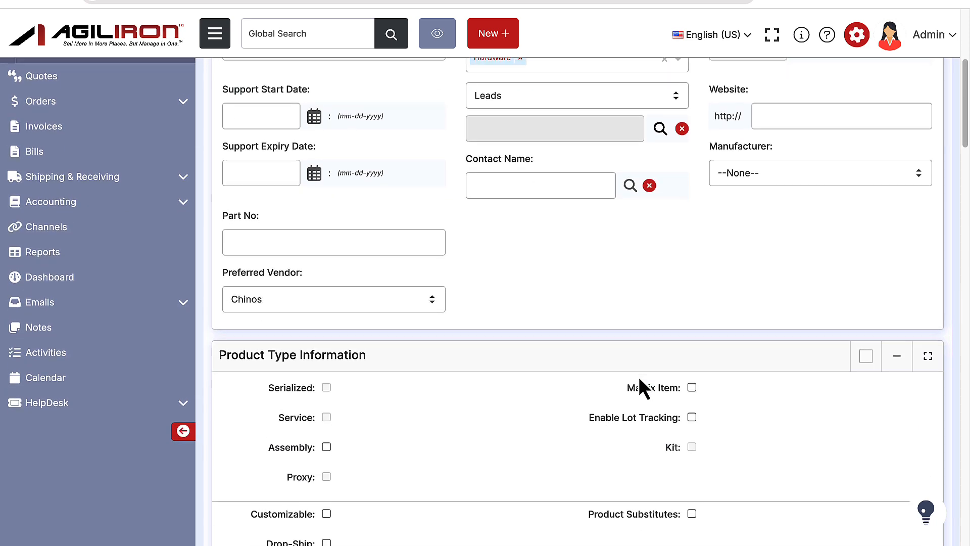
pyautogui.scroll(-5, 639, 377)
pyautogui.scroll(5, 638, 377)
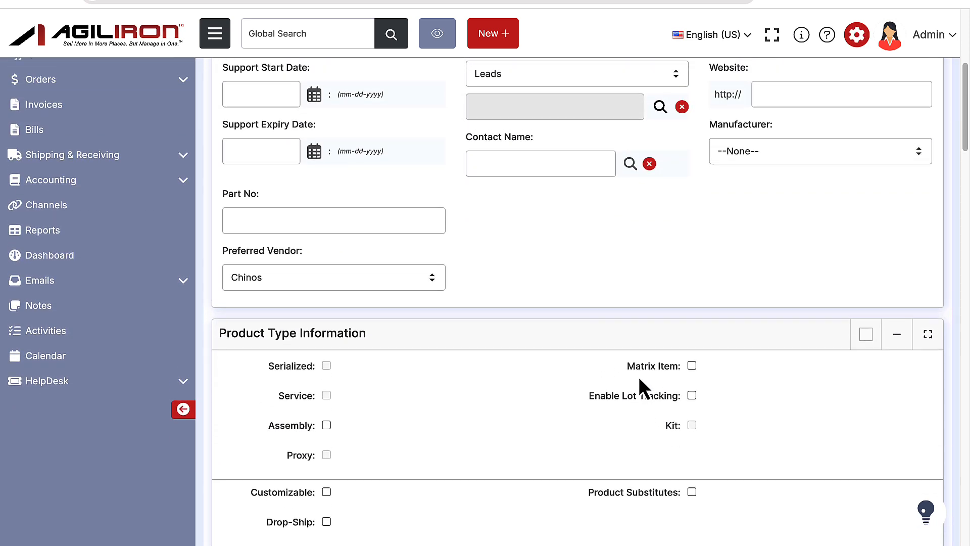
pyautogui.scroll(6, 638, 376)
pyautogui.click(538, 170)
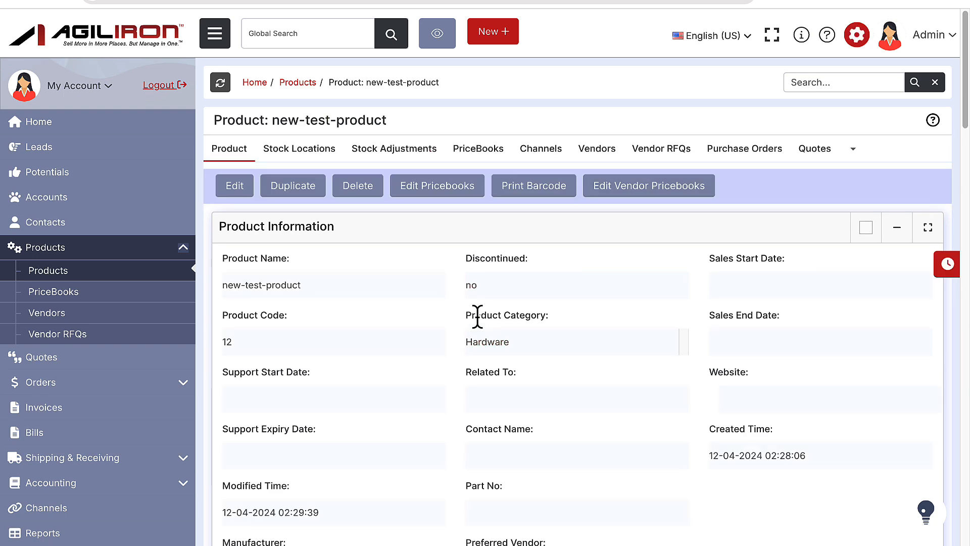
# Open a blank new product form and examine its sections from product information down to the keywords and title fields.
pyautogui.click(496, 43)
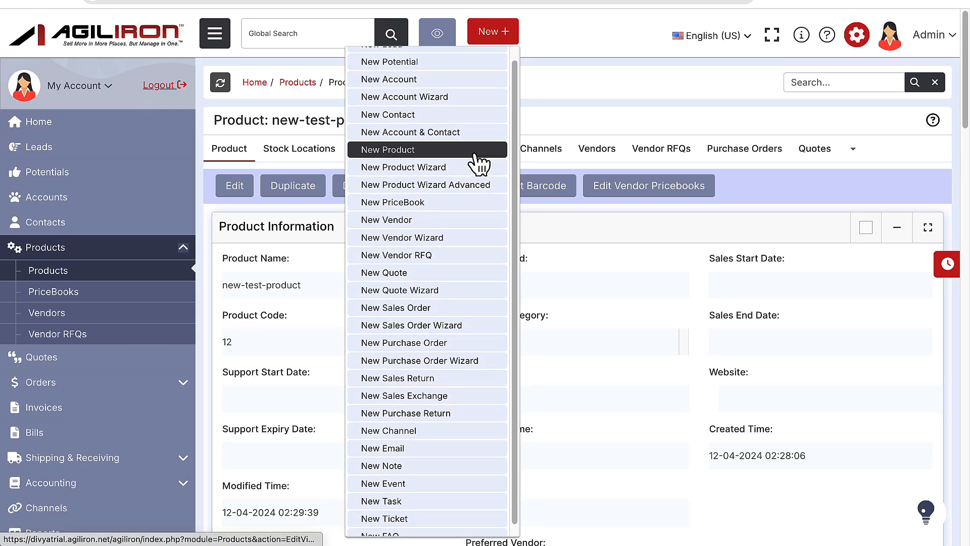
pyautogui.click(477, 149)
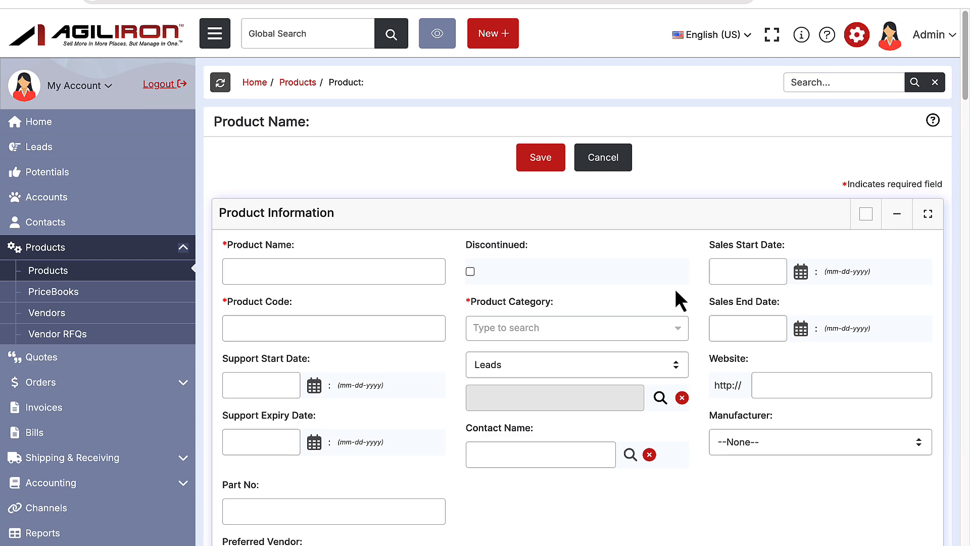
pyautogui.scroll(-3, 675, 289)
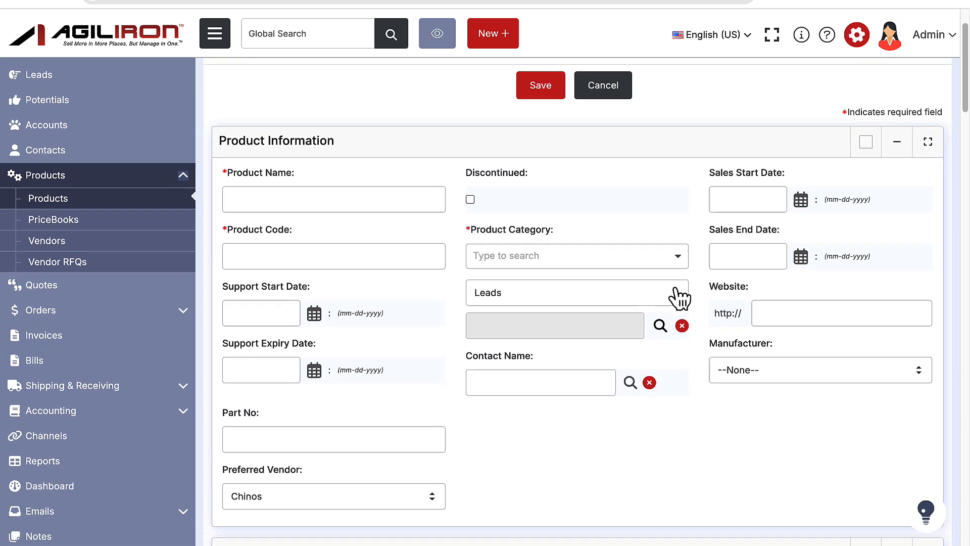
pyautogui.scroll(-8, 676, 292)
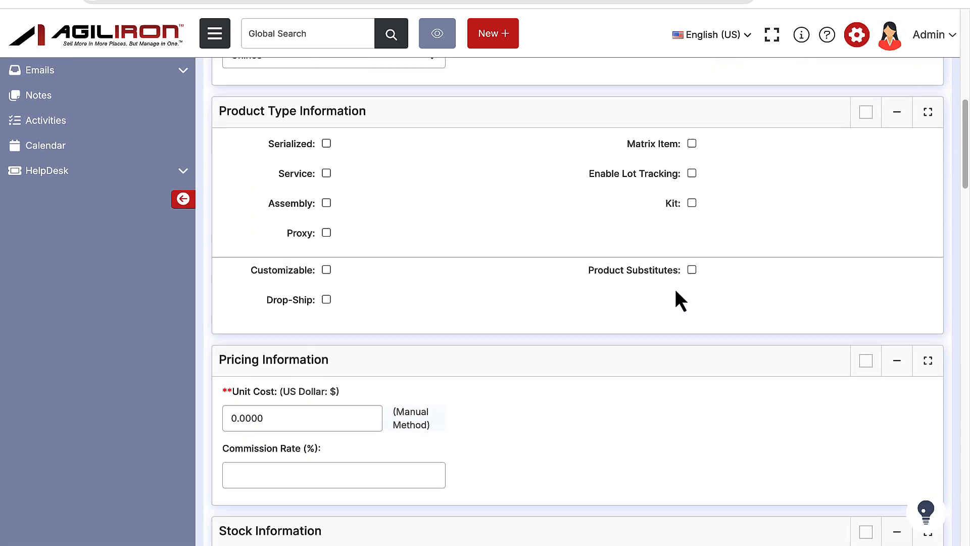
pyautogui.scroll(-20, 676, 291)
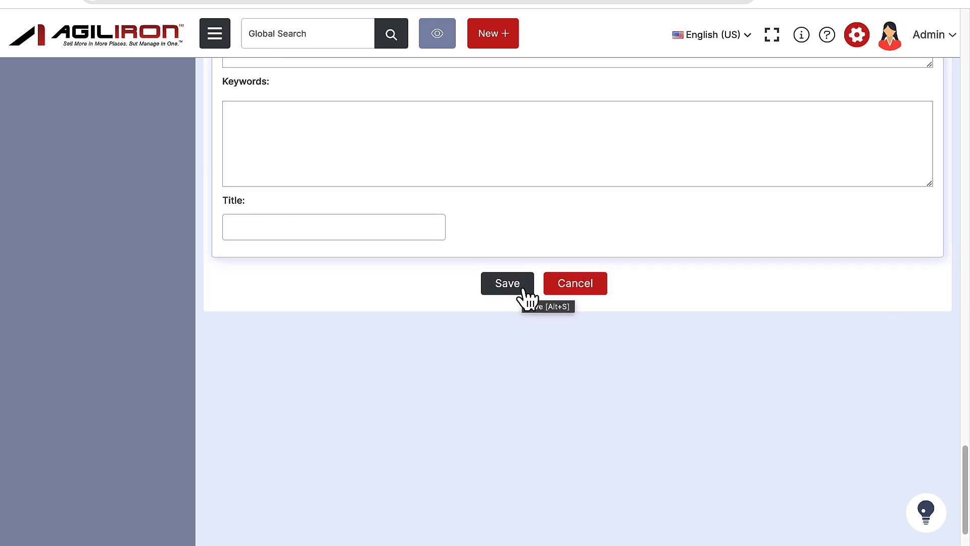
pyautogui.click(523, 291)
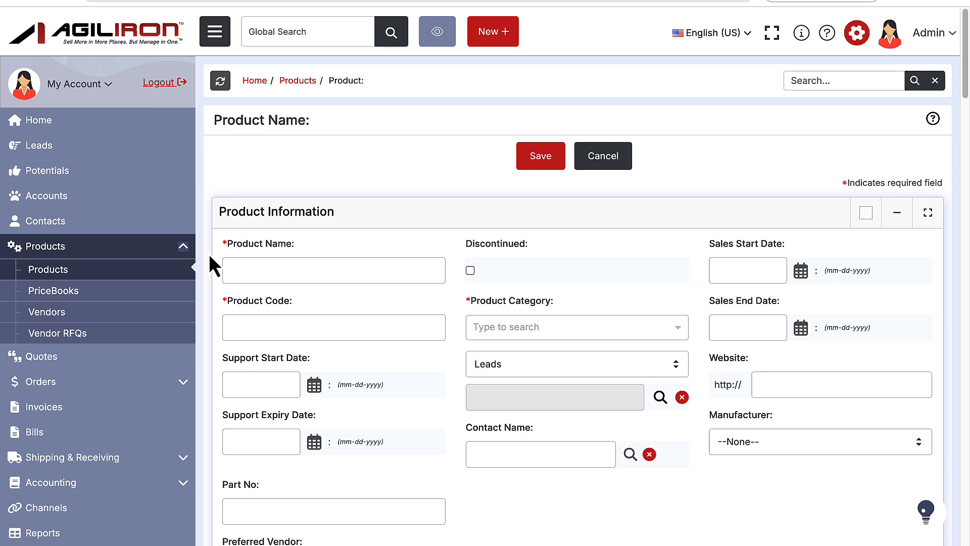
# Open the product list and look at its additional list actions.
pyautogui.click(144, 269)
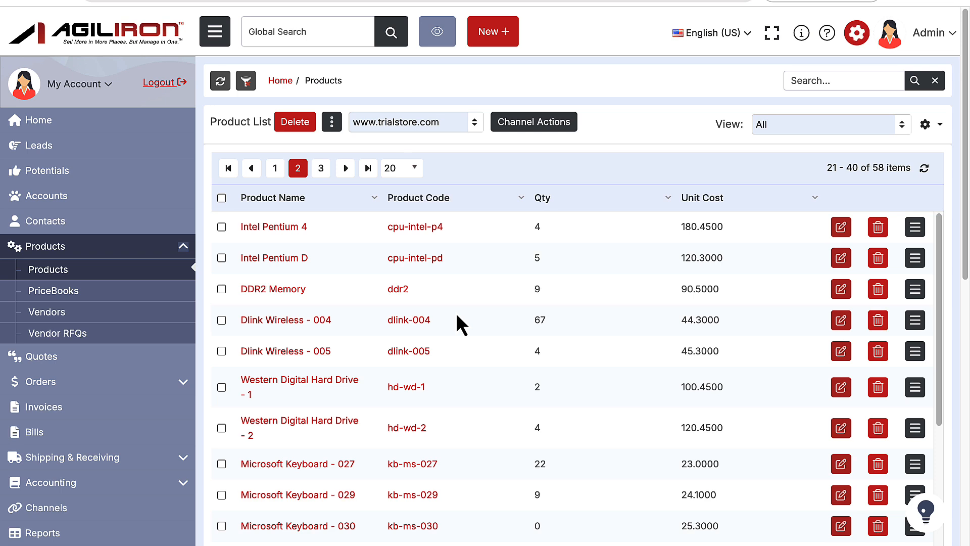
pyautogui.click(221, 227)
pyautogui.click(221, 257)
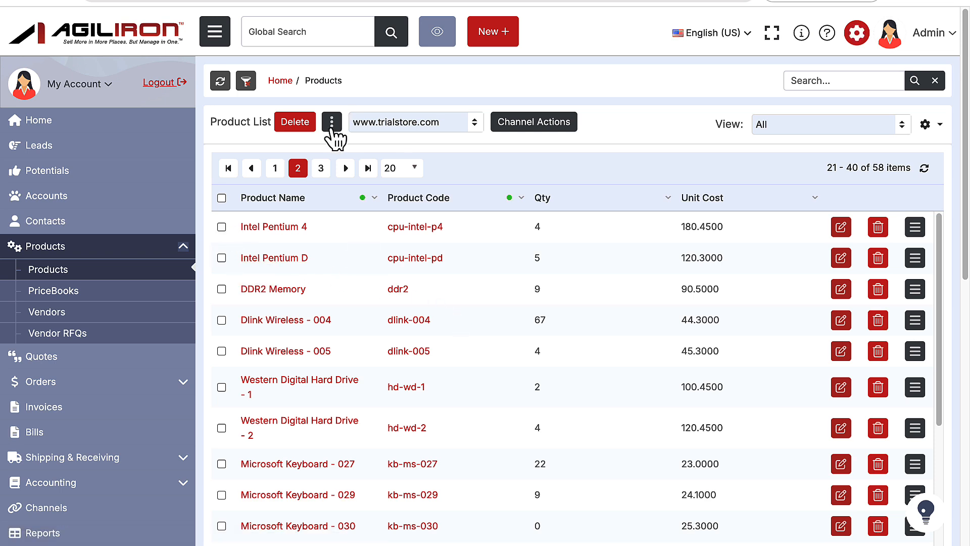
pyautogui.click(332, 130)
pyautogui.click(332, 127)
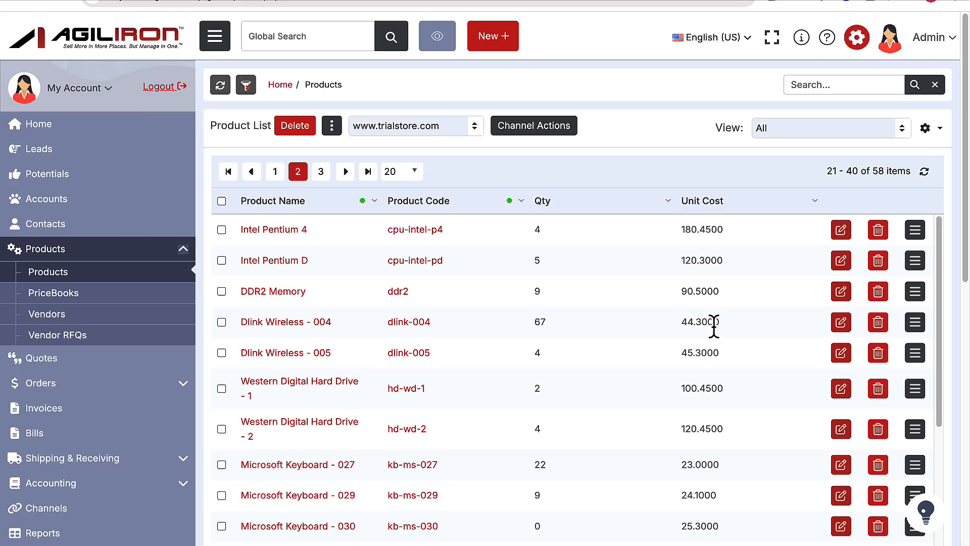
# Open the Microsoft Keyboard - 027 product for editing and attach key-board.jpg as its product image.
pyautogui.scroll(-1, 714, 326)
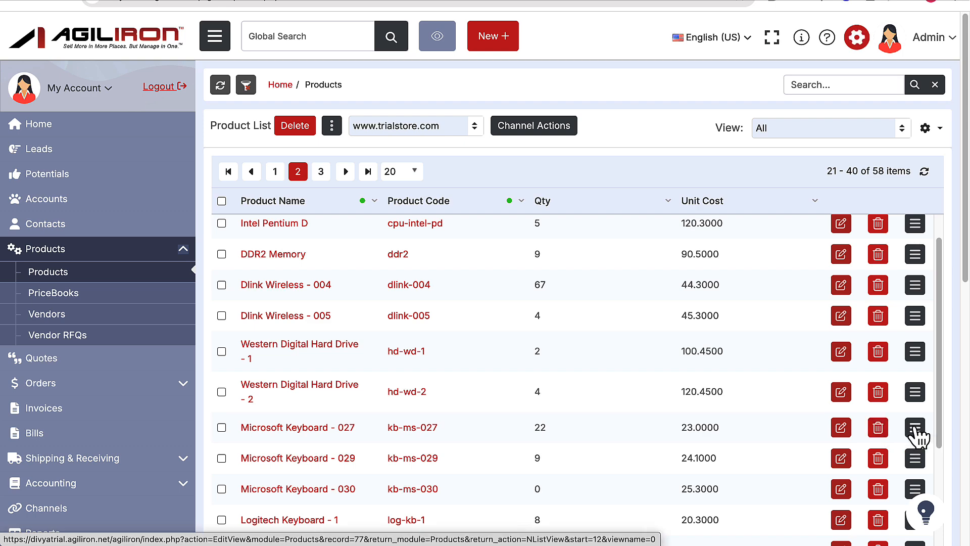
pyautogui.click(916, 430)
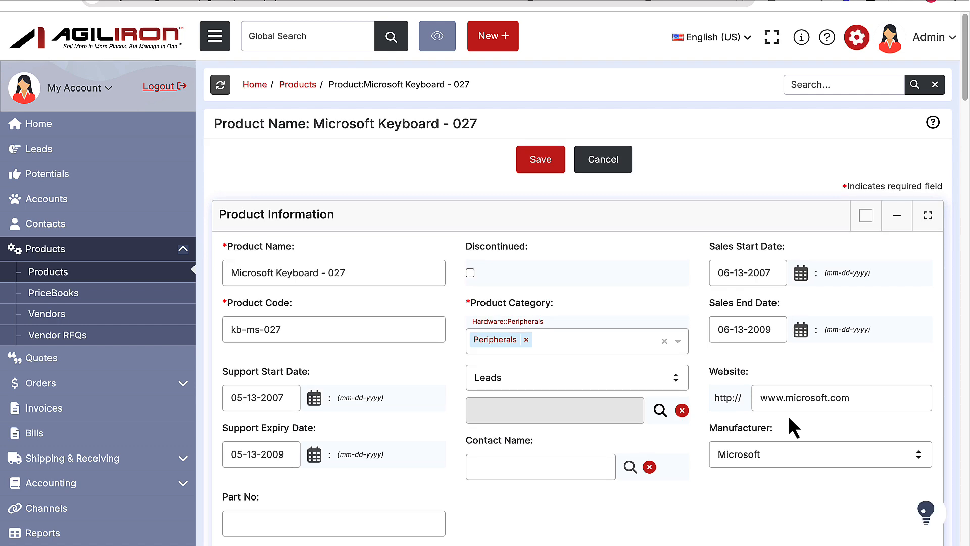
pyautogui.scroll(-15, 789, 418)
pyautogui.scroll(-7, 789, 418)
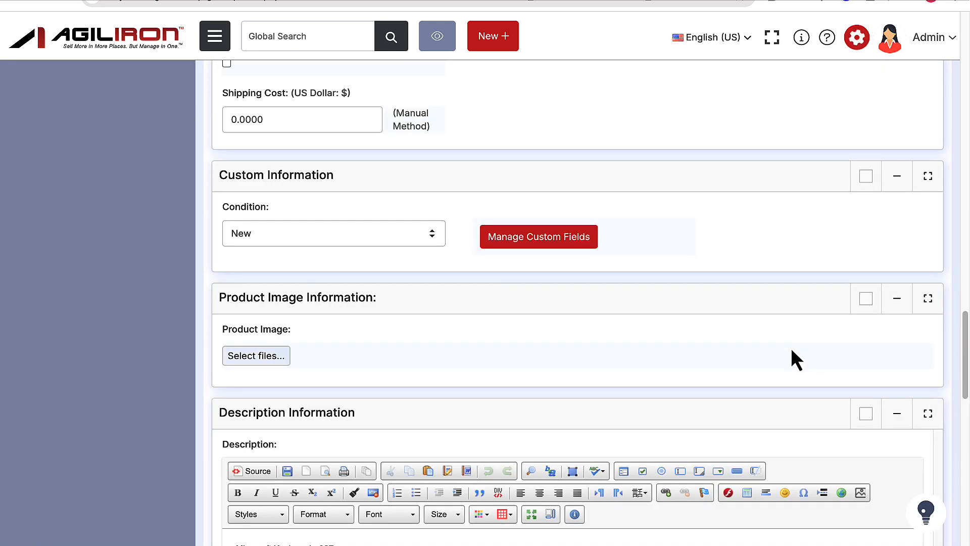
pyautogui.scroll(2, 410, 435)
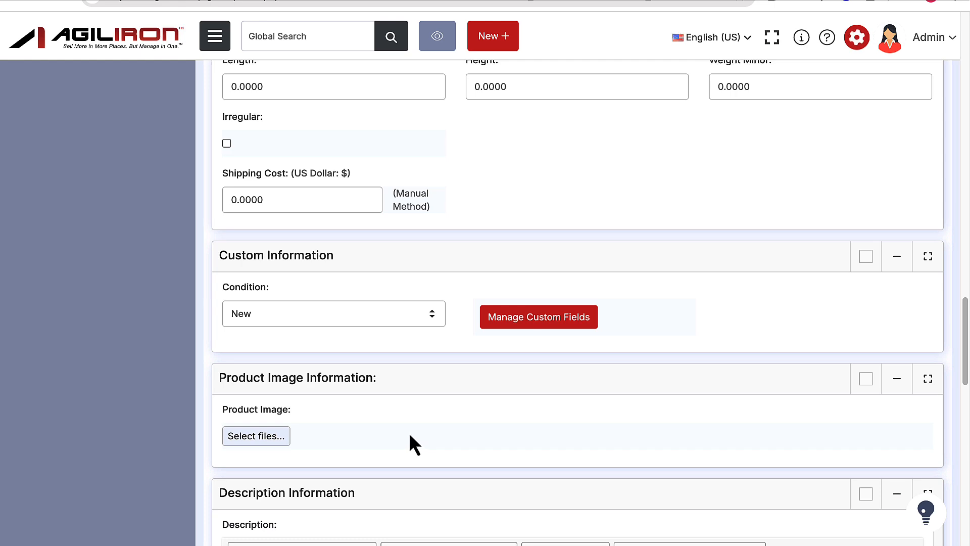
pyautogui.click(256, 435)
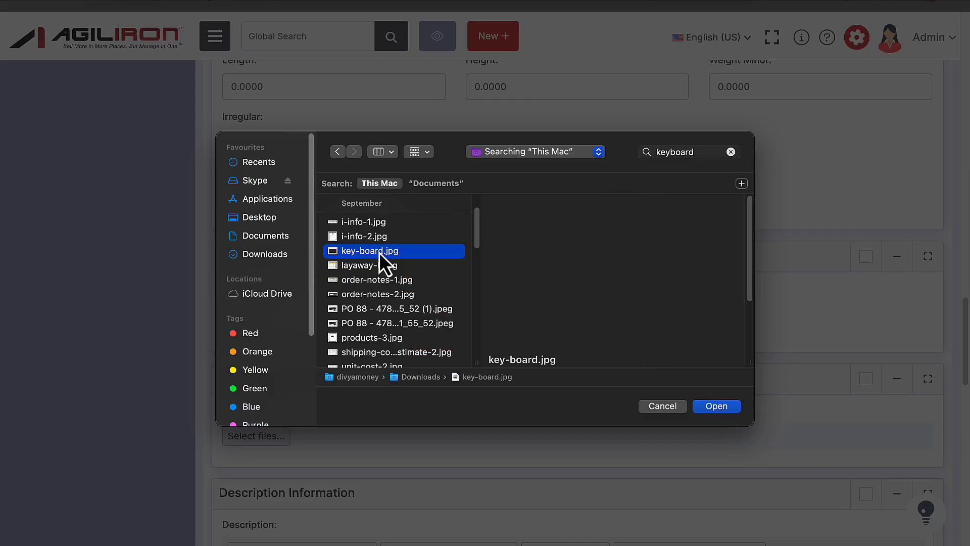
pyautogui.click(716, 405)
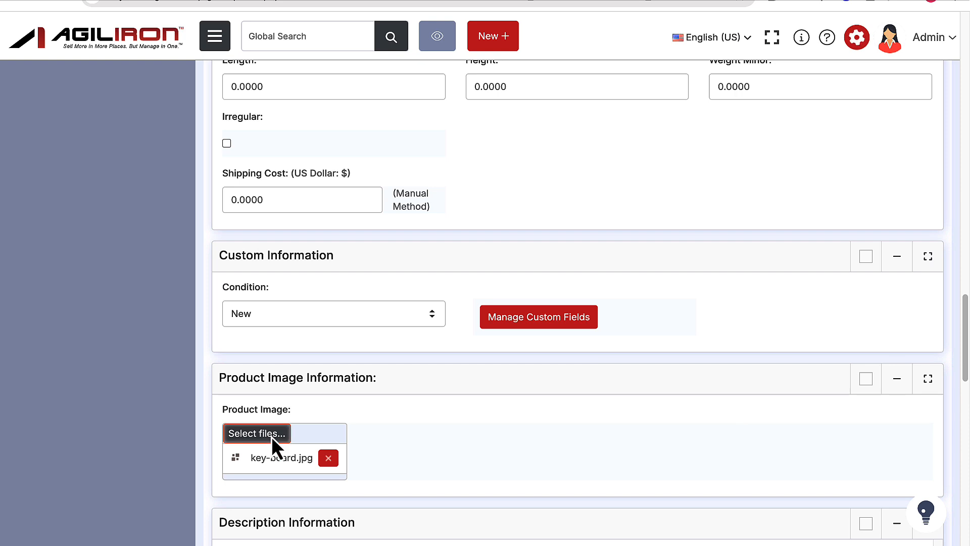
# Attach a second product image from the "SO 263 - 25in-drop-ship" file and remove it from the image list.
pyautogui.click(271, 433)
pyautogui.click(716, 405)
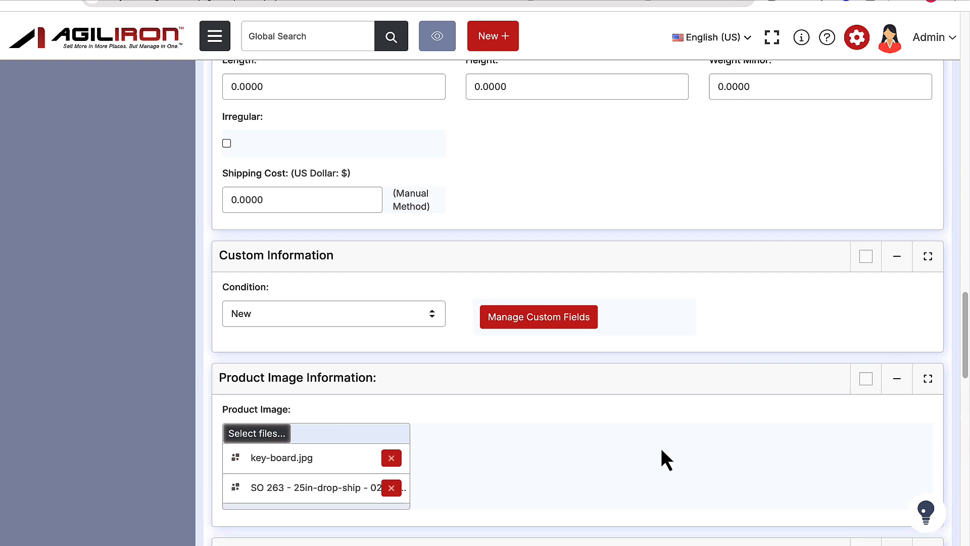
pyautogui.scroll(1, 661, 448)
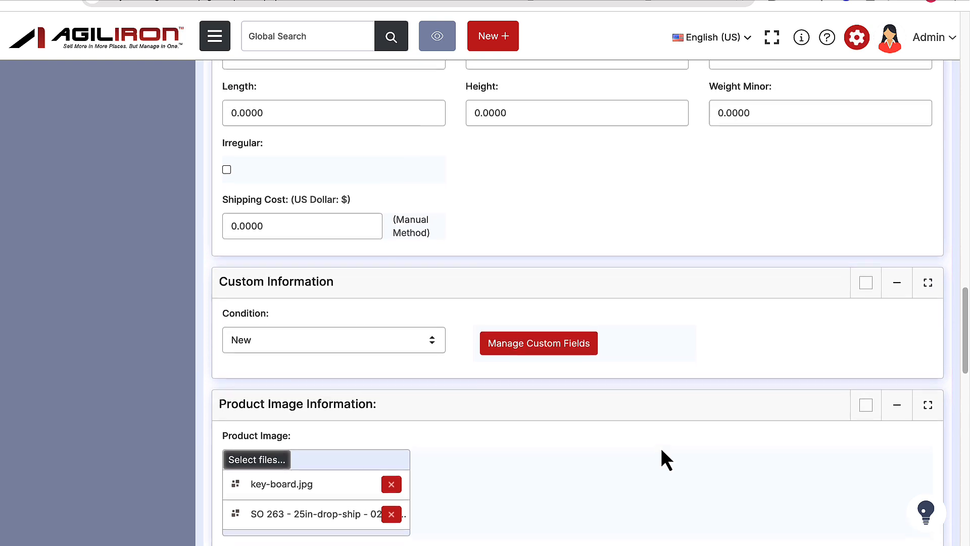
pyautogui.scroll(-2, 660, 448)
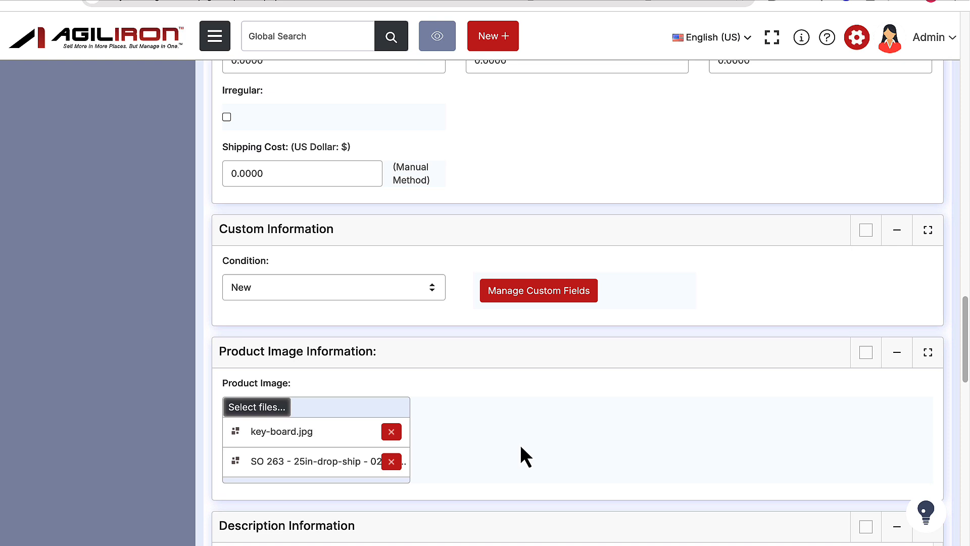
pyautogui.click(391, 462)
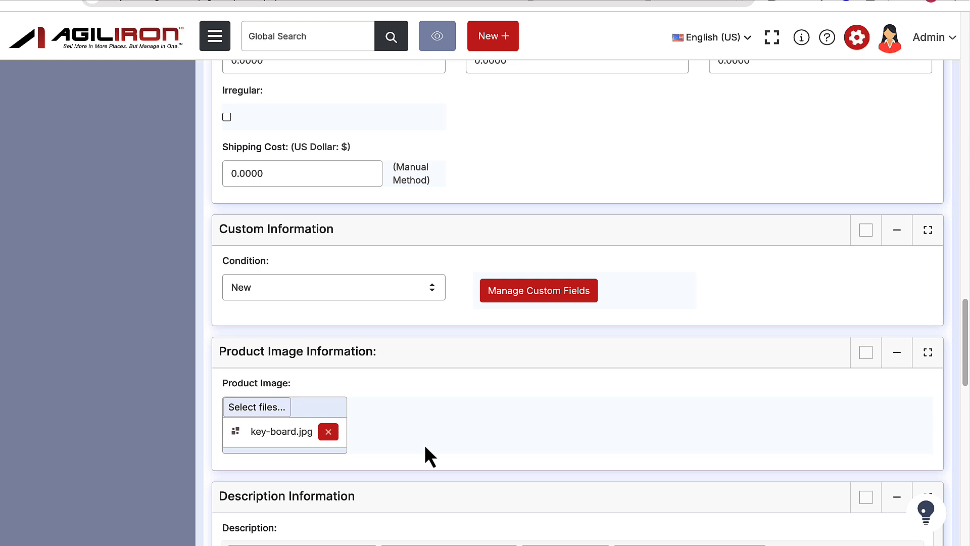
# Save the edited Microsoft Keyboard - 027 product.
pyautogui.scroll(-12, 523, 447)
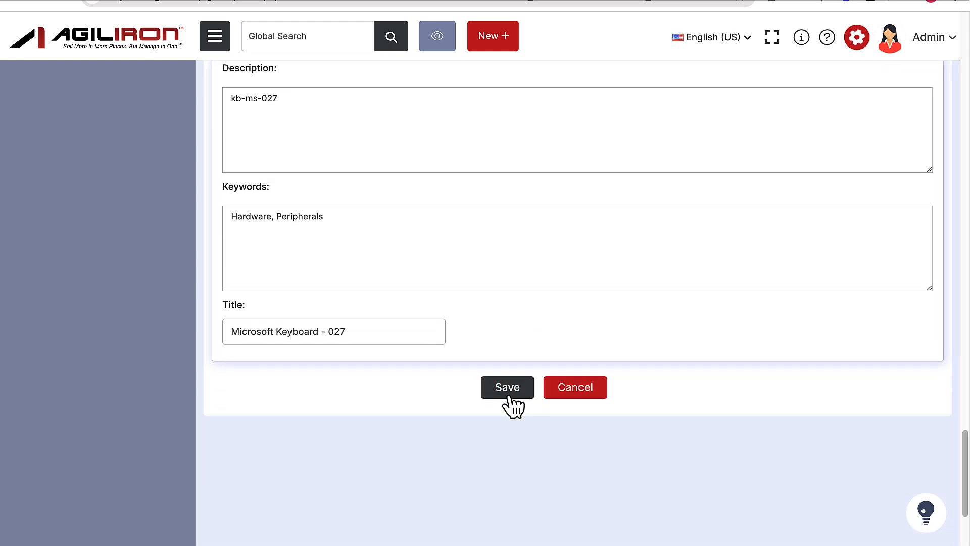
pyautogui.click(507, 387)
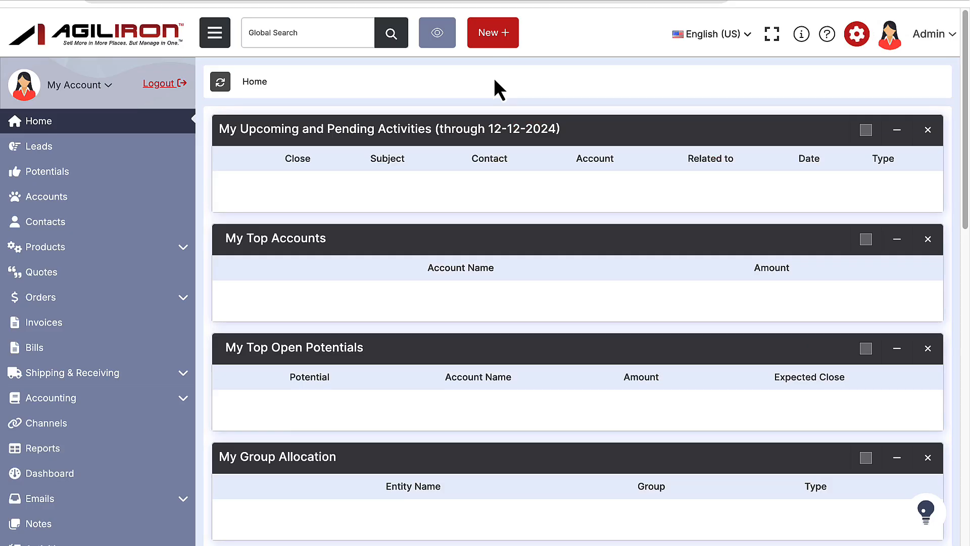
# Create a new active price book named New-pb with US Dollar as default currency and save it.
pyautogui.click(493, 44)
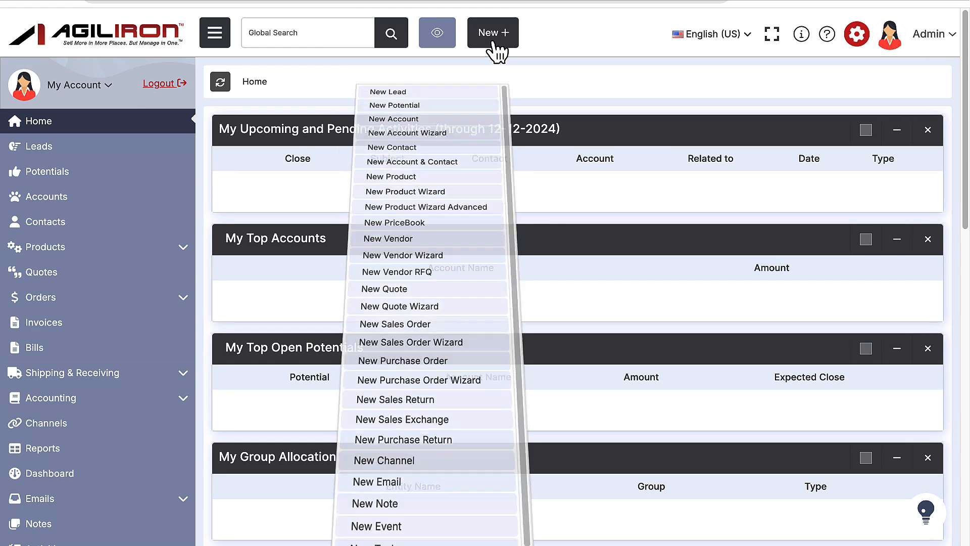
pyautogui.click(473, 219)
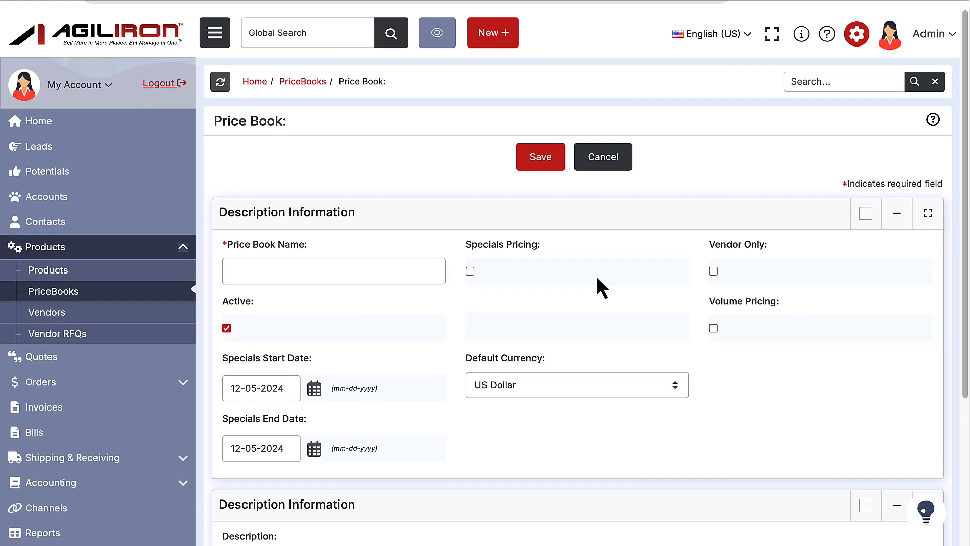
pyautogui.click(413, 278)
pyautogui.write('New-pb')
pyautogui.click(541, 166)
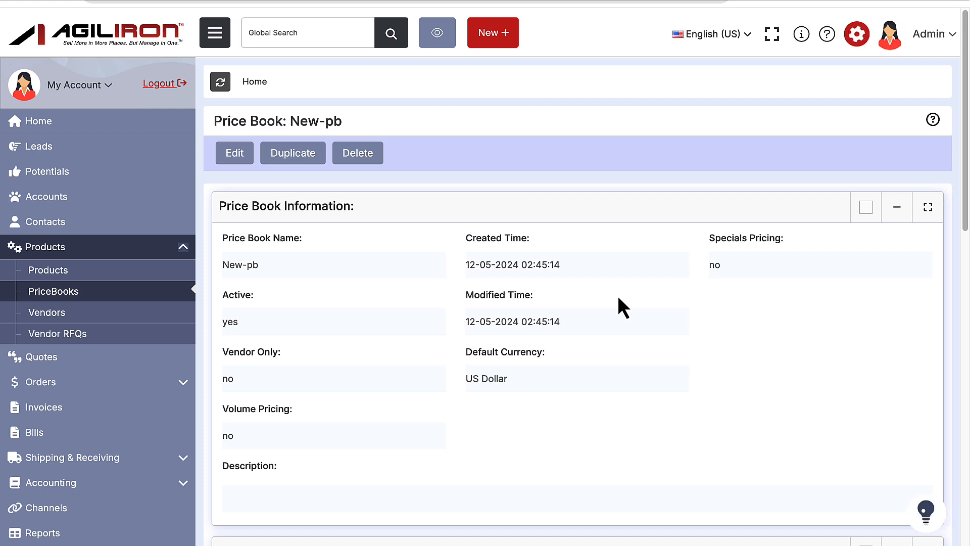
# Start adding products to the New-pb price book and select Altec Speakers, CRE Speakers and iPod Speakers.
pyautogui.scroll(-10, 645, 323)
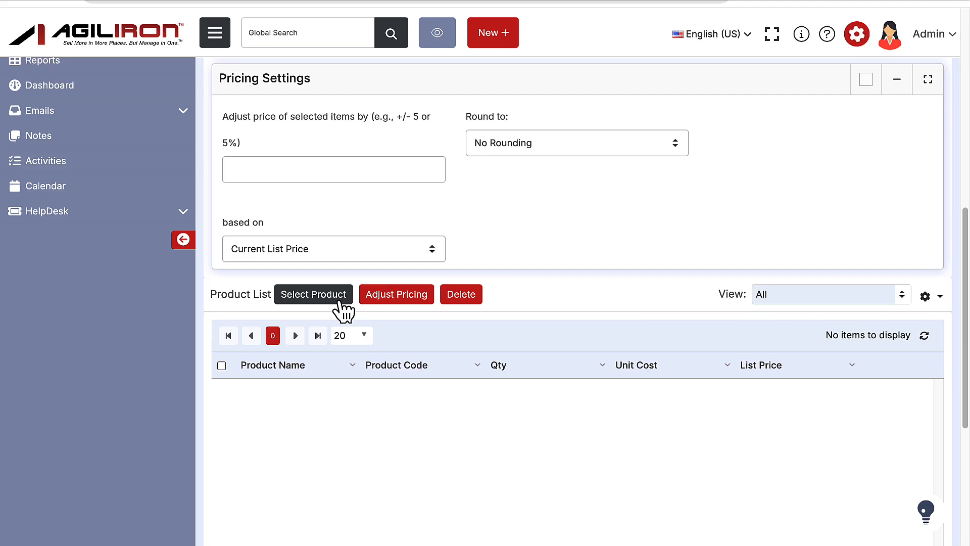
pyautogui.click(338, 301)
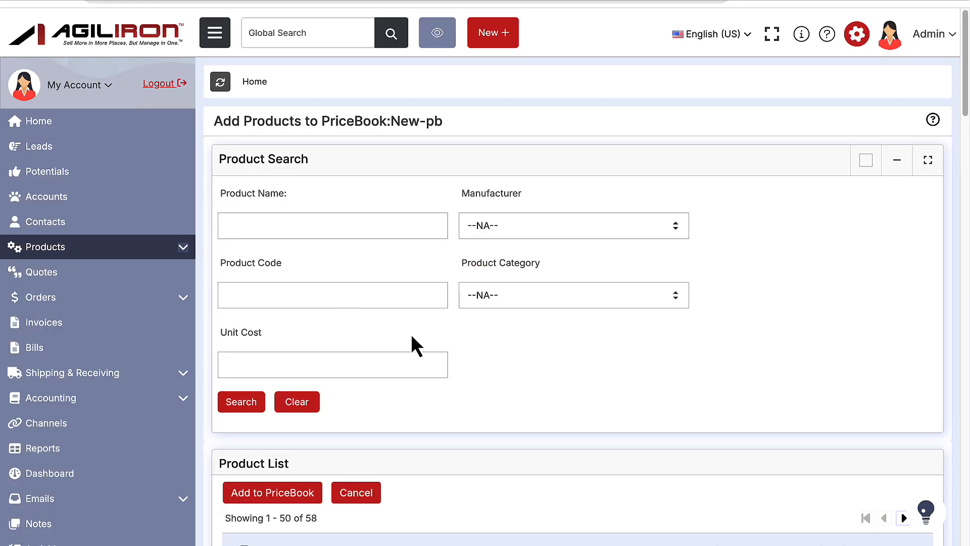
pyautogui.scroll(-5, 244, 394)
pyautogui.click(244, 382)
pyautogui.click(244, 423)
pyautogui.click(244, 463)
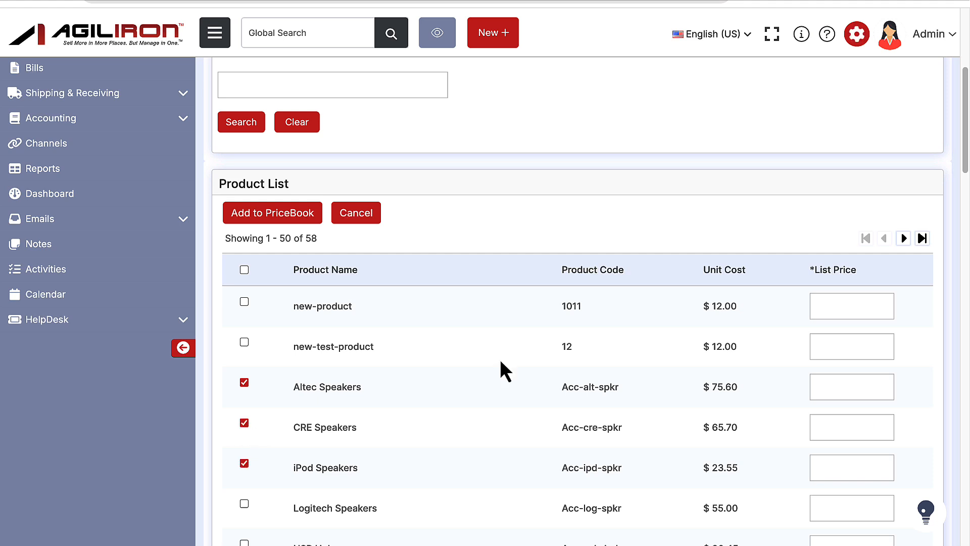
# Set list prices of 35 for Altec Speakers, 40 for CRE Speakers and 20 for iPod Speakers, and add them to the price book.
pyautogui.click(852, 387)
pyautogui.write('35')
pyautogui.click(851, 427)
pyautogui.write('40')
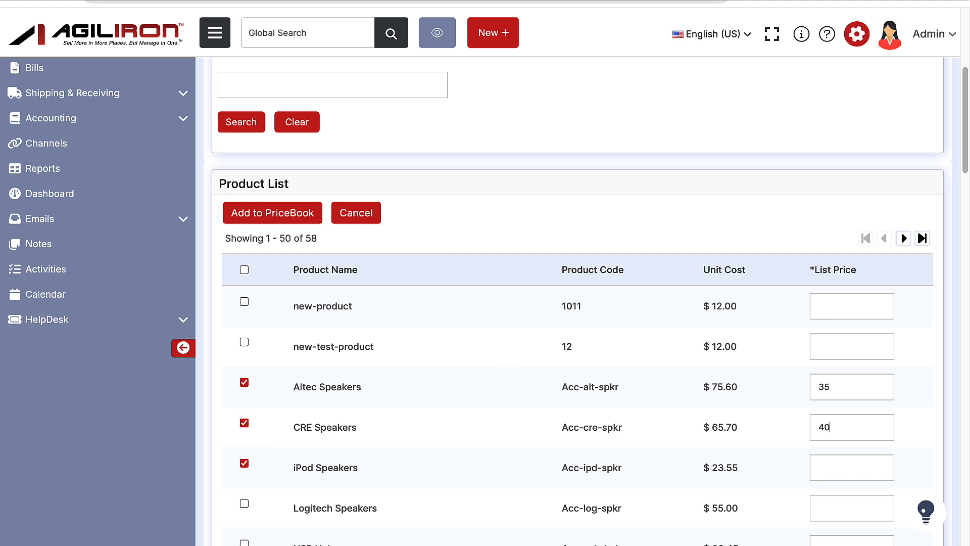
pyautogui.click(851, 467)
pyautogui.write('20')
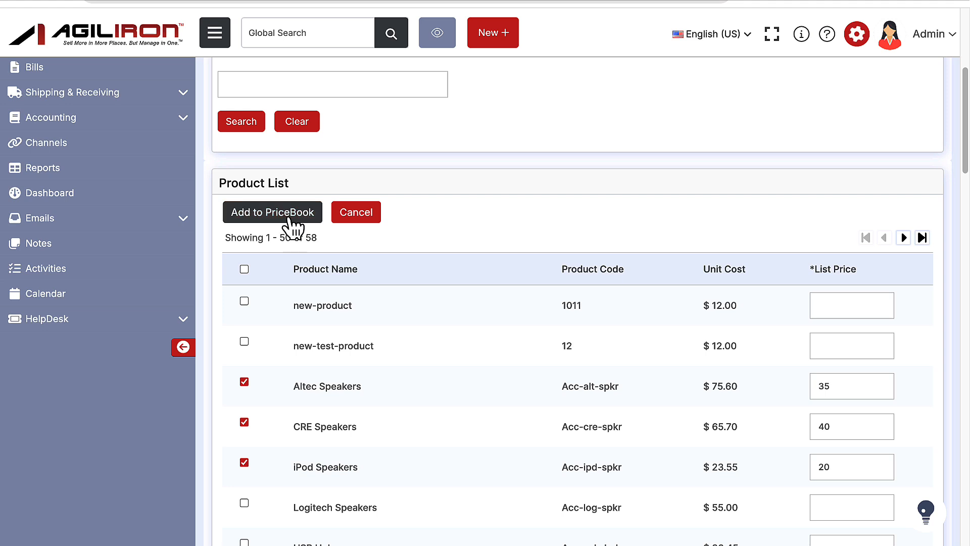
pyautogui.click(273, 212)
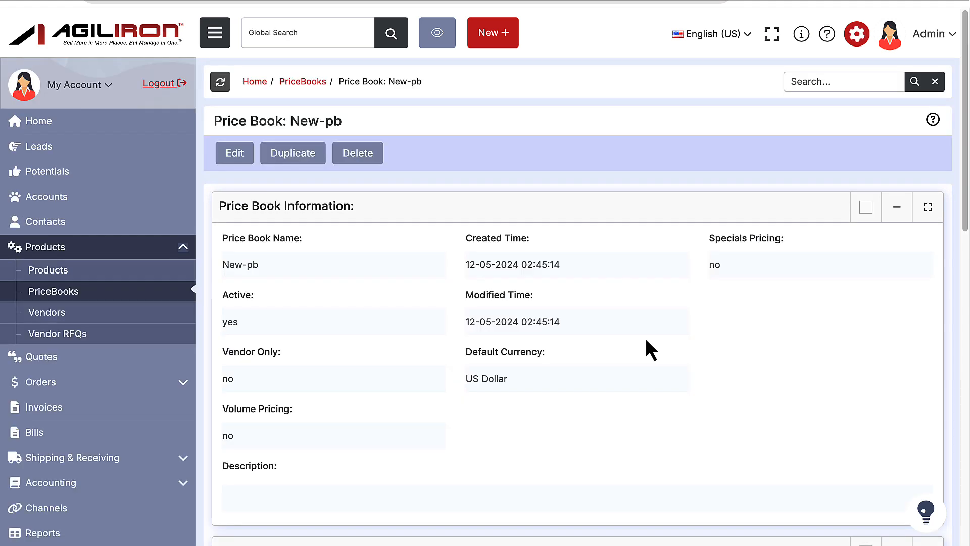
# Adjust the prices of Altec Speakers and CRE Speakers by +5 based on the current list price, with no rounding.
pyautogui.scroll(-8, 646, 341)
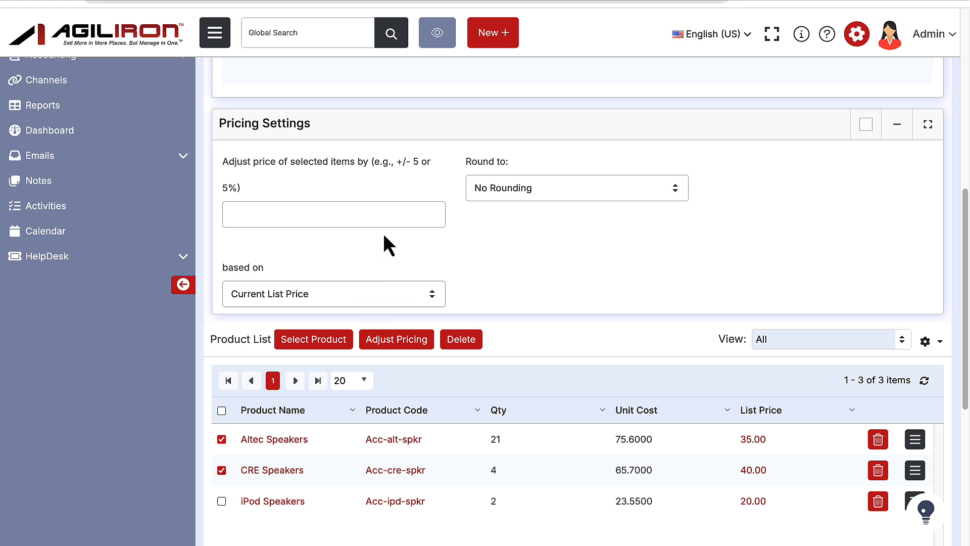
pyautogui.click(396, 221)
pyautogui.write('+5')
pyautogui.click(617, 199)
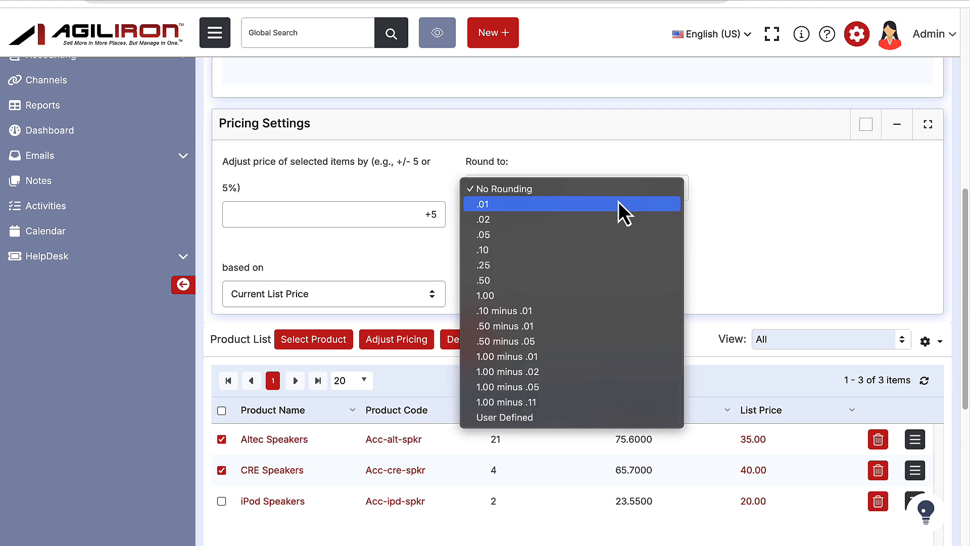
pyautogui.click(778, 234)
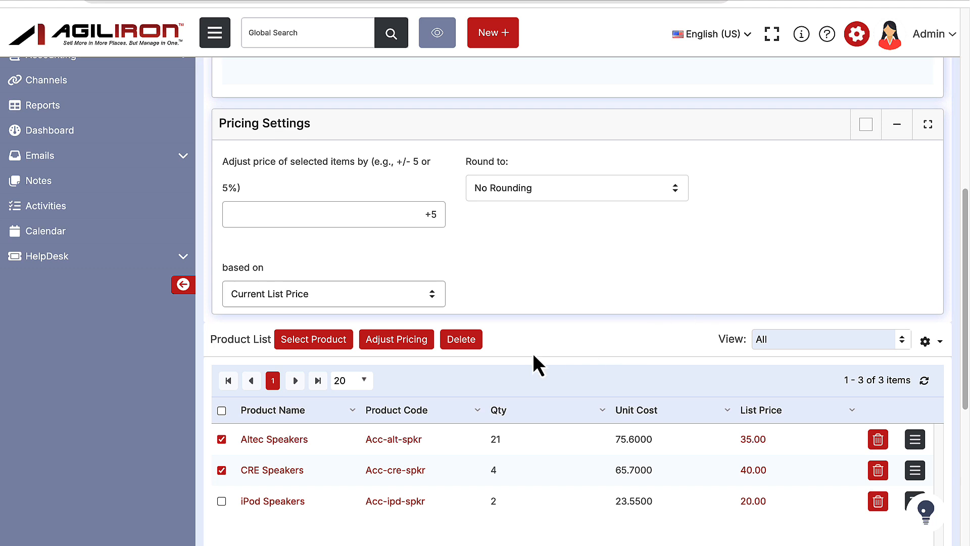
pyautogui.click(404, 348)
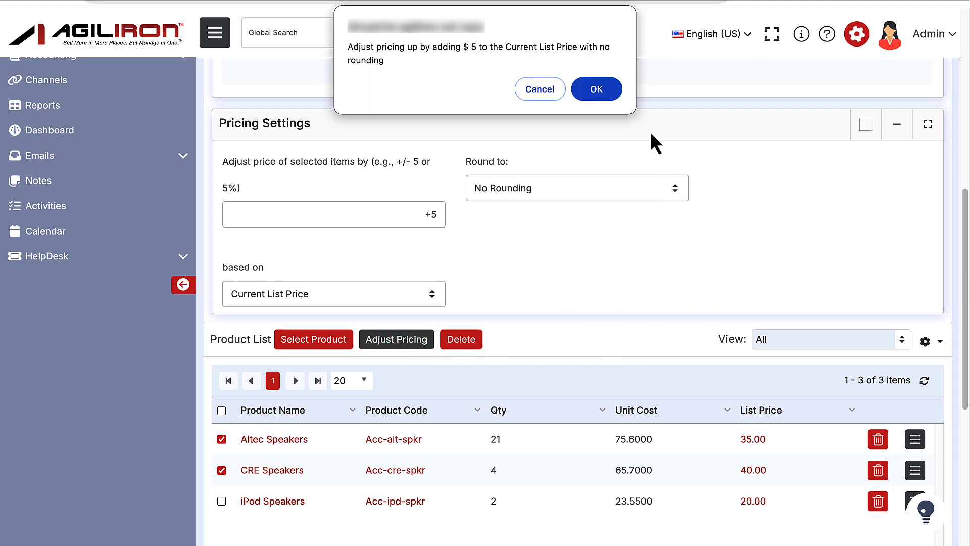
pyautogui.click(592, 91)
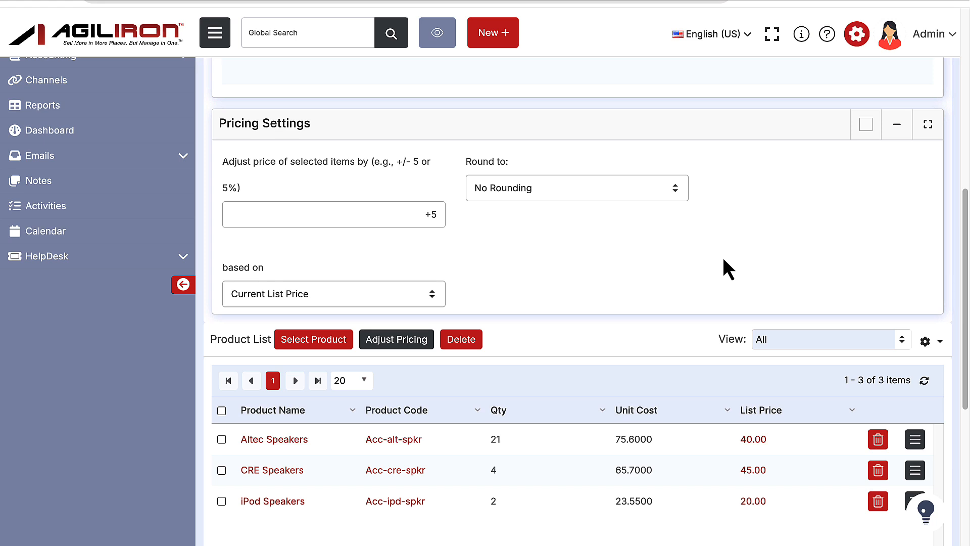
# Set the list price of Altec Speakers in the price book to 35 and apply it.
pyautogui.scroll(-1, 920, 401)
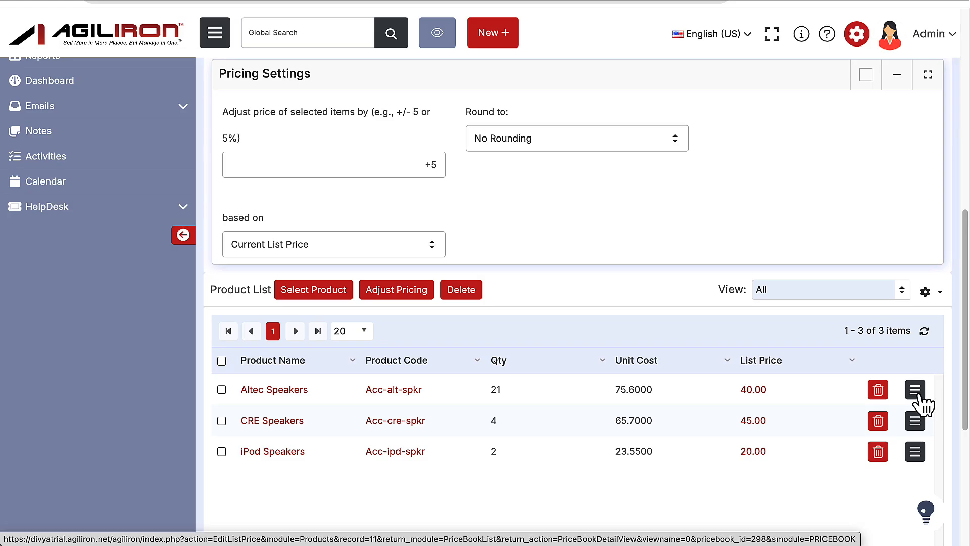
pyautogui.click(919, 395)
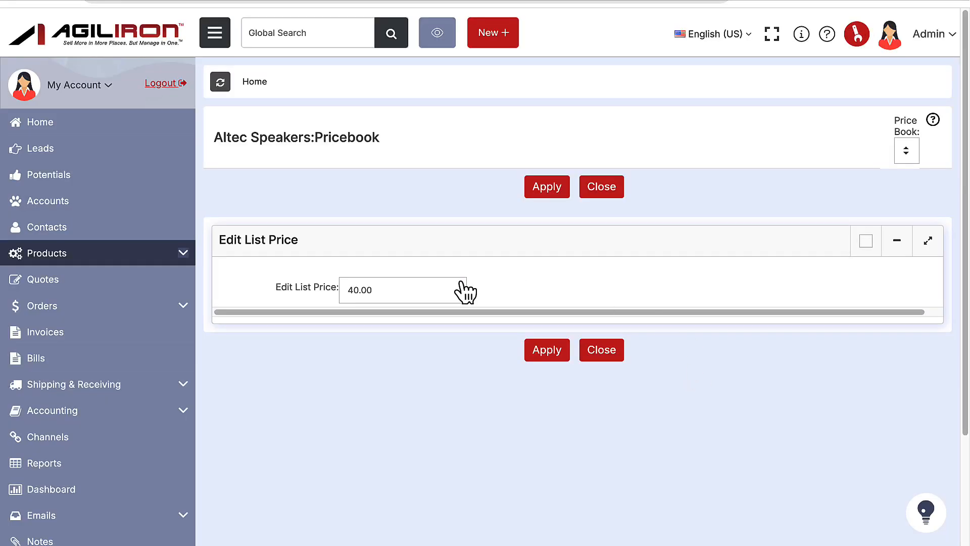
pyautogui.moveTo(358, 292); pyautogui.dragTo(347, 290)
pyautogui.write('35')
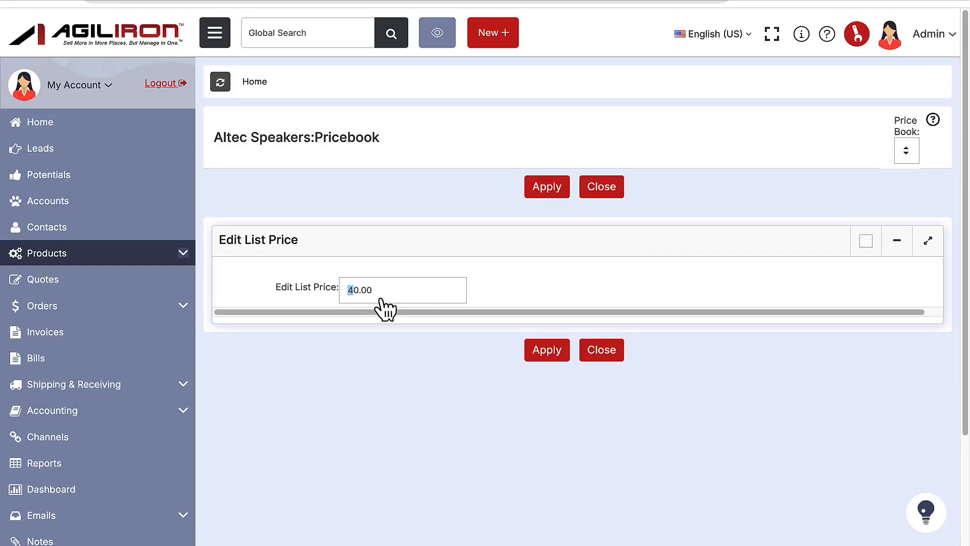
pyautogui.click(556, 360)
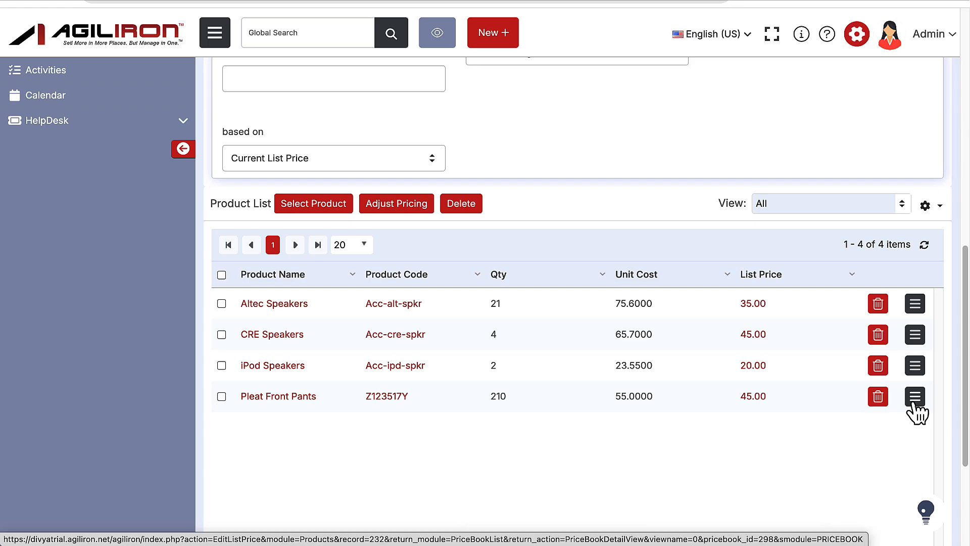
# Open the price book's list prices for Pleat Front Pants and review each colour and size variant.
pyautogui.click(914, 397)
pyautogui.scroll(-3, 841, 398)
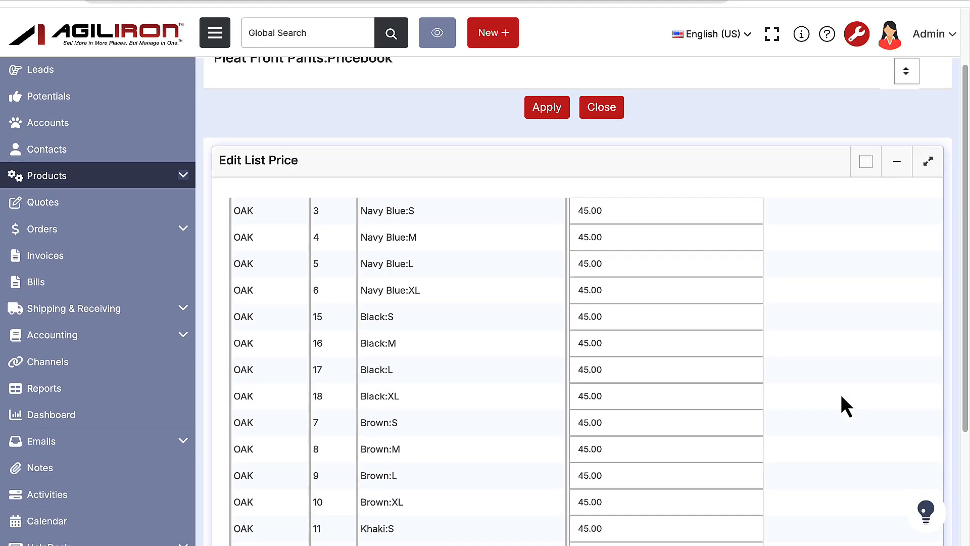
pyautogui.scroll(-4, 840, 394)
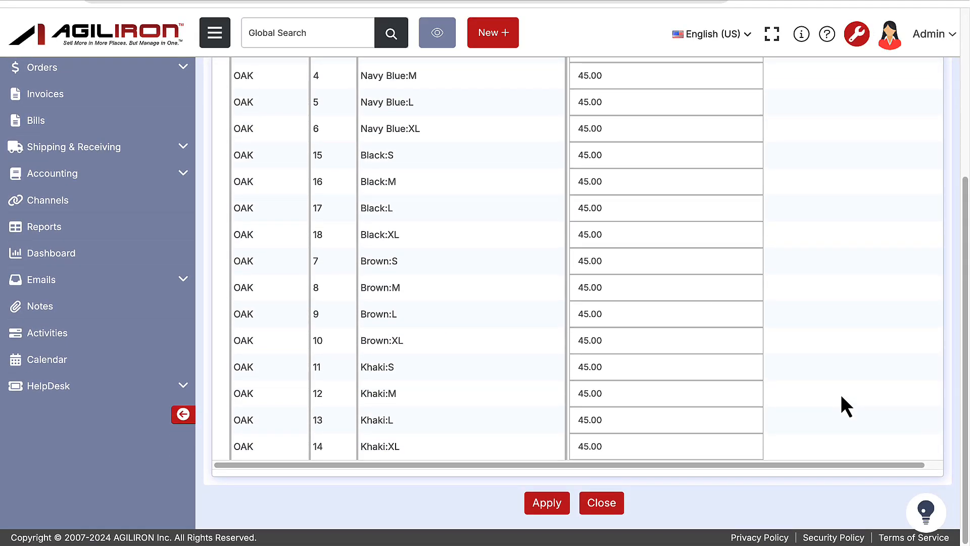
pyautogui.click(559, 503)
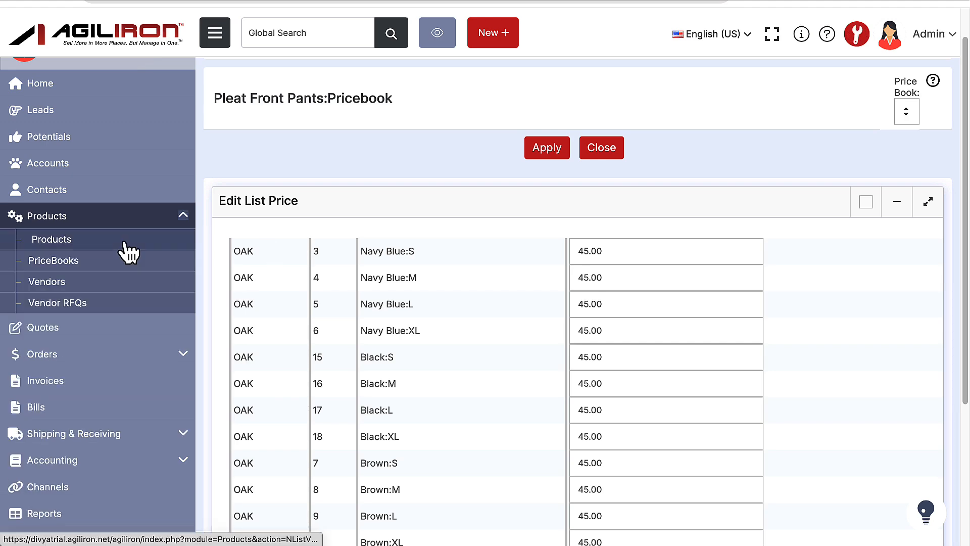
# Open the product list and examine the import, export and bulk update options in the Product Tools section.
pyautogui.click(124, 241)
pyautogui.scroll(-10, 572, 320)
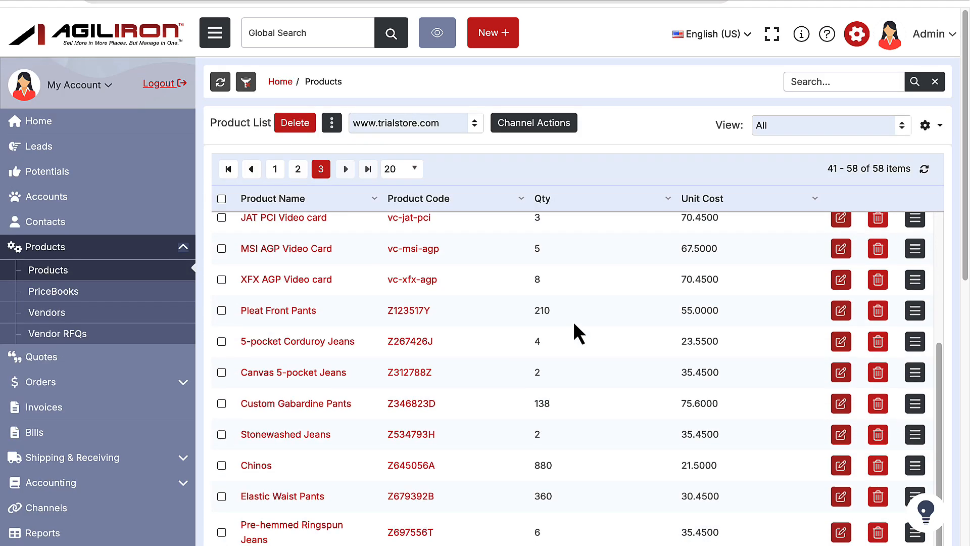
pyautogui.scroll(-2, 573, 325)
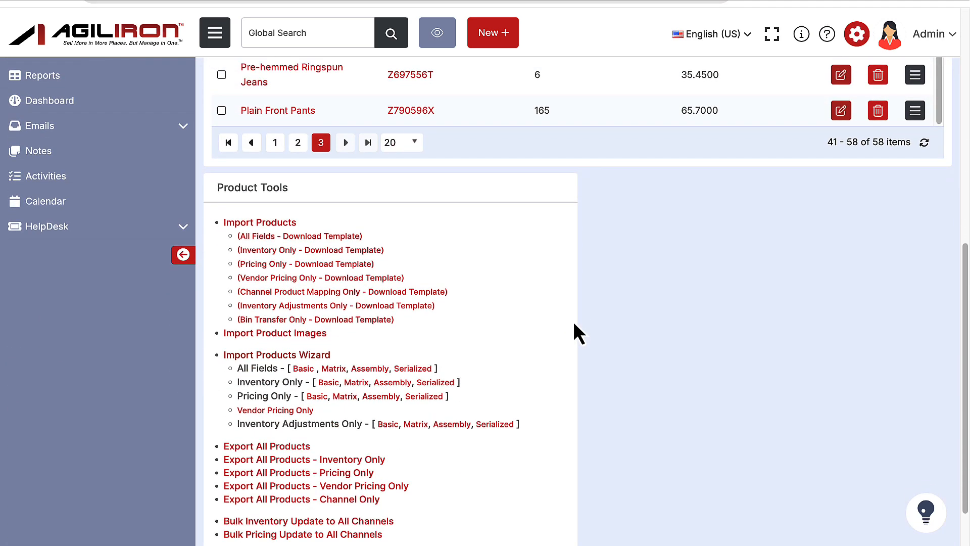
# Start a product import from the custom data source and choose Pricebooks Only as the import type.
pyautogui.click(283, 225)
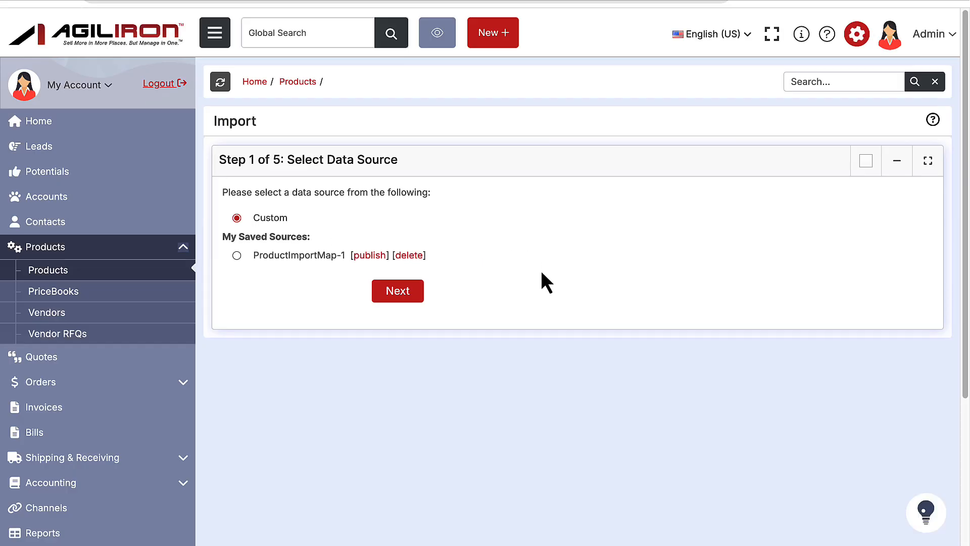
pyautogui.click(417, 294)
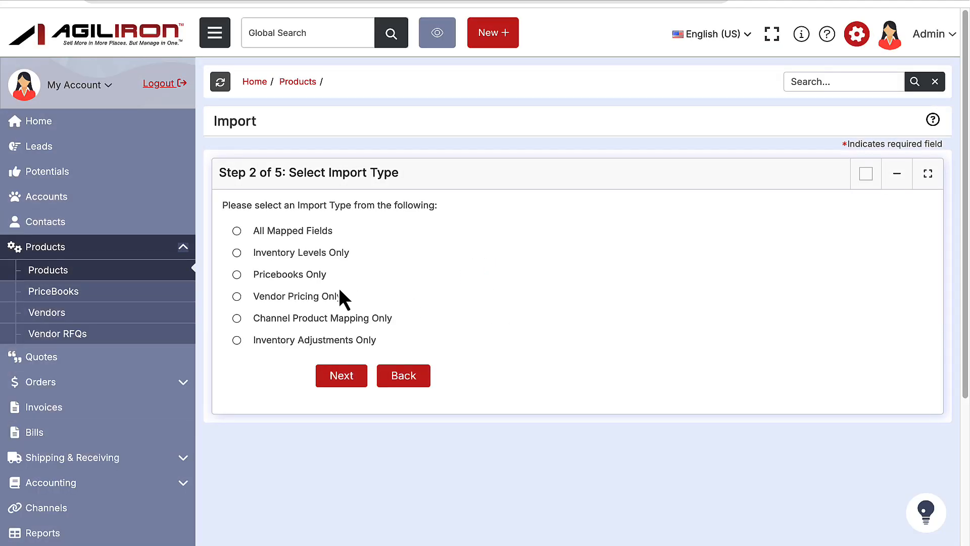
pyautogui.click(237, 274)
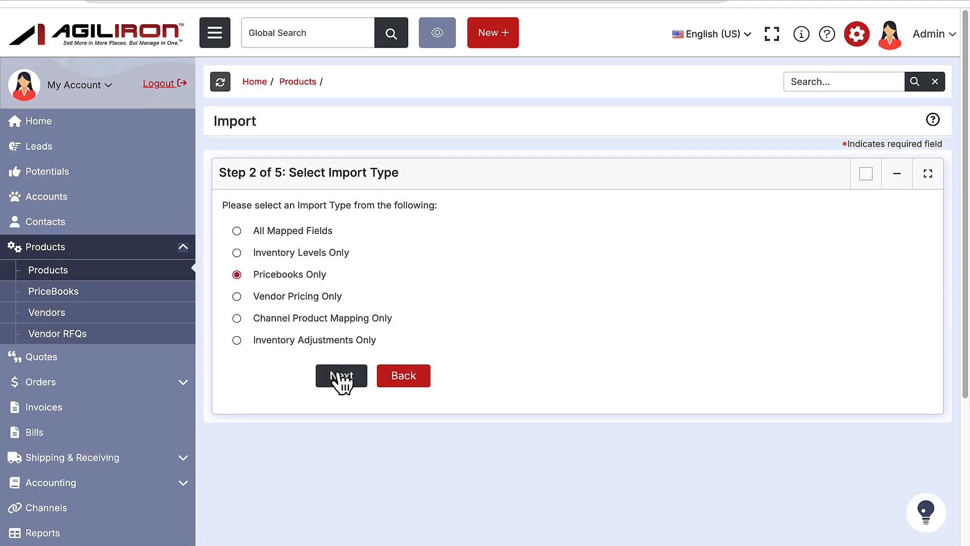
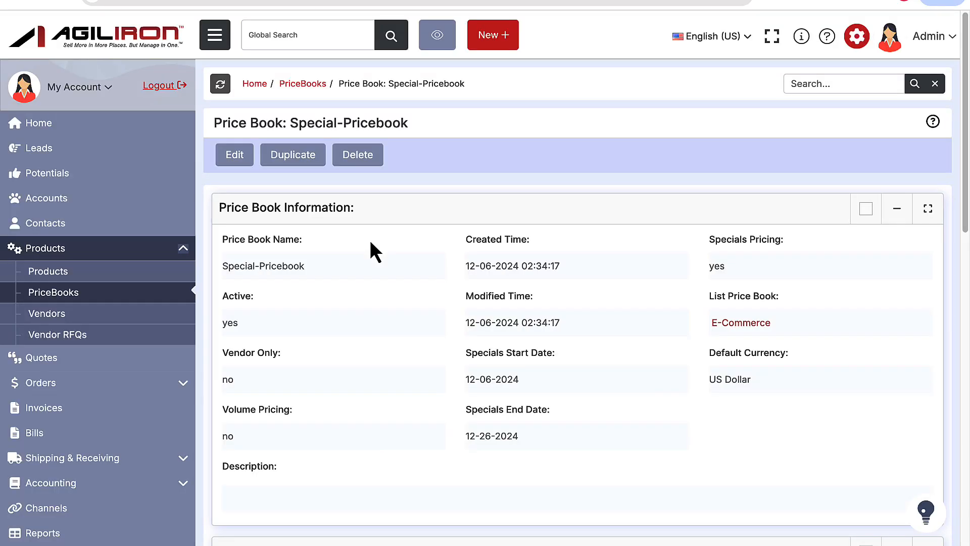
# Assign Special-Pricebook as the specials price book of the Oakland Retail channel and save the channel.
pyautogui.click(856, 38)
pyautogui.scroll(-10, 728, 277)
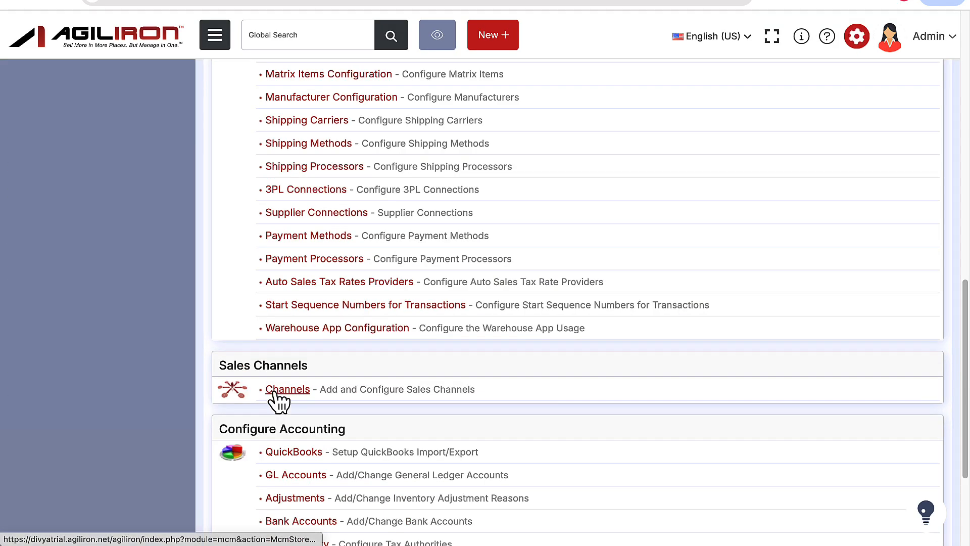
pyautogui.click(276, 390)
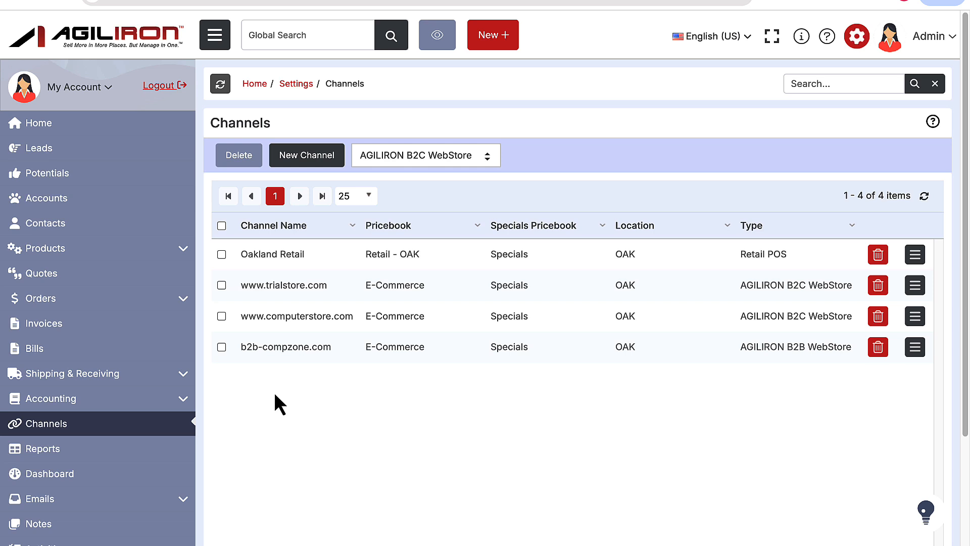
pyautogui.click(922, 267)
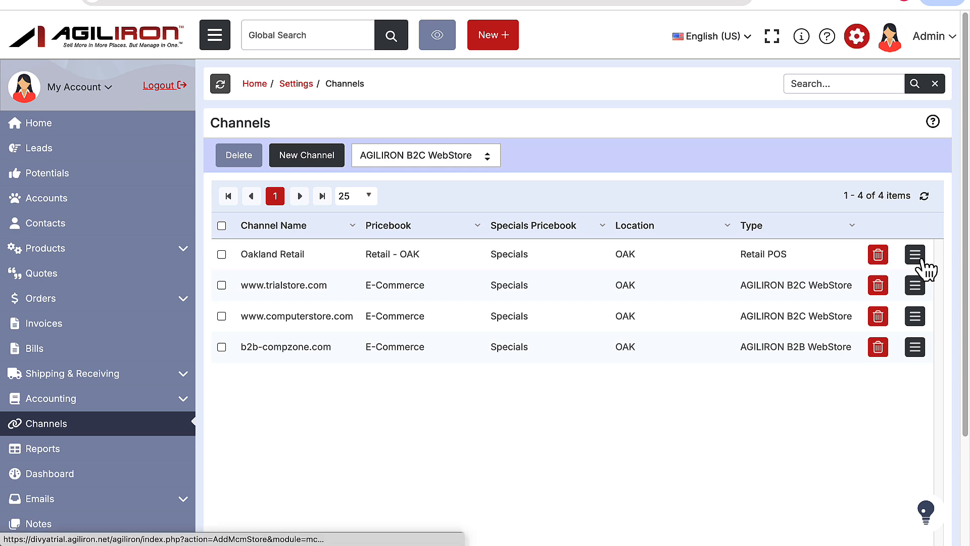
pyautogui.click(414, 434)
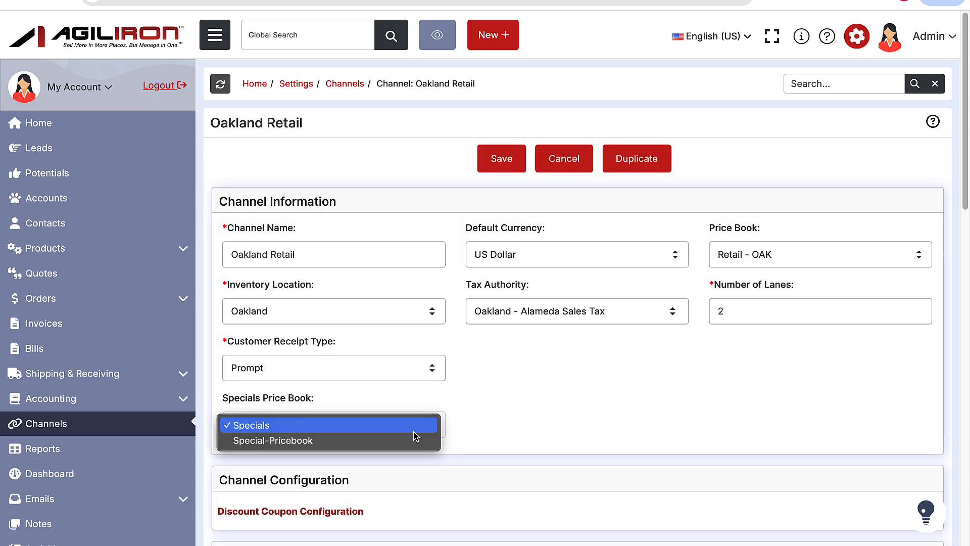
pyautogui.click(417, 441)
pyautogui.click(501, 160)
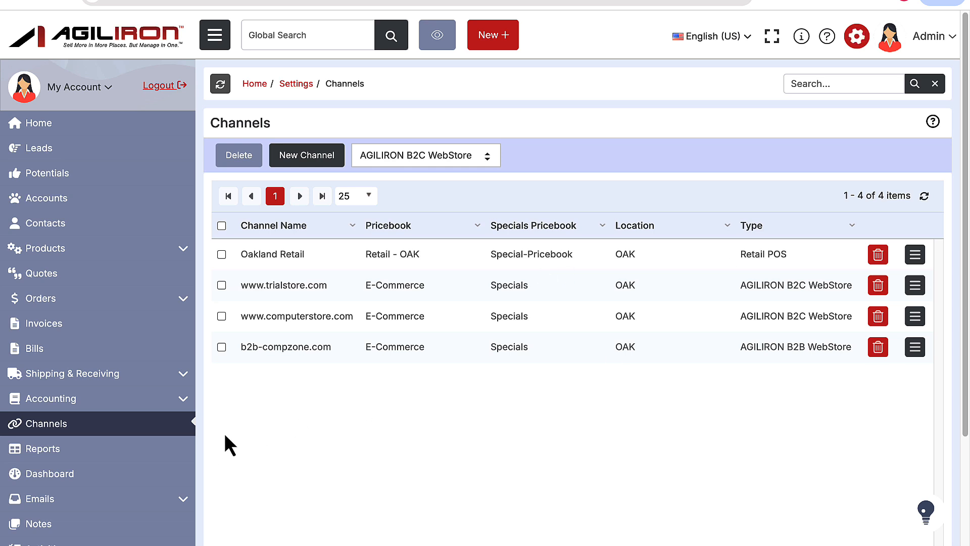
# Open the Corporate price book for editing and turn on volume pricing.
pyautogui.click(183, 249)
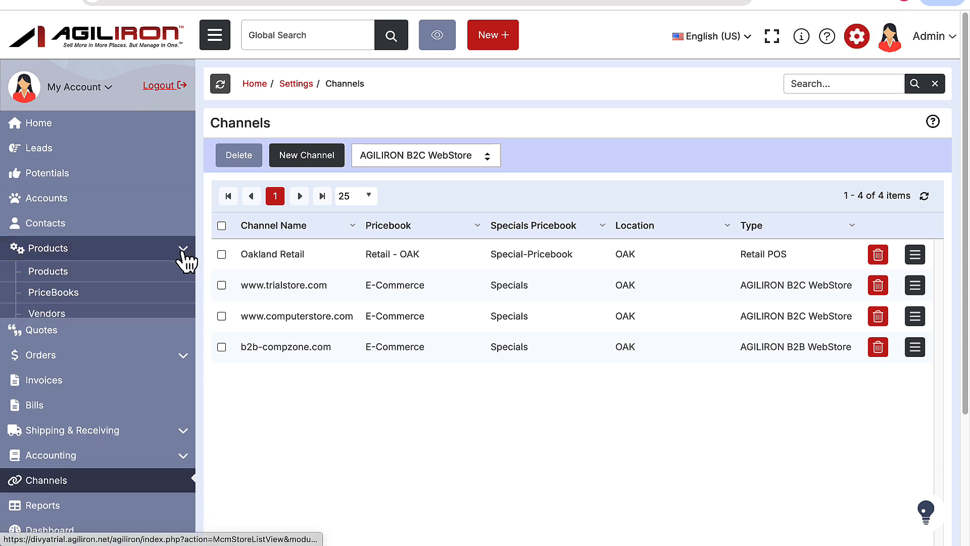
pyautogui.click(166, 295)
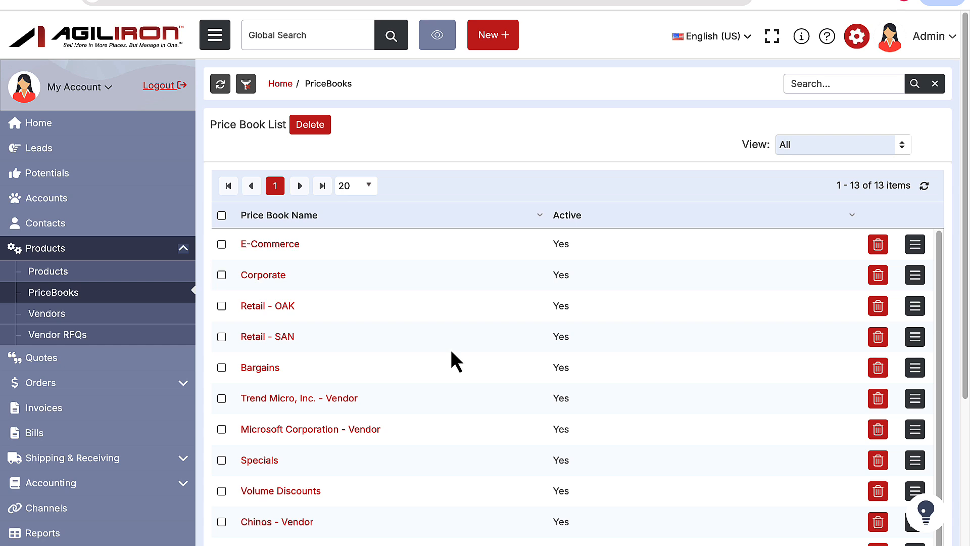
pyautogui.scroll(-1, 707, 313)
pyautogui.scroll(-1, 916, 261)
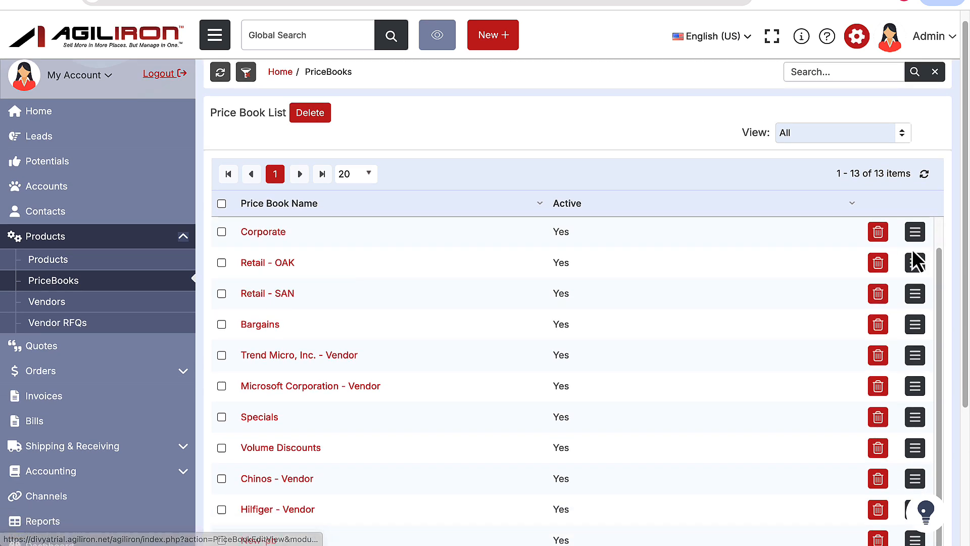
pyautogui.click(912, 236)
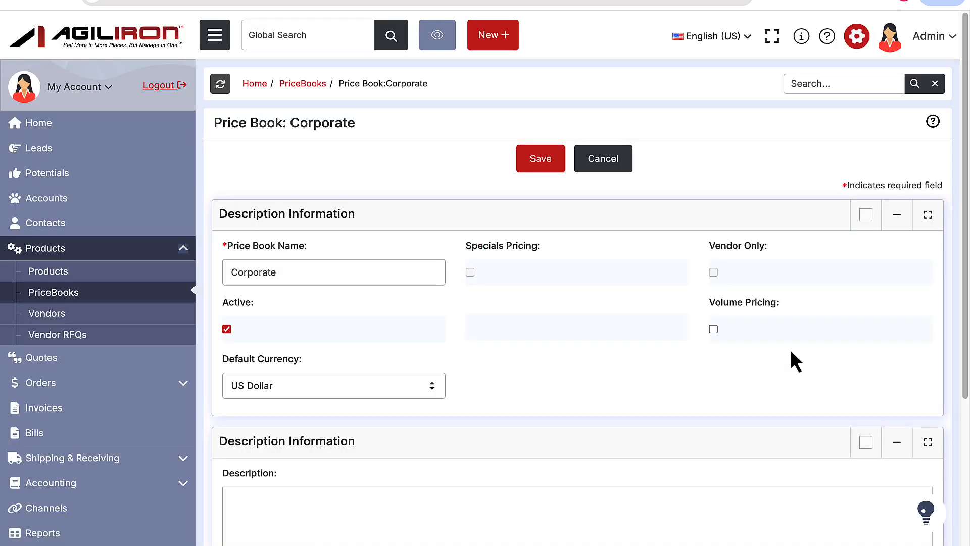
pyautogui.click(713, 329)
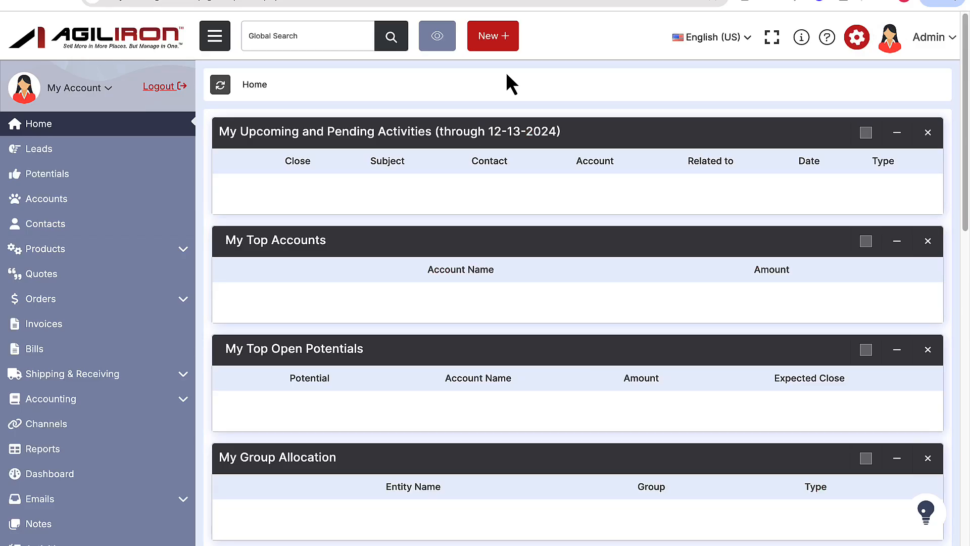
# Start a new vendor with the vendor wizard, name it Vendor123 and continue to the contact information.
pyautogui.click(498, 46)
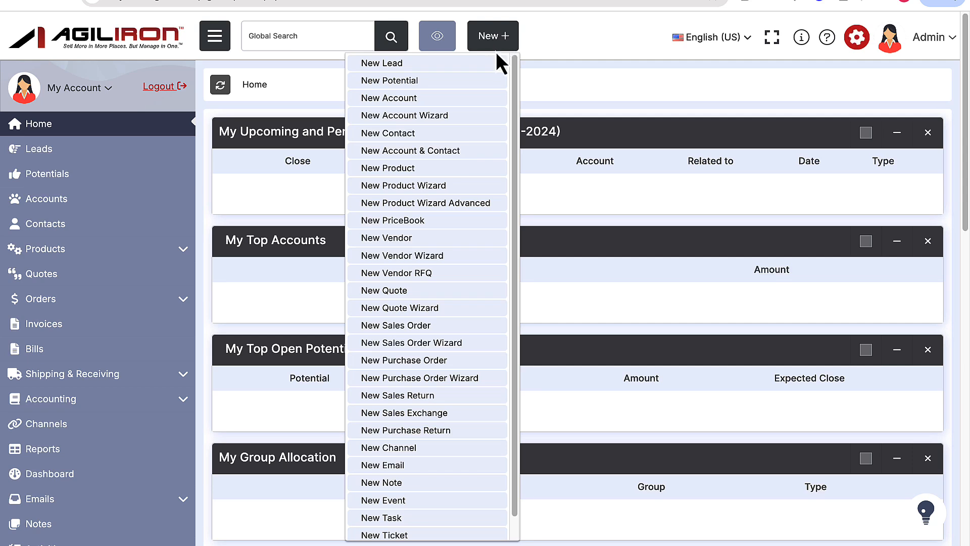
pyautogui.click(461, 259)
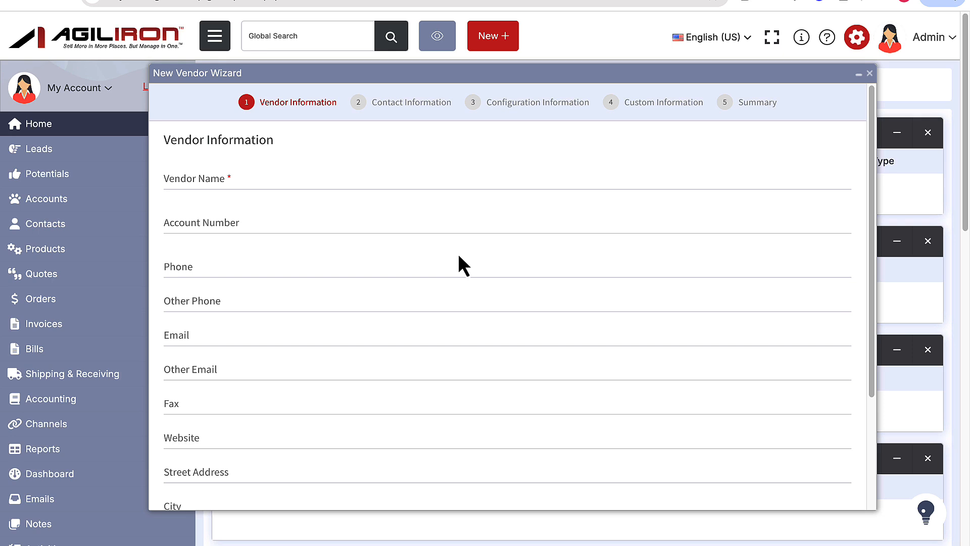
pyautogui.click(392, 177)
pyautogui.write('Vendor123')
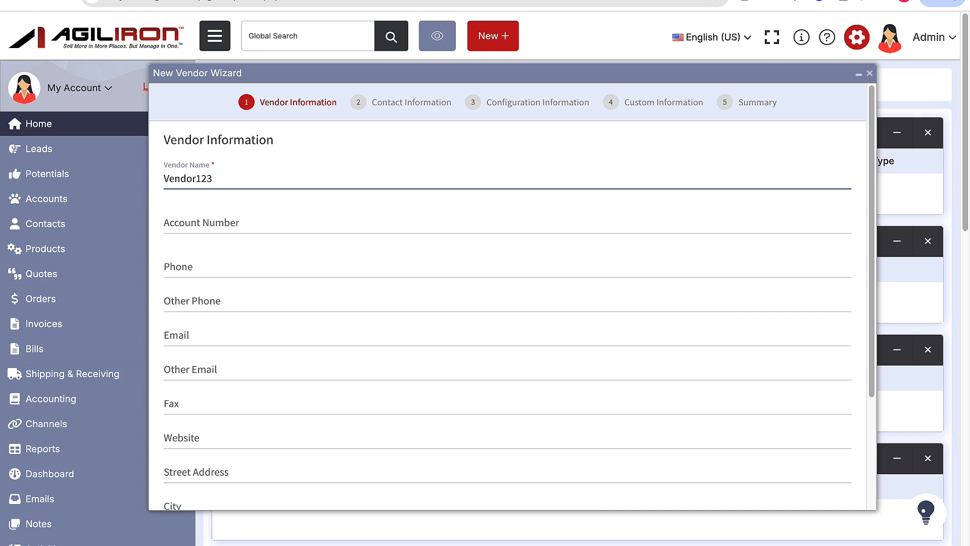
pyautogui.scroll(-5, 453, 230)
pyautogui.click(838, 496)
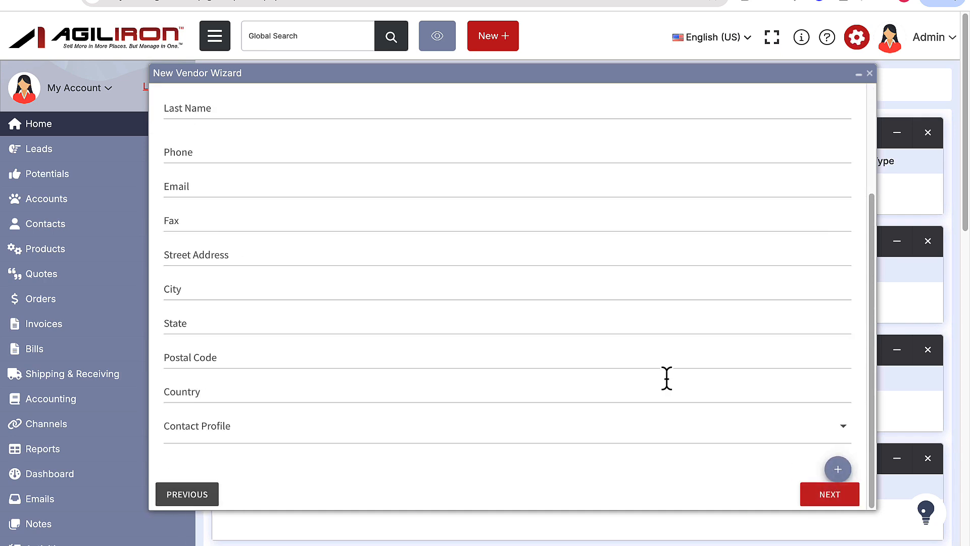
# Skip the contact, configure Oakland - Alameda Sales Tax, US Dollar, Credit Card, Net 10 Days, UPS, 3 Day Select and delivery to Oakland, and submit the vendor.
pyautogui.scroll(5, 619, 351)
pyautogui.scroll(-5, 624, 364)
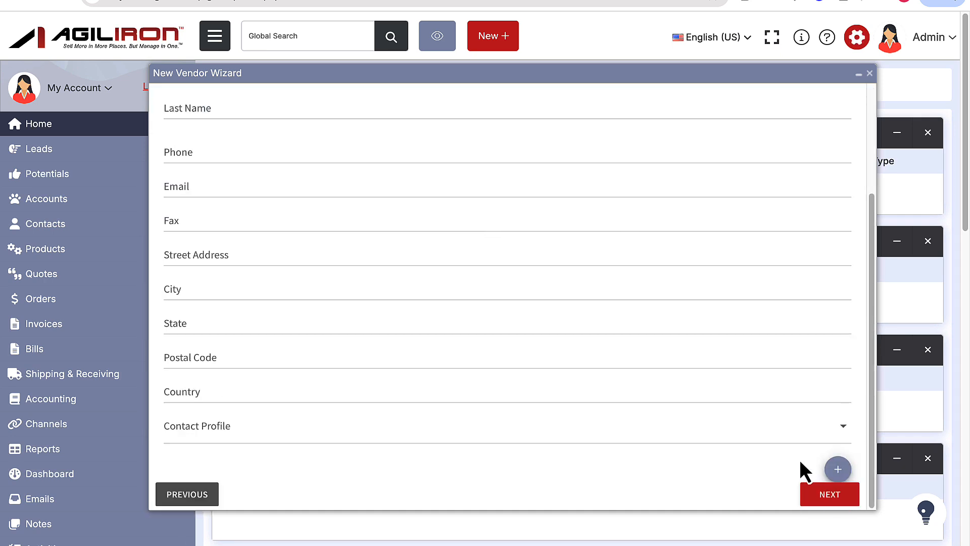
pyautogui.click(823, 495)
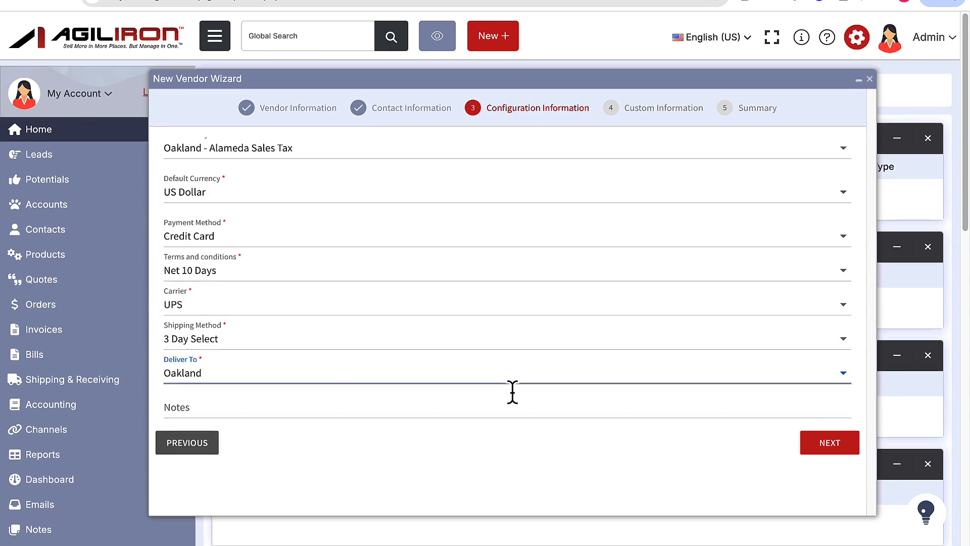
pyautogui.click(824, 439)
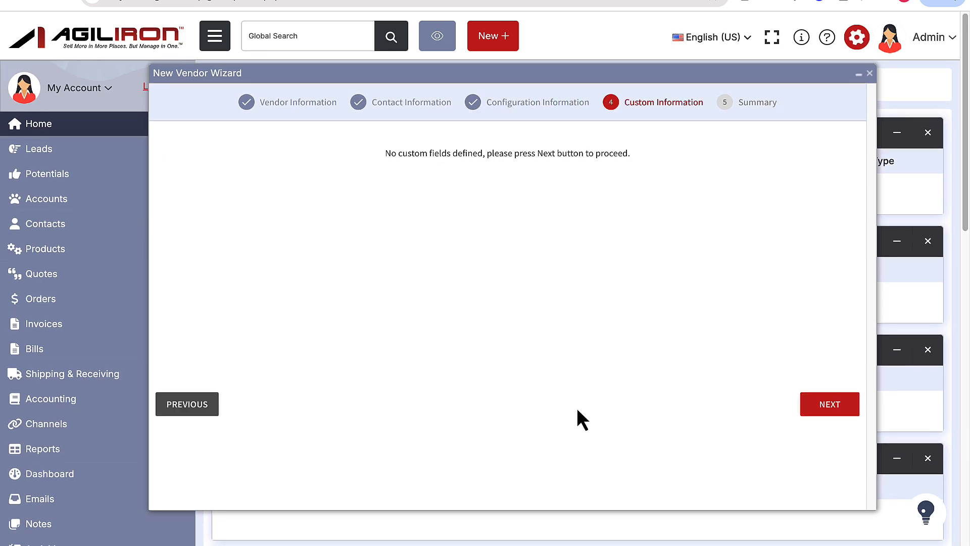
pyautogui.click(832, 409)
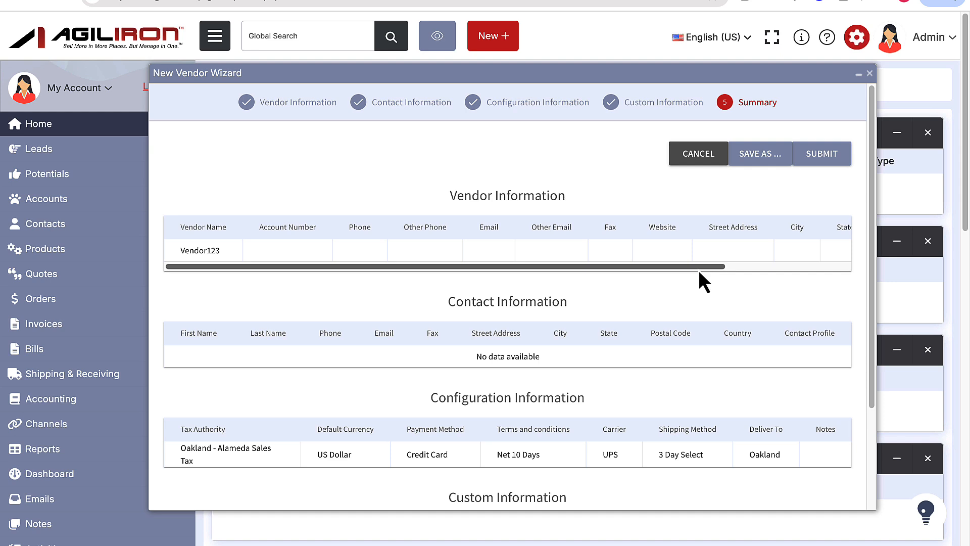
pyautogui.click(814, 159)
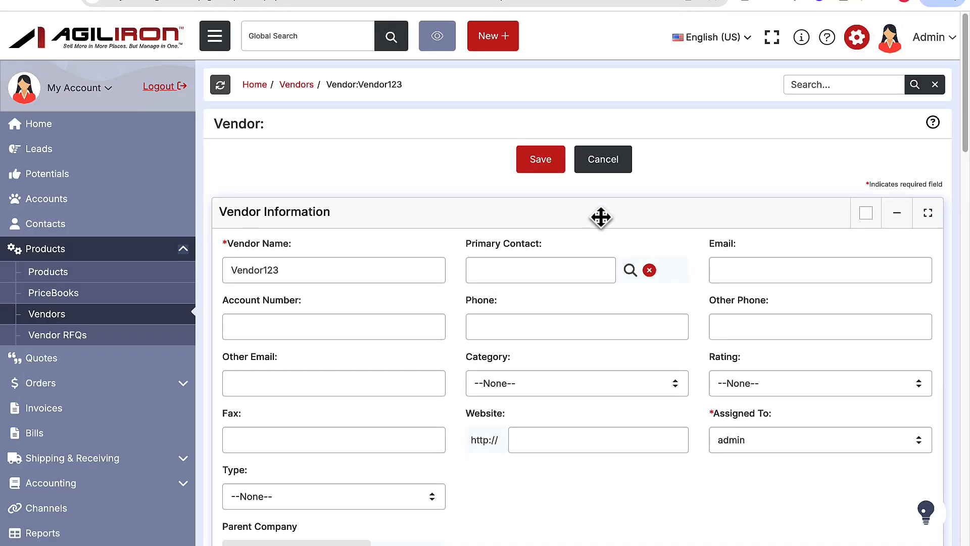
# Review the remaining fields of the Vendor123 edit form and save the vendor record.
pyautogui.scroll(-6, 607, 220)
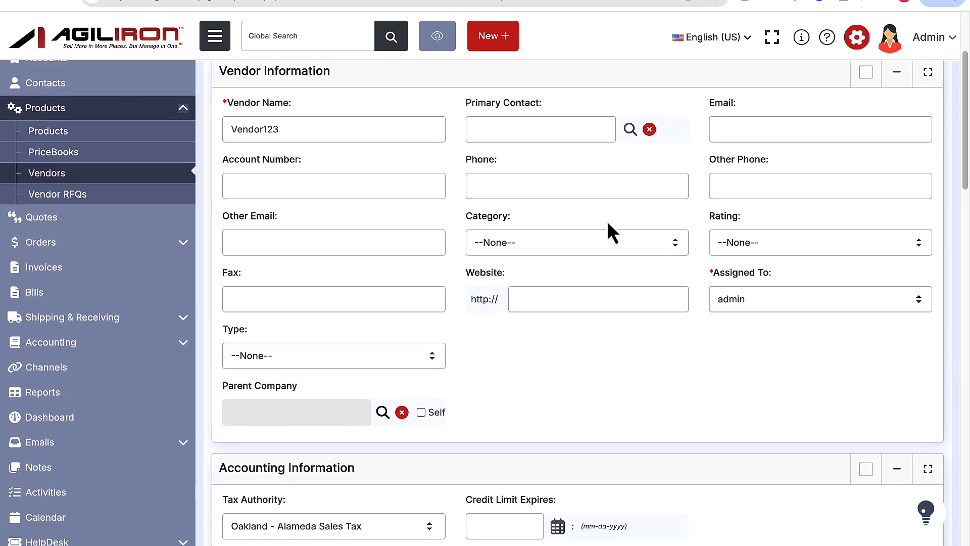
pyautogui.scroll(-15, 608, 223)
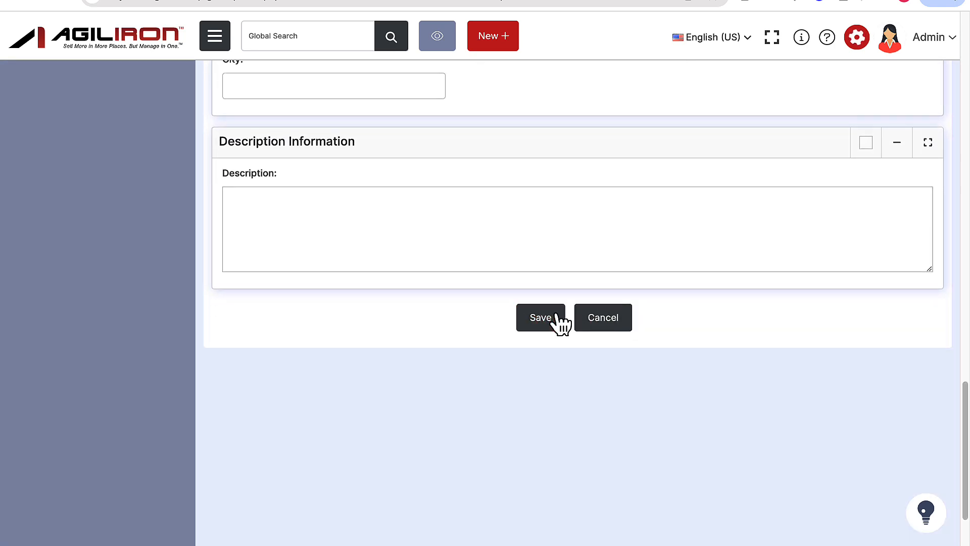
pyautogui.click(559, 319)
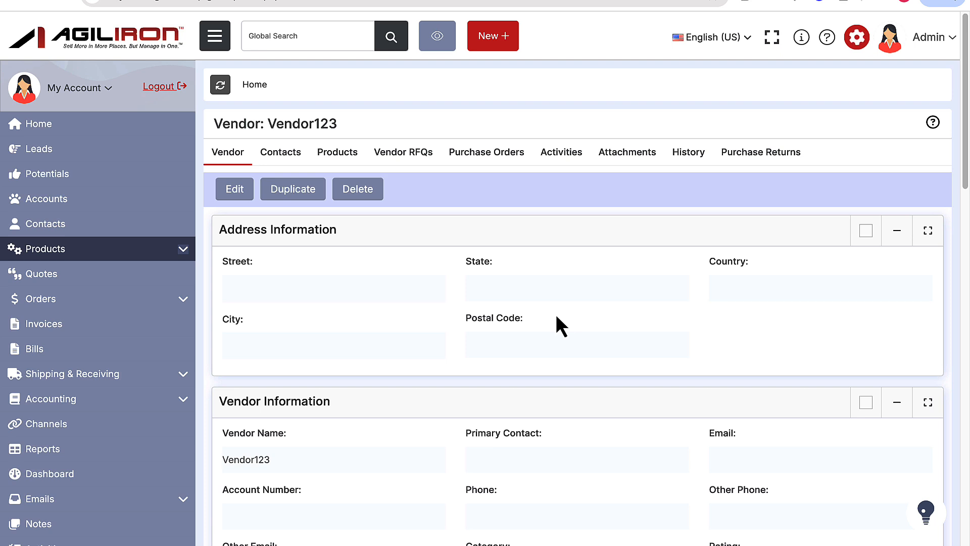
# Check the vendor list and the price book list for the entries belonging to Vendor123.
pyautogui.click(177, 248)
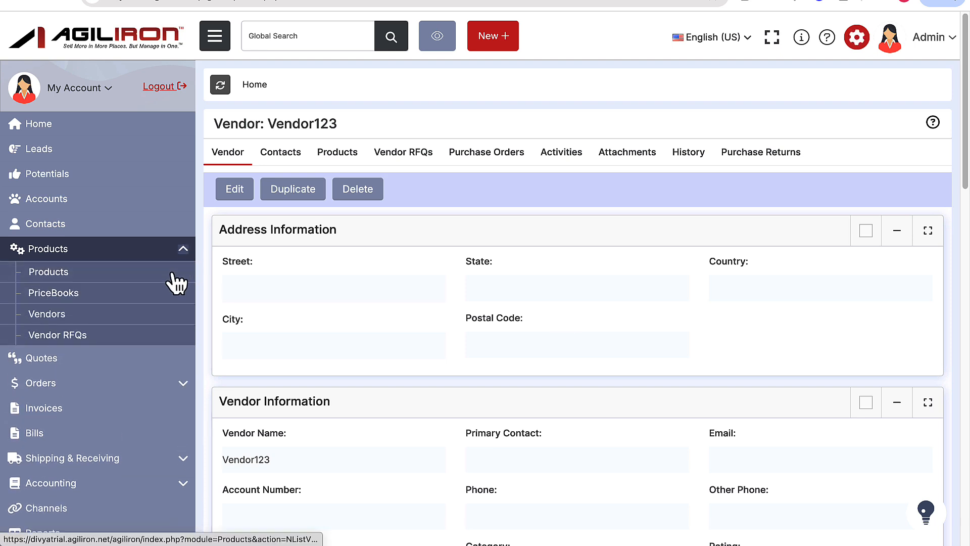
pyautogui.click(163, 318)
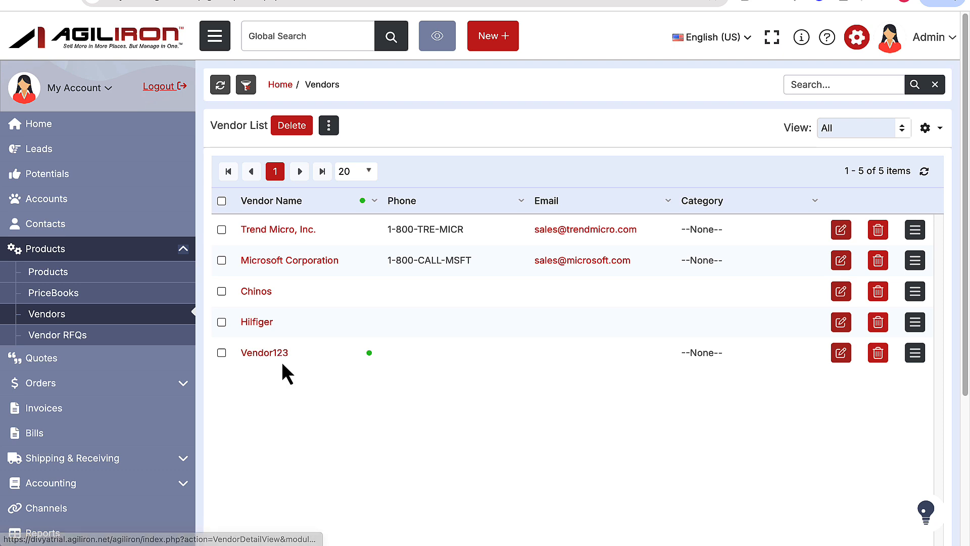
pyautogui.click(94, 298)
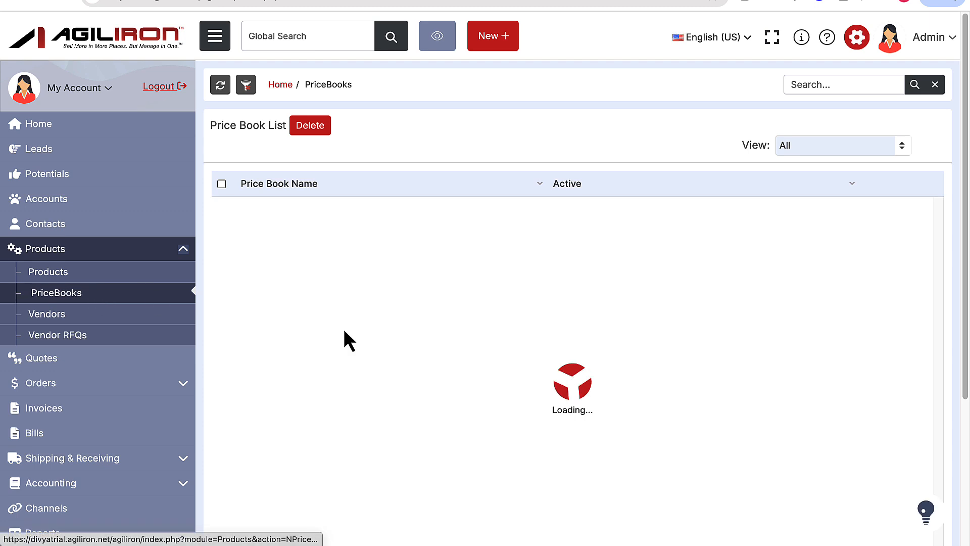
pyautogui.scroll(-5, 361, 337)
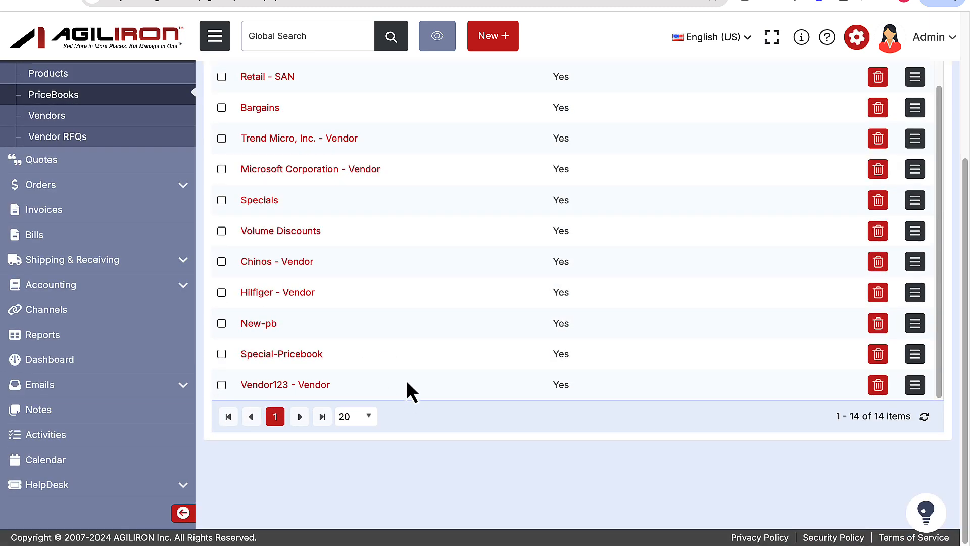
pyautogui.scroll(1, 406, 379)
pyautogui.scroll(-1, 406, 379)
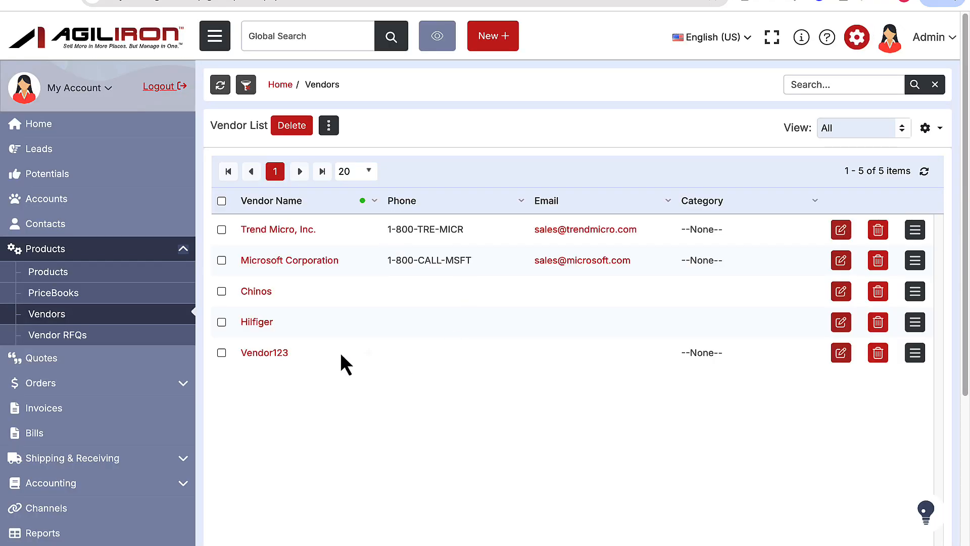
# Open Vendor123's products and select Altec Speakers, CRE Speakers and iPod Speakers to add to the vendor.
pyautogui.click(279, 356)
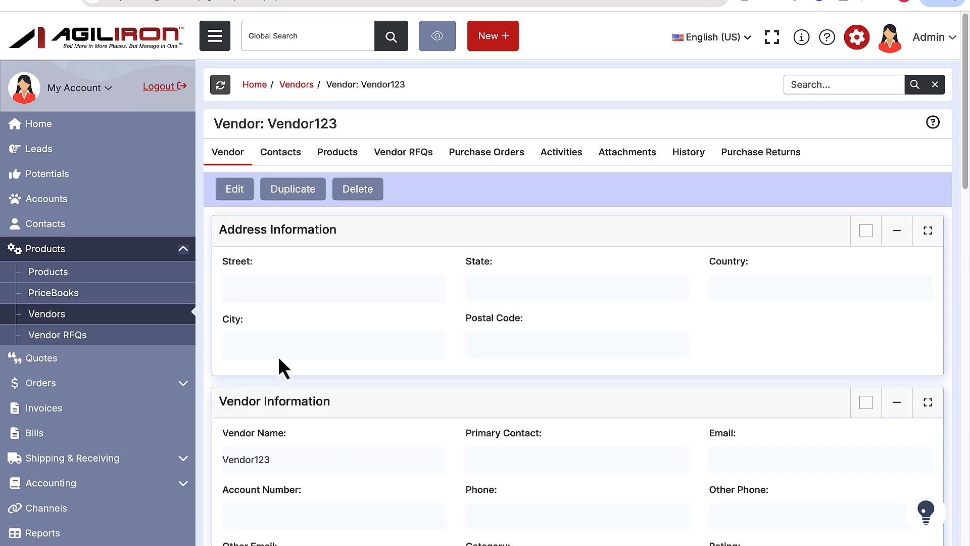
pyautogui.click(347, 167)
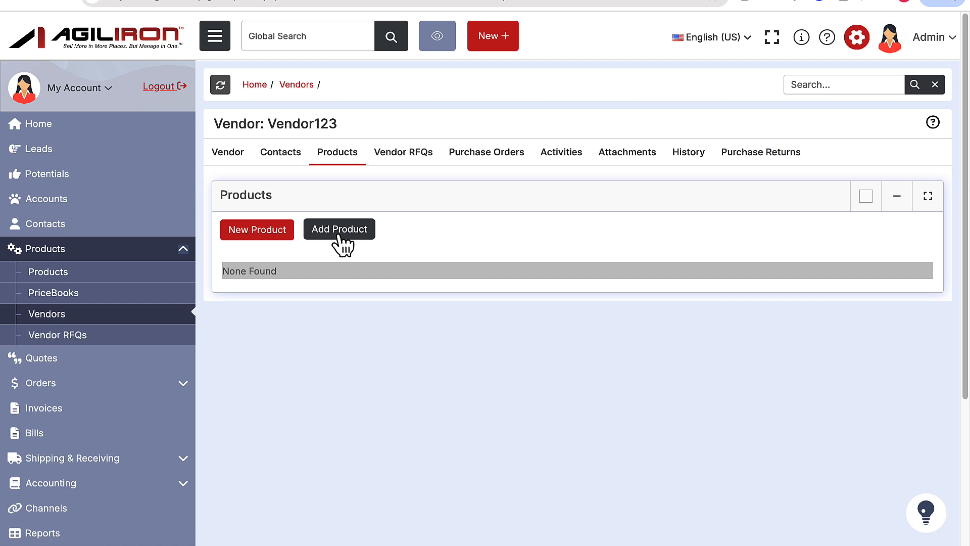
pyautogui.scroll(-6, 341, 361)
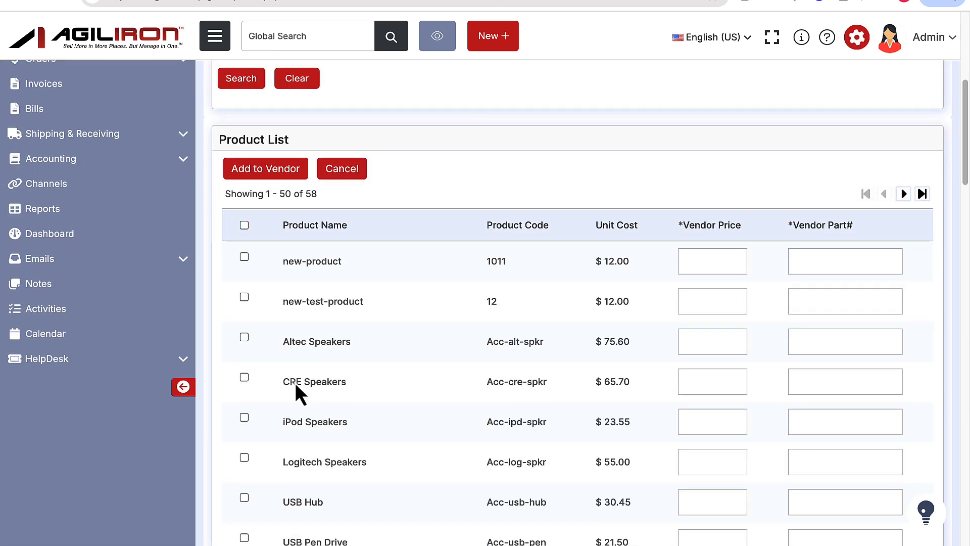
pyautogui.click(244, 337)
pyautogui.click(244, 377)
pyautogui.click(244, 418)
# Enter vendor prices of 74 for Altec Speakers, 65 for CRE Speakers and 20 for iPod Speakers, and add them to the vendor.
pyautogui.click(714, 347)
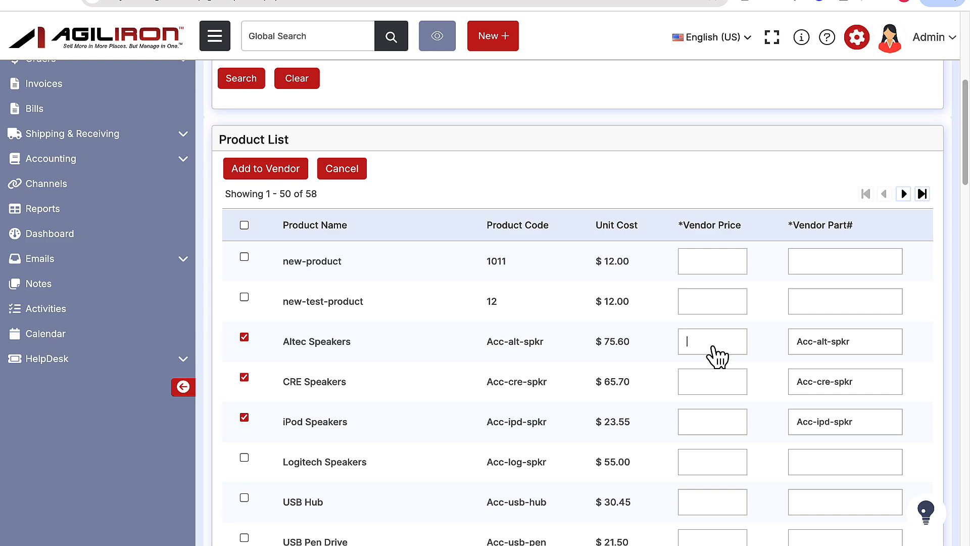
pyautogui.write('74')
pyautogui.click(712, 381)
pyautogui.write('65')
pyautogui.click(712, 421)
pyautogui.write('20')
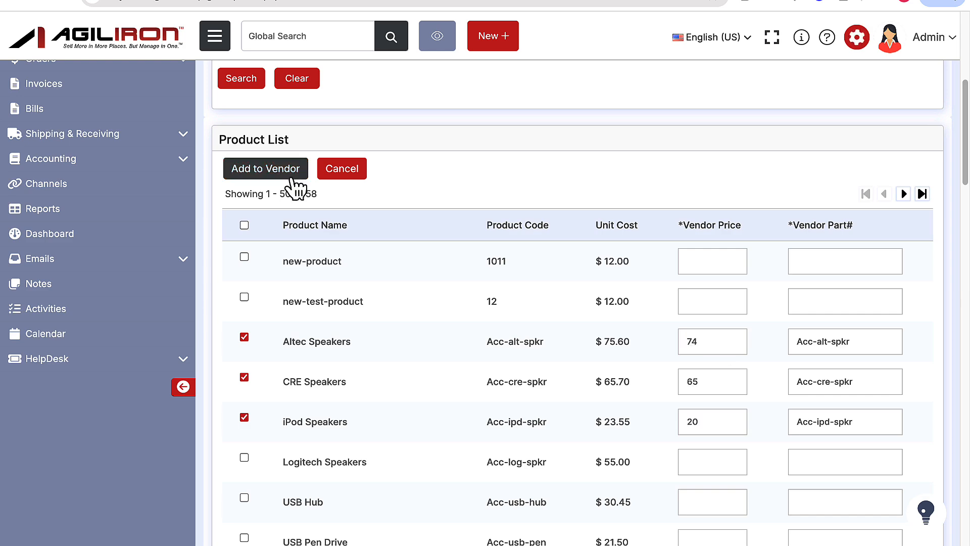
pyautogui.click(293, 177)
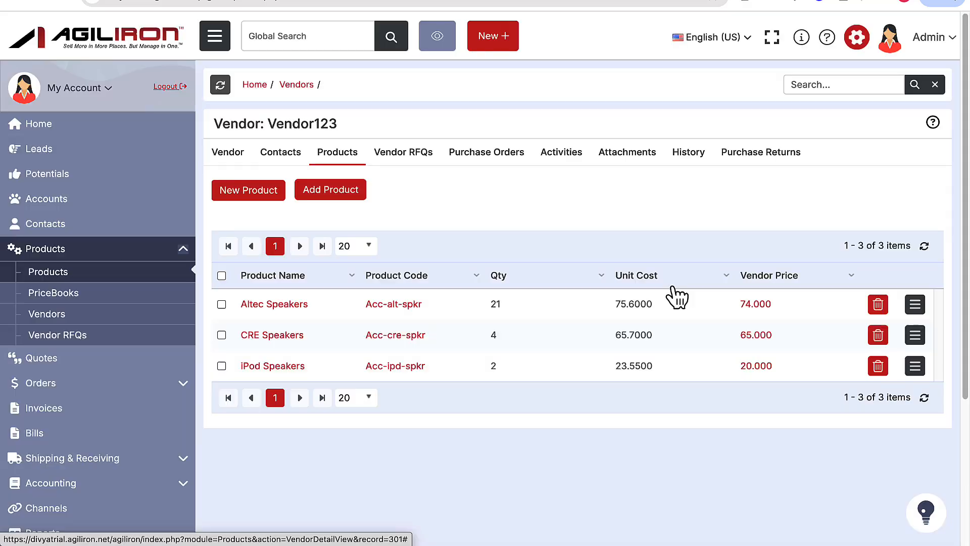
# Start a purchase order with the wizard, with subject VendorPO, vendor Vendor123 and delivery to Oakland, and continue to the addresses.
pyautogui.click(505, 40)
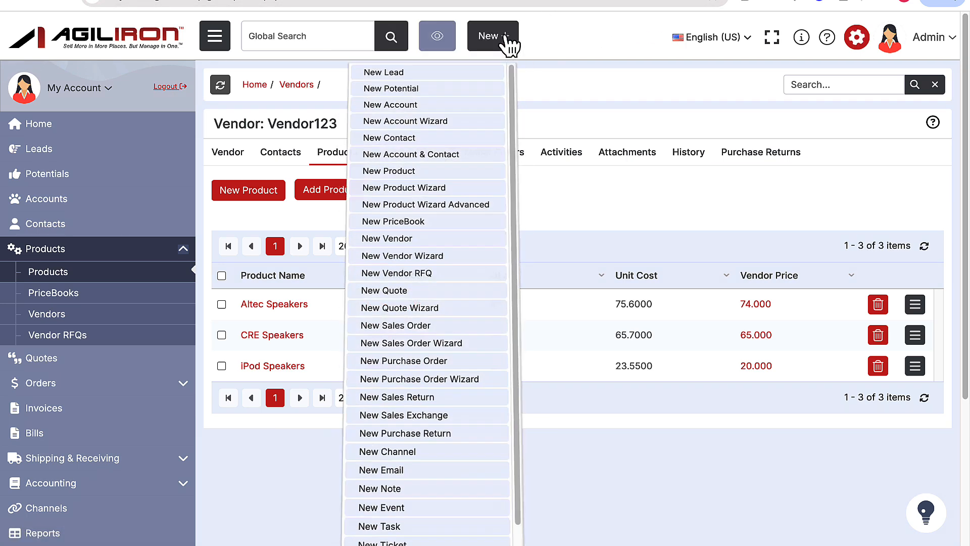
pyautogui.click(472, 379)
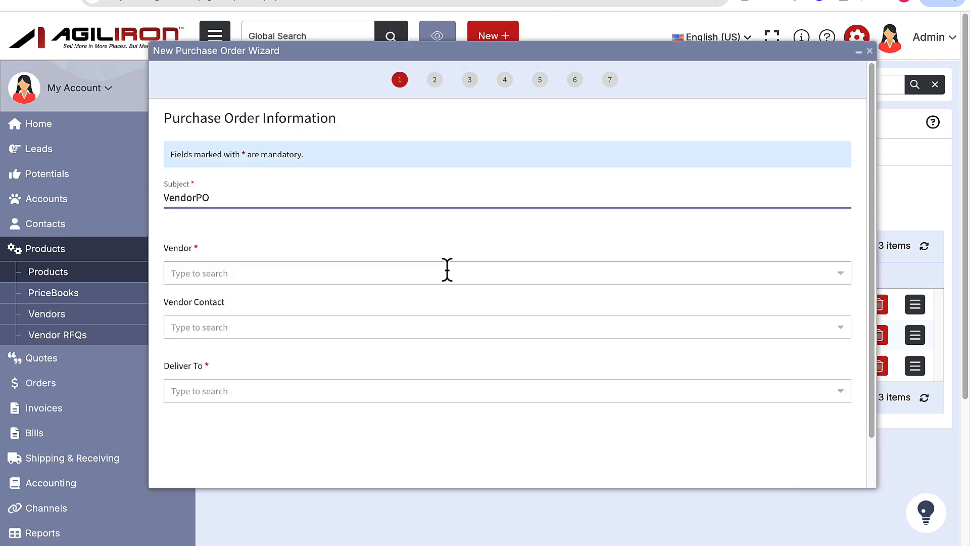
pyautogui.click(446, 273)
pyautogui.click(405, 365)
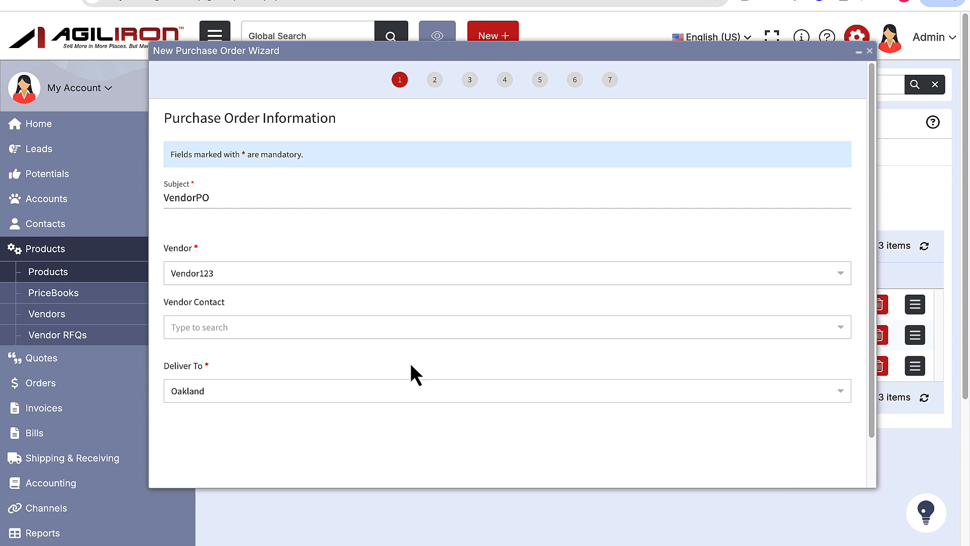
pyautogui.scroll(-1, 410, 363)
pyautogui.click(808, 447)
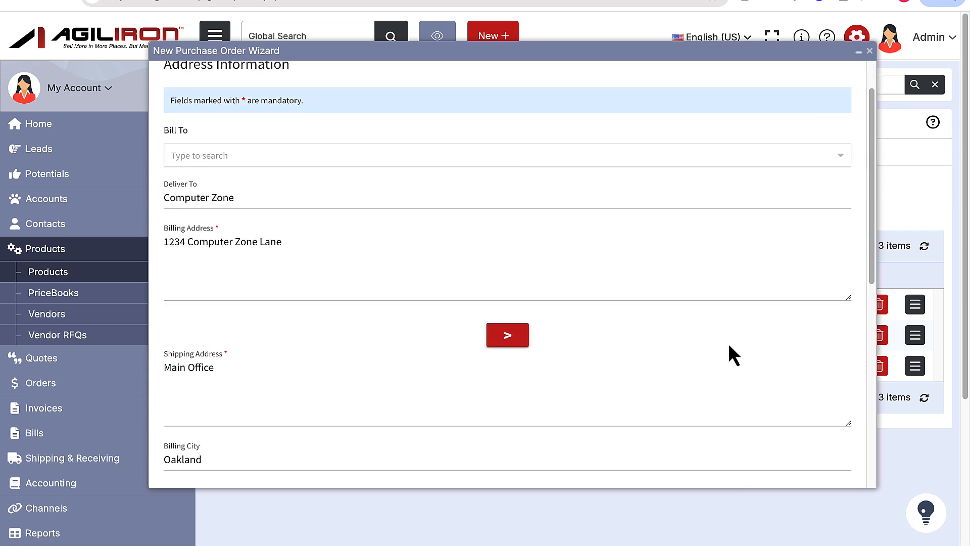
# Keep the purchase order's address details and open the product search for its first line to review Vendor123's available products.
pyautogui.scroll(-5, 778, 323)
pyautogui.click(828, 279)
pyautogui.scroll(4, 758, 327)
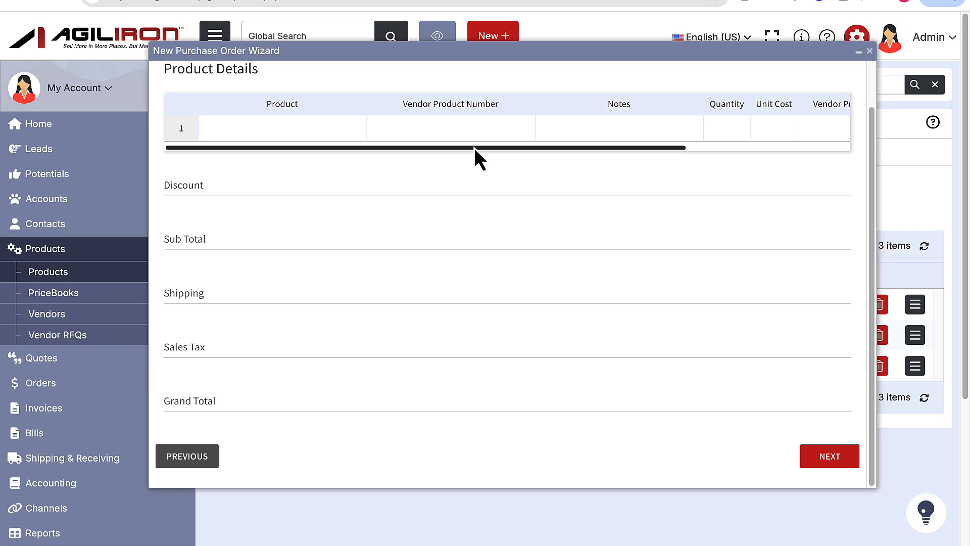
pyautogui.moveTo(474, 147); pyautogui.dragTo(708, 154)
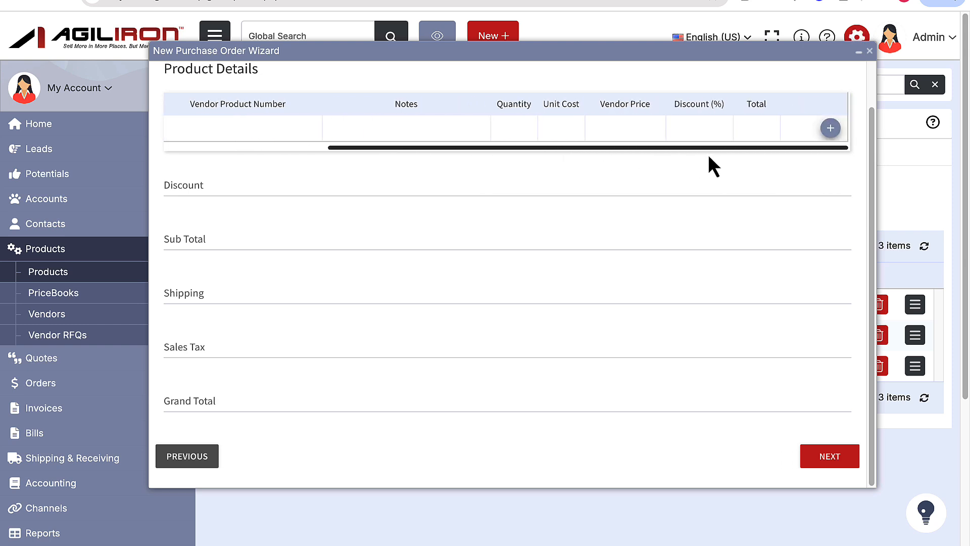
pyautogui.click(830, 128)
pyautogui.click(486, 259)
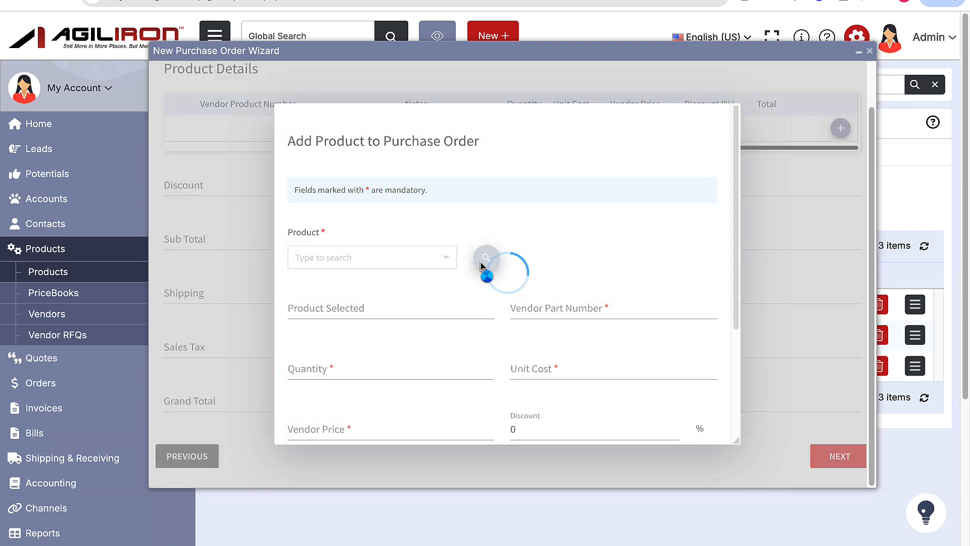
pyautogui.scroll(-1, 526, 260)
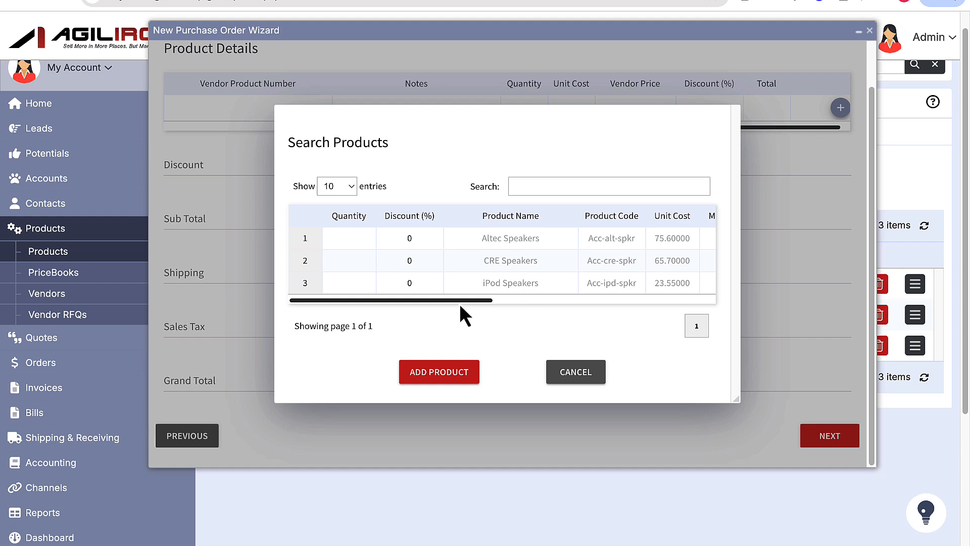
pyautogui.moveTo(459, 300); pyautogui.dragTo(515, 302)
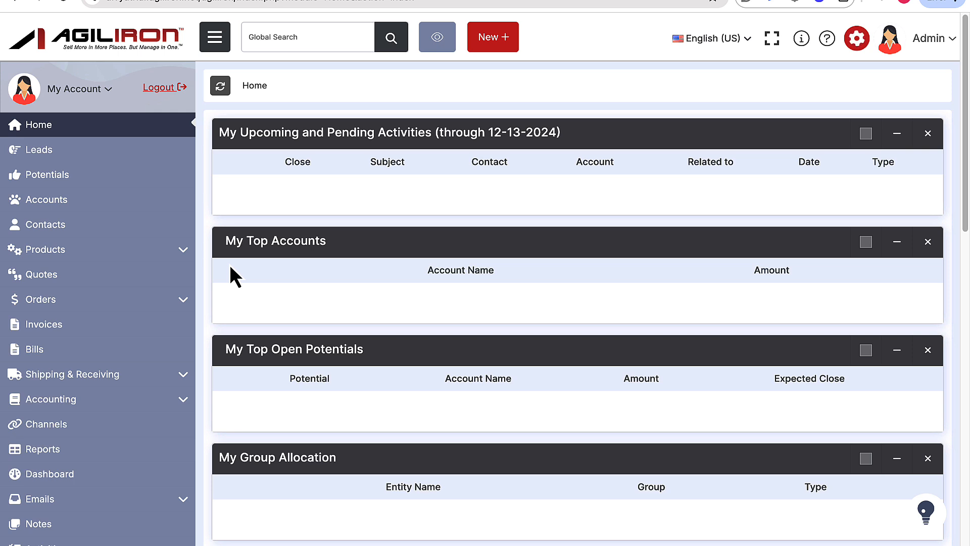
# Open the Vendor123 - Vendor price book and go to its product list.
pyautogui.click(184, 255)
pyautogui.click(157, 298)
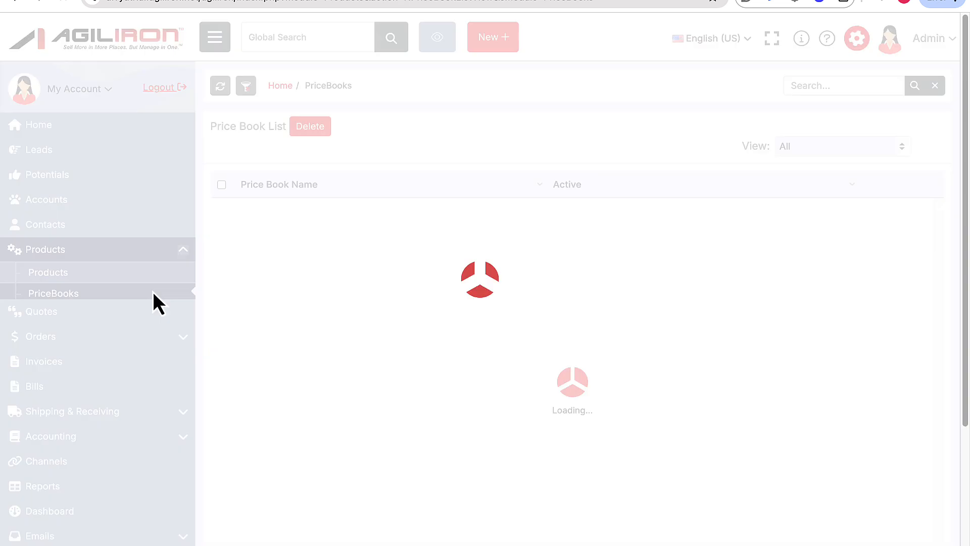
pyautogui.scroll(-4, 472, 379)
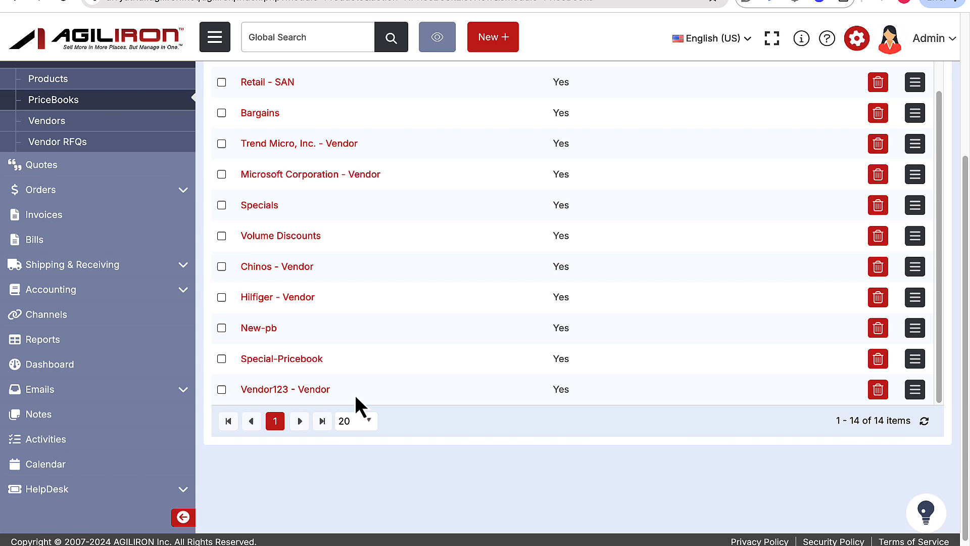
pyautogui.click(322, 392)
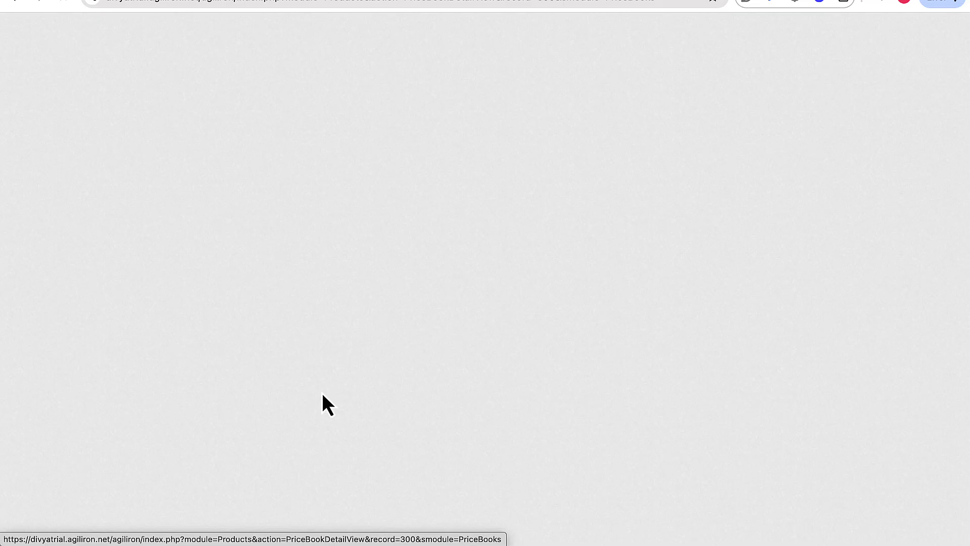
pyautogui.scroll(-7, 545, 410)
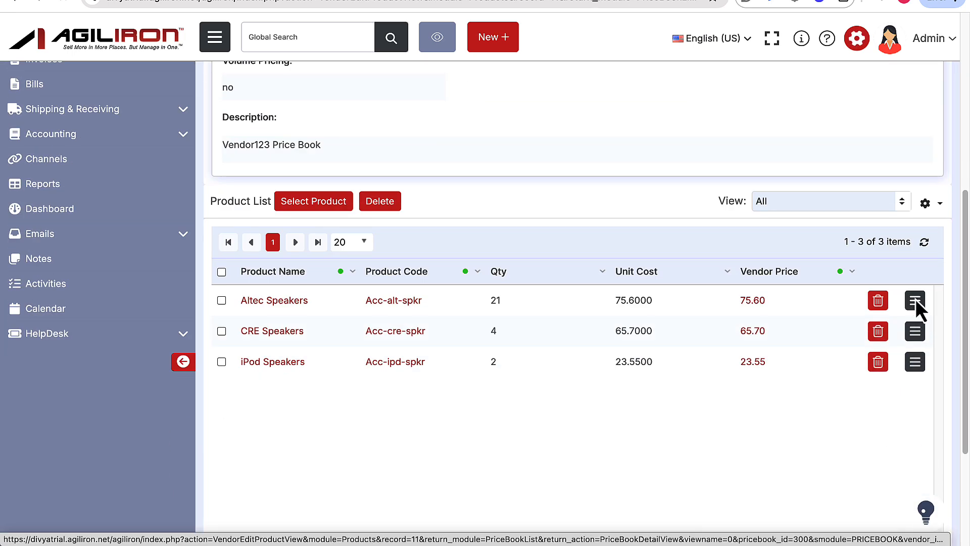
# Edit the Altec Speakers entry in the Vendor123 price book and change its vendor price.
pyautogui.click(915, 300)
pyautogui.scroll(-5, 795, 300)
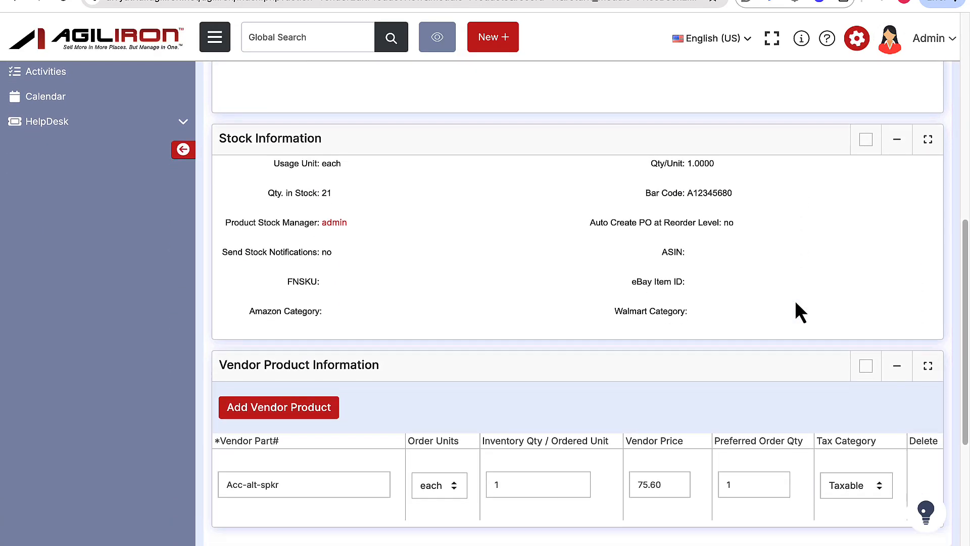
pyautogui.scroll(-4, 795, 303)
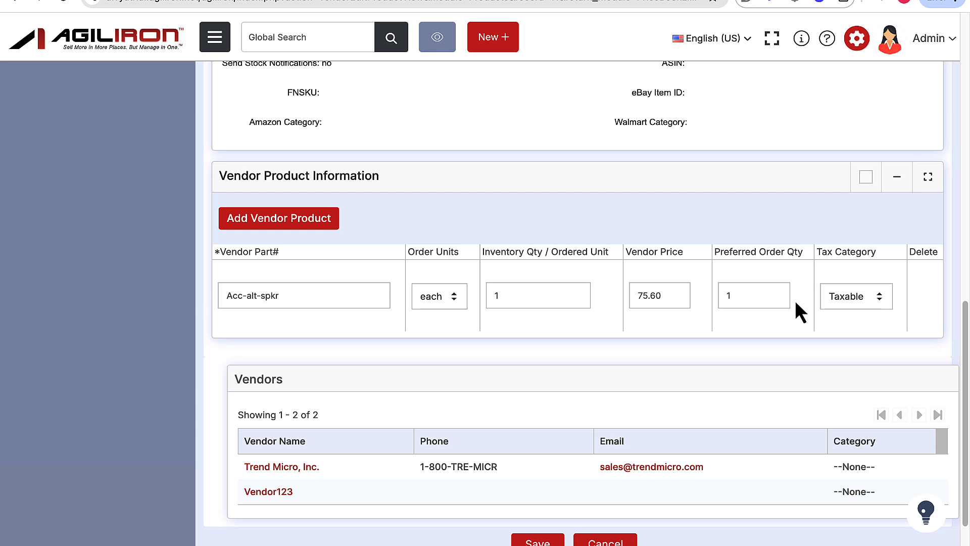
pyautogui.click(654, 302)
pyautogui.press('BackSpace')
pyautogui.write('0')
pyautogui.scroll(-1, 553, 512)
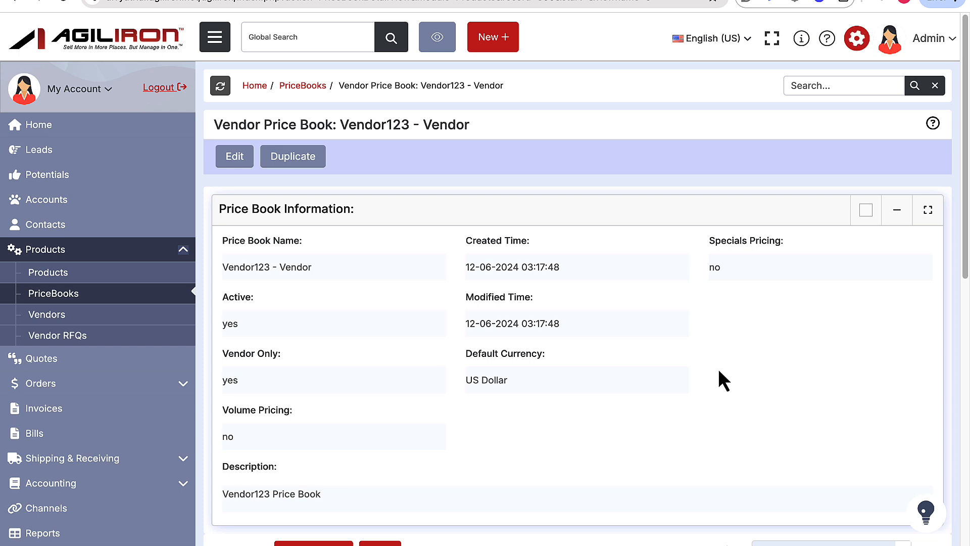
# Open the vendor list and start a vendor import from its vendor tools.
pyautogui.click(172, 315)
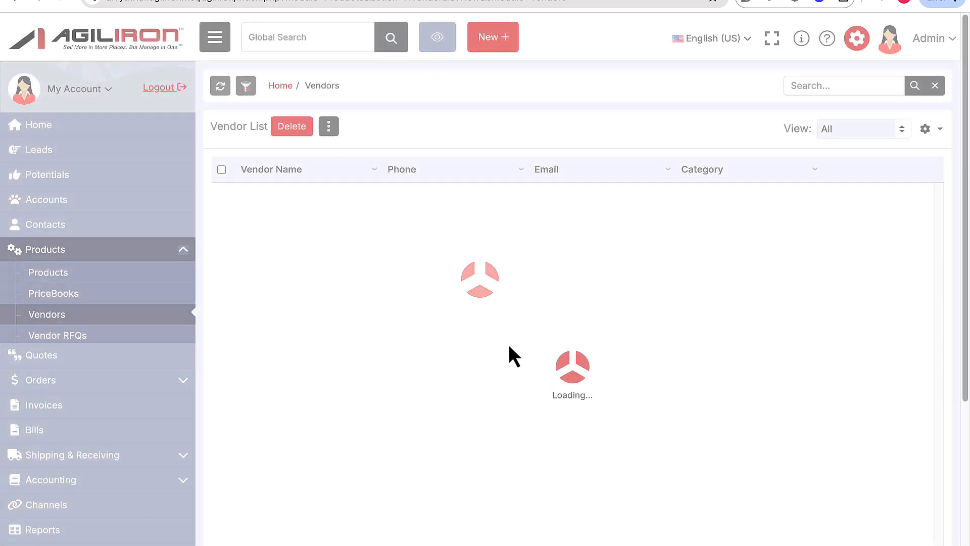
pyautogui.scroll(-1, 556, 349)
pyautogui.scroll(-3, 663, 332)
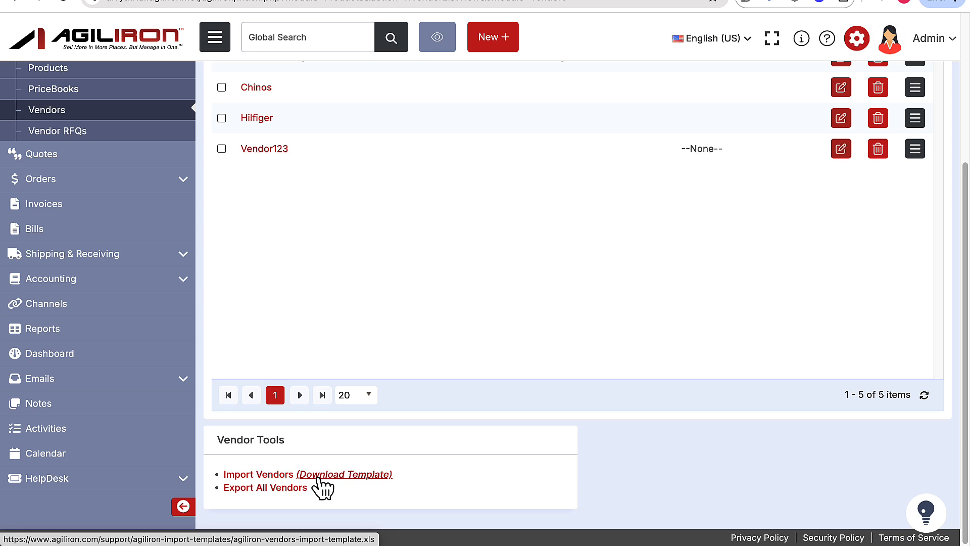
pyautogui.click(282, 476)
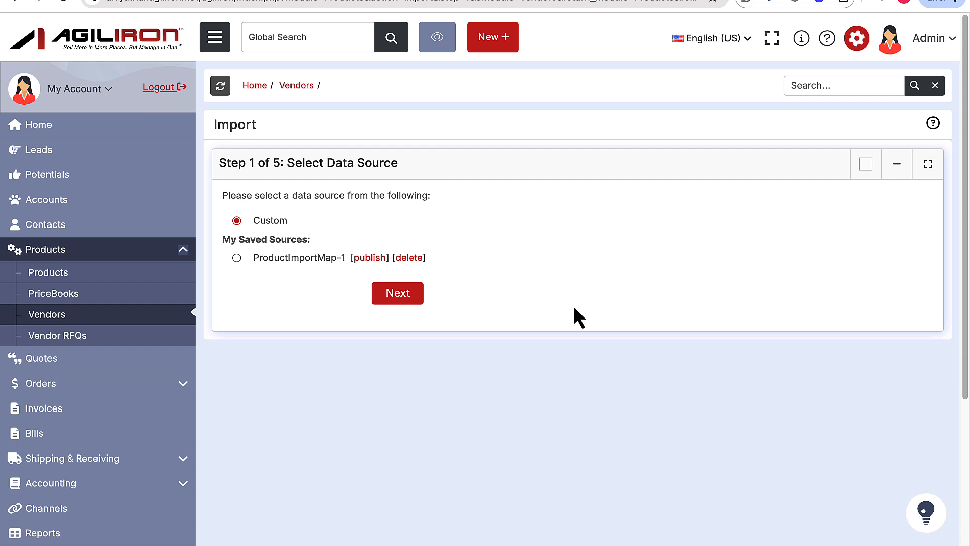
# Import with the Custom data source, upload basicproductspricebook.csv with a header row, and review the field mapping.
pyautogui.click(398, 294)
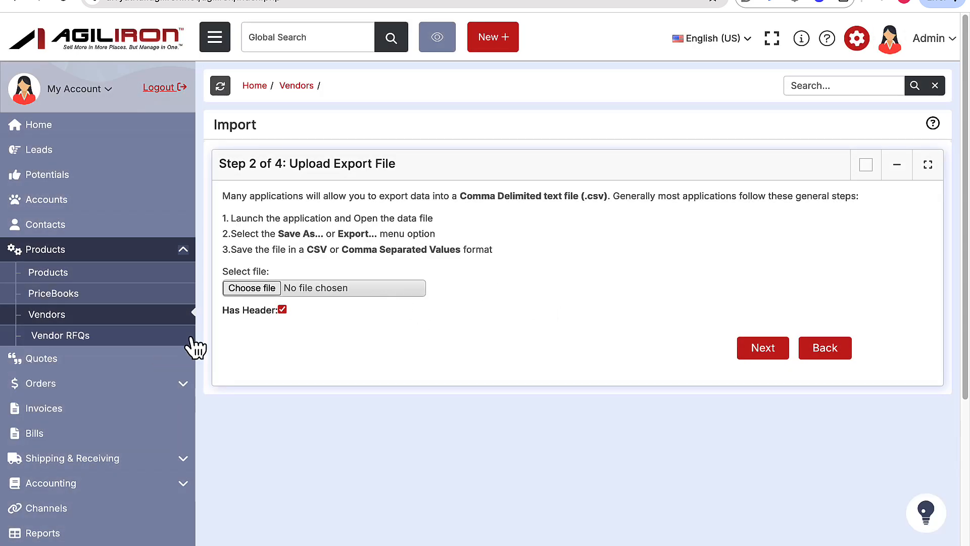
pyautogui.click(251, 288)
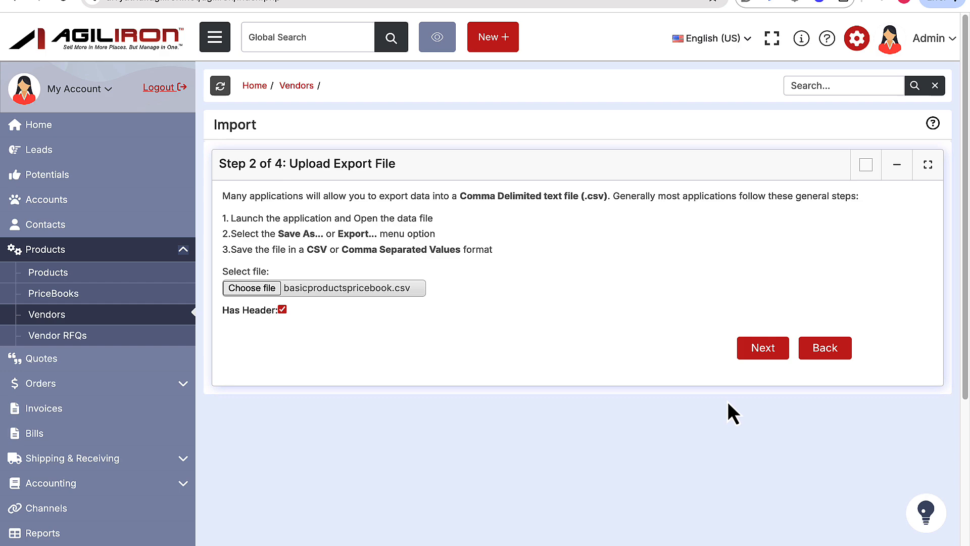
pyautogui.click(761, 353)
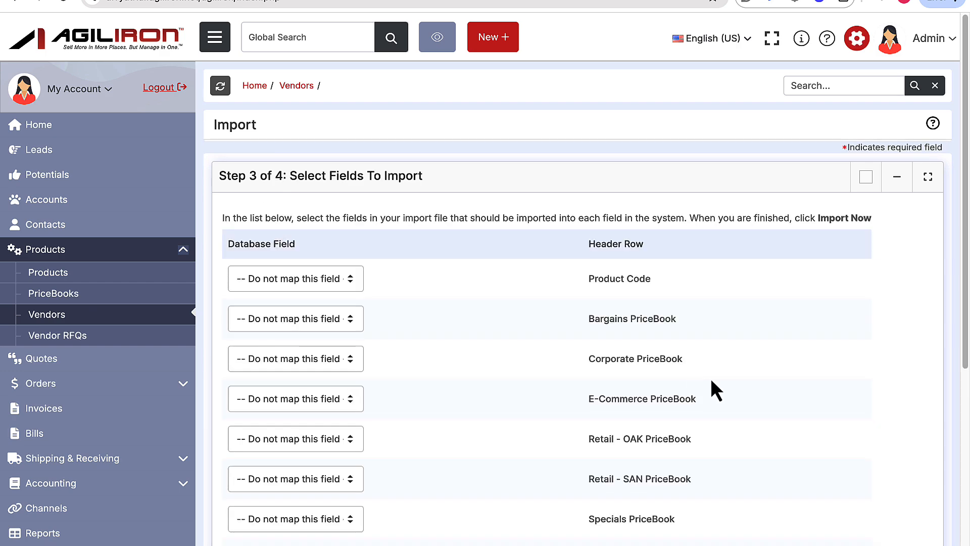
pyautogui.scroll(-5, 747, 396)
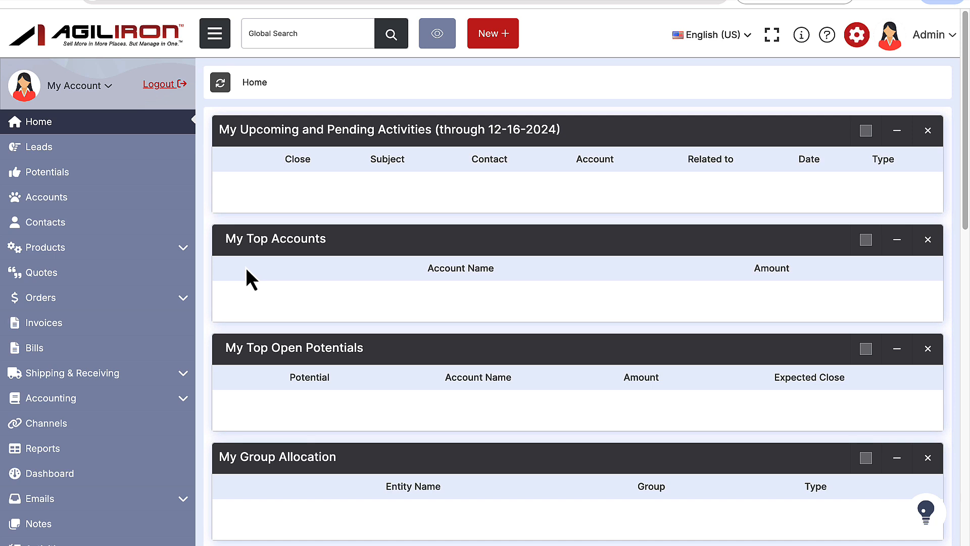
# Open the Altec Speakers product and show its stock locations.
pyautogui.click(186, 252)
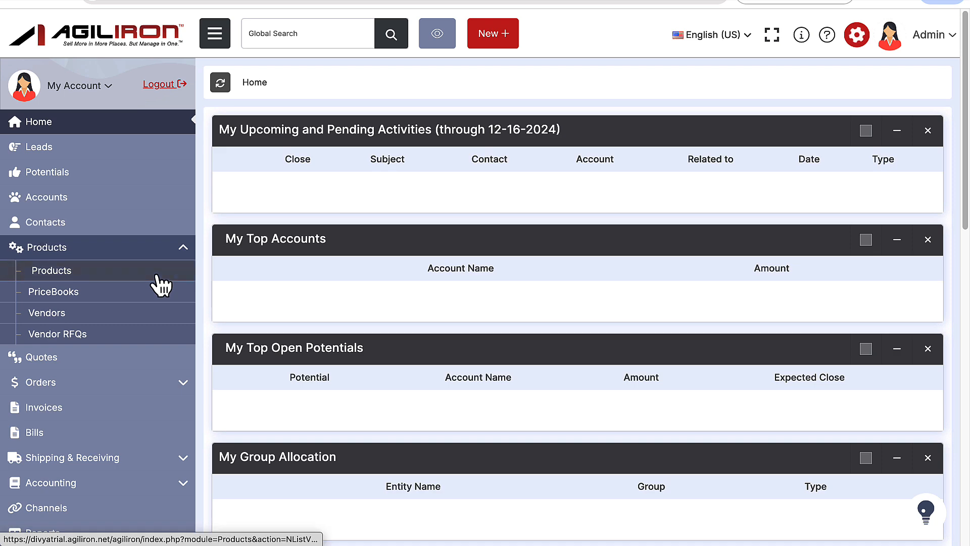
pyautogui.click(157, 276)
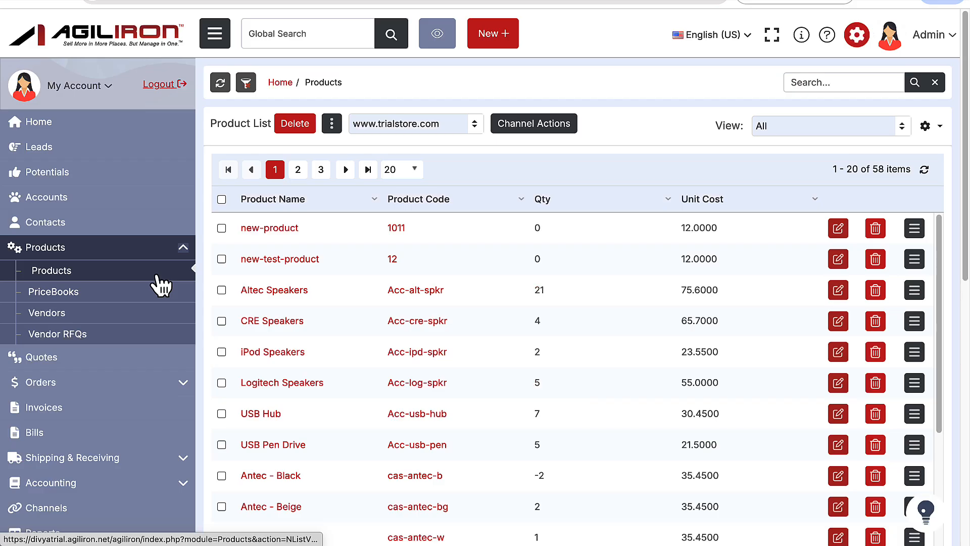
pyautogui.click(260, 296)
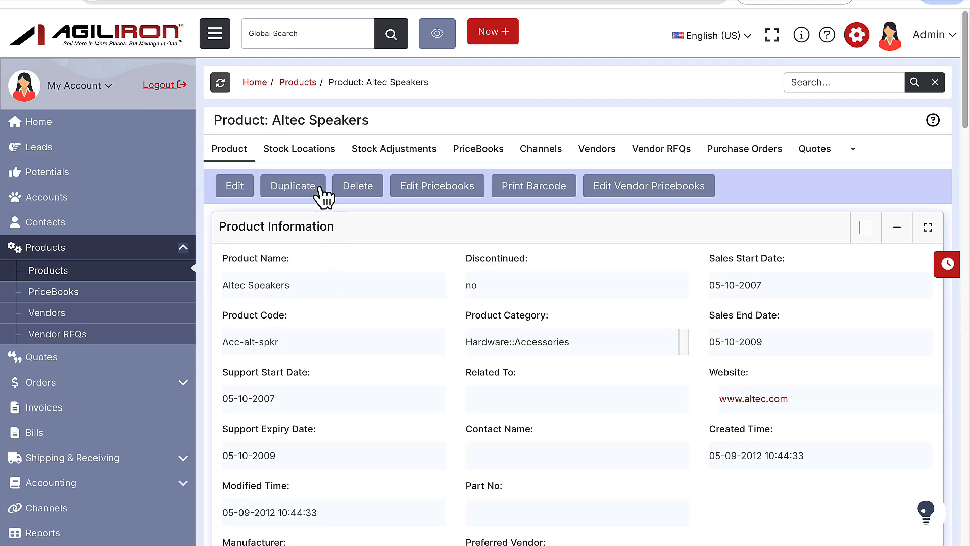
pyautogui.click(305, 154)
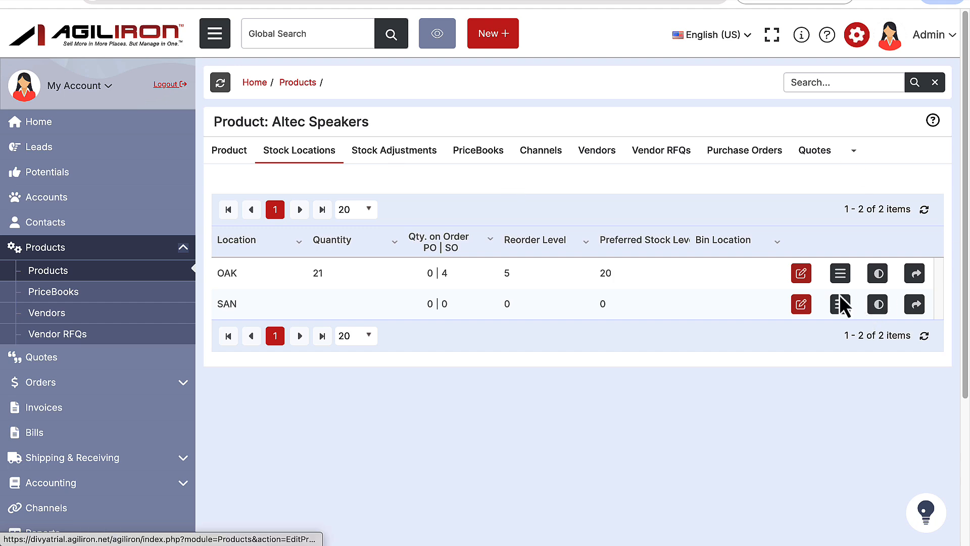
# Set the unit cost of Altec Speakers at the OAK stock location to 75.00000 and save the change.
pyautogui.click(840, 274)
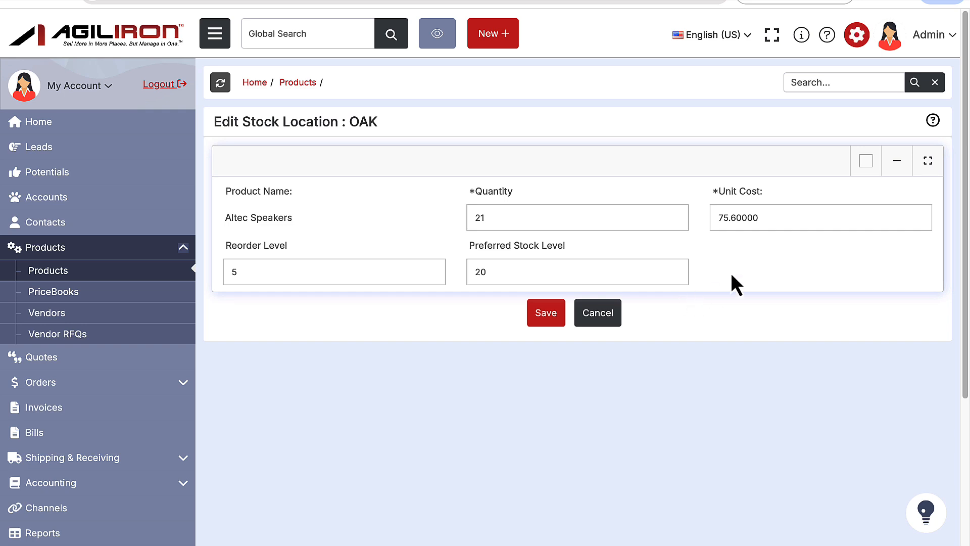
pyautogui.moveTo(737, 218); pyautogui.dragTo(731, 218)
pyautogui.write('0')
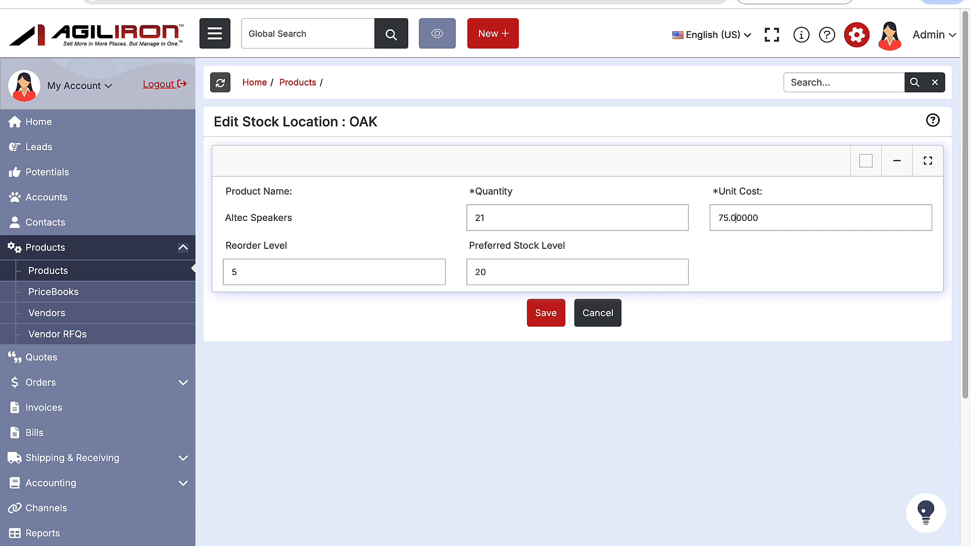
pyautogui.click(549, 318)
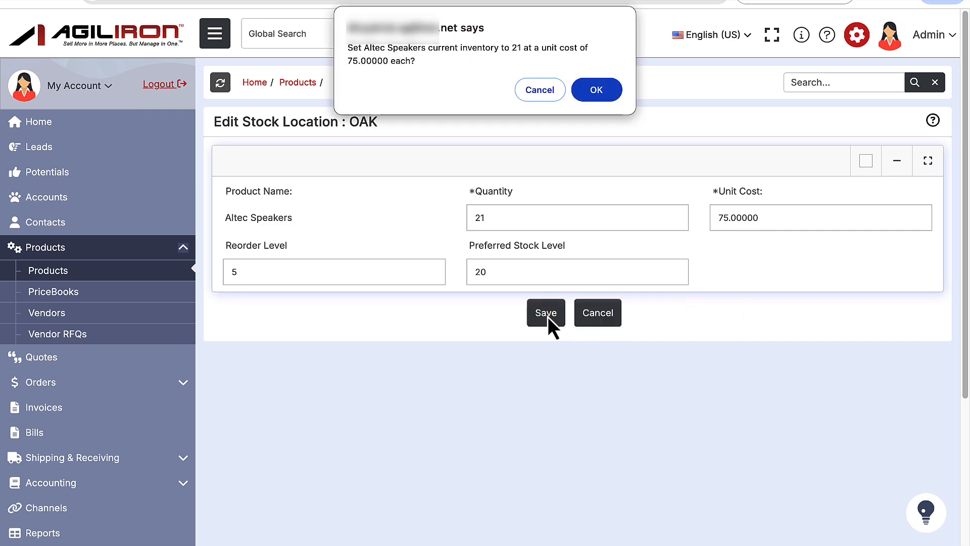
pyautogui.click(597, 90)
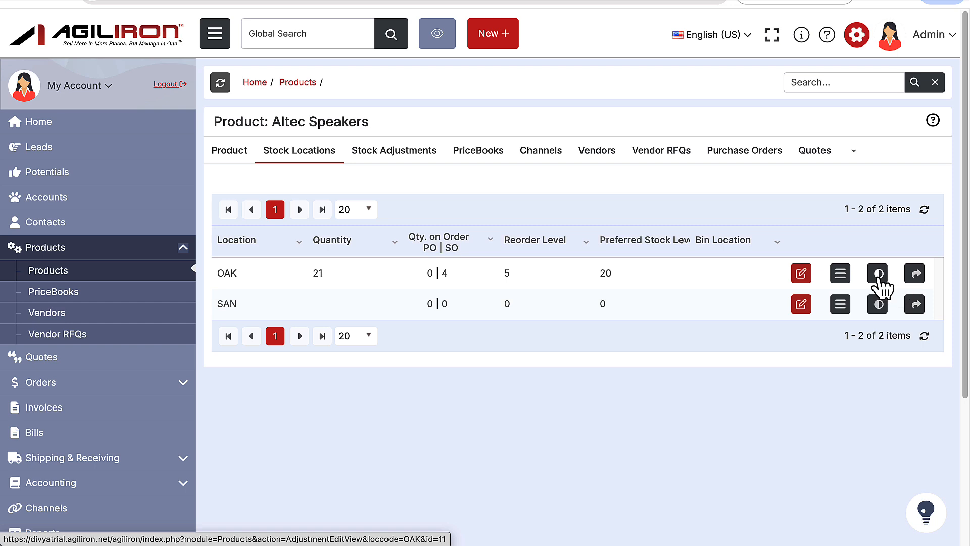
# Record a unit-based stock adjustment of 3 Altec Speakers at OAK with the reason Breakage.
pyautogui.click(878, 275)
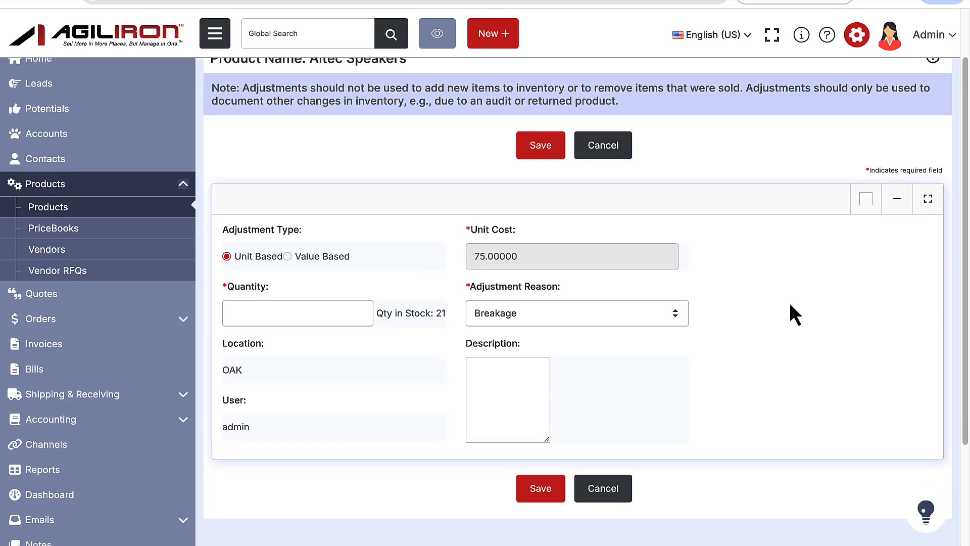
pyautogui.click(346, 302)
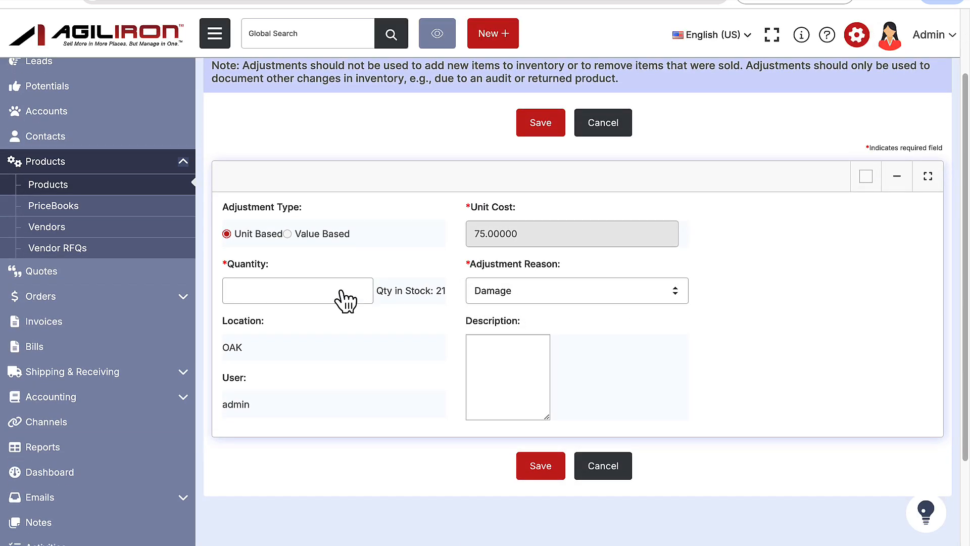
pyautogui.write('3')
pyautogui.click(668, 300)
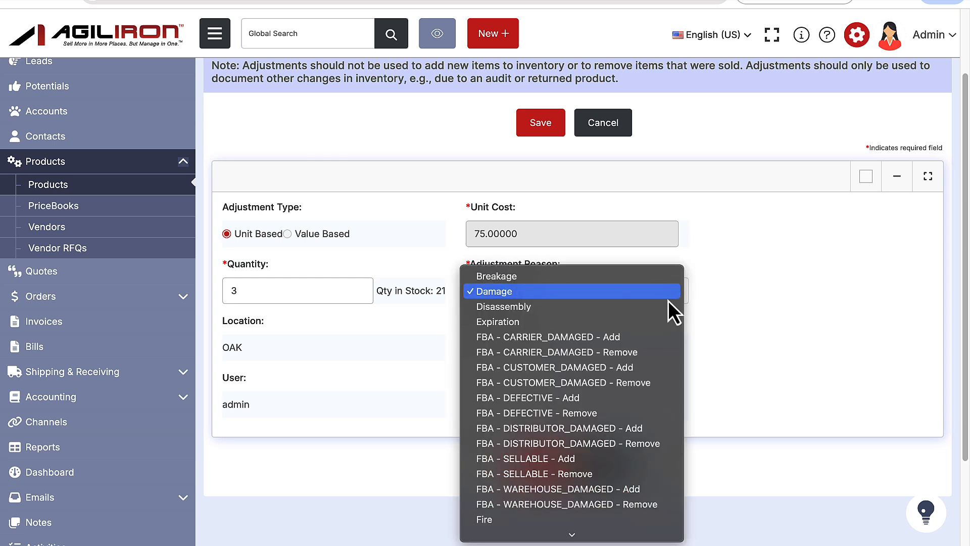
pyautogui.click(631, 278)
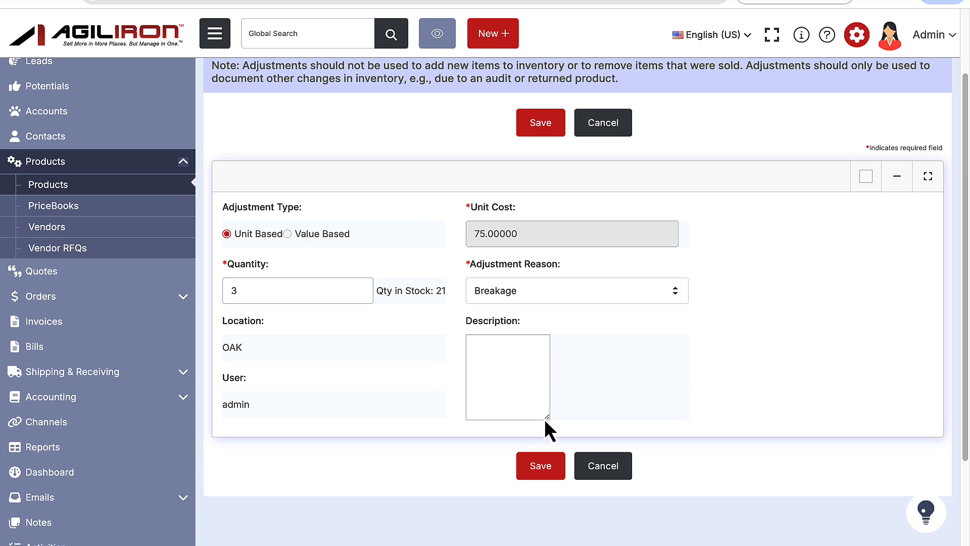
pyautogui.click(545, 464)
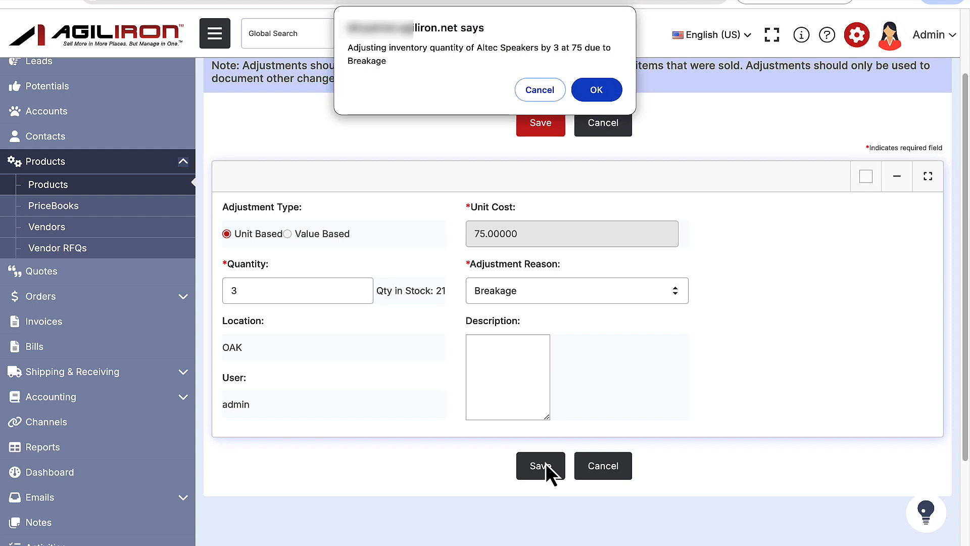
pyautogui.click(603, 96)
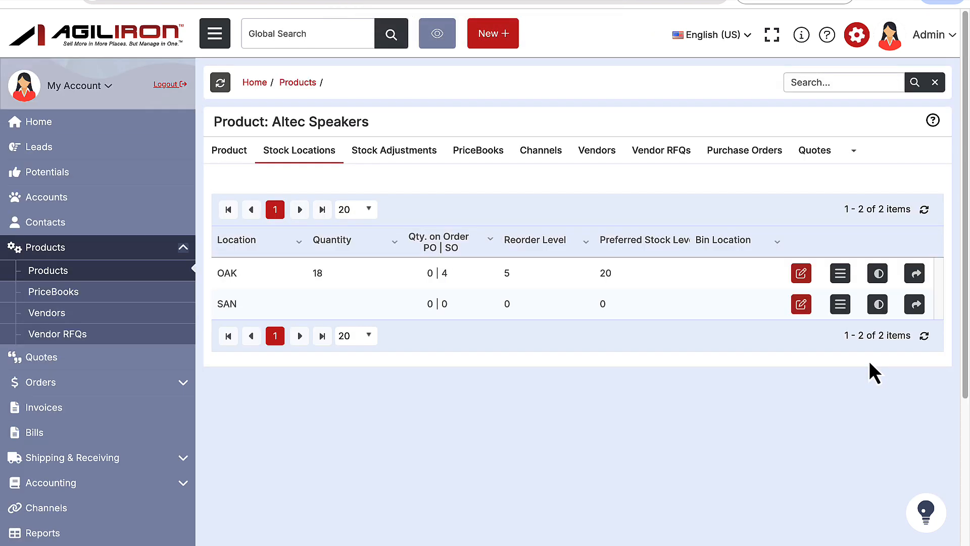
# Transfer 1 unit of Altec Speakers from Oakland to San Diego.
pyautogui.click(915, 275)
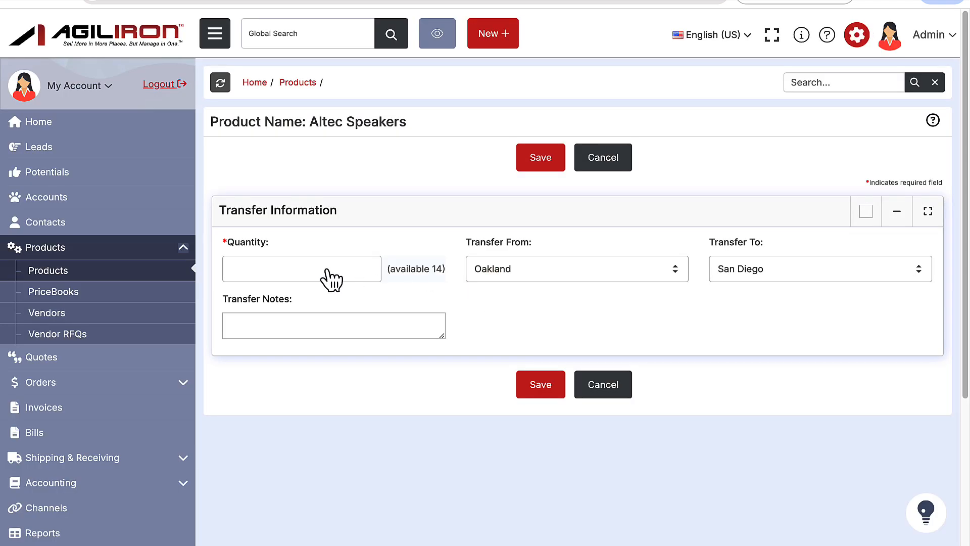
pyautogui.write('1')
pyautogui.click(742, 279)
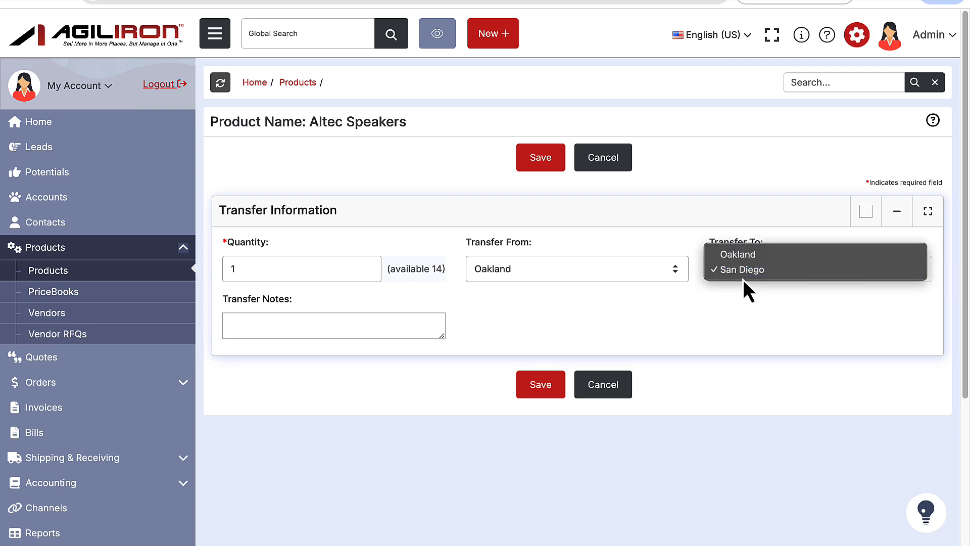
pyautogui.click(617, 310)
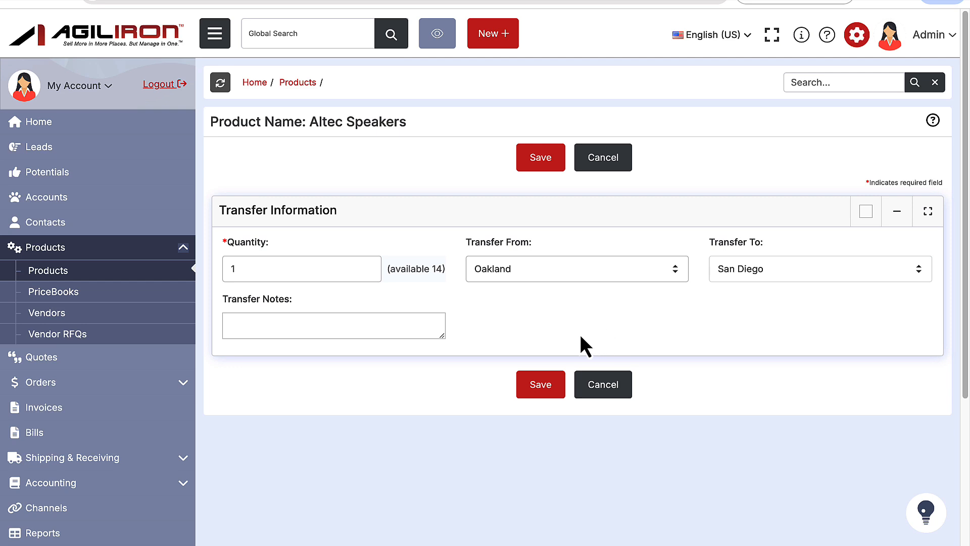
pyautogui.click(531, 387)
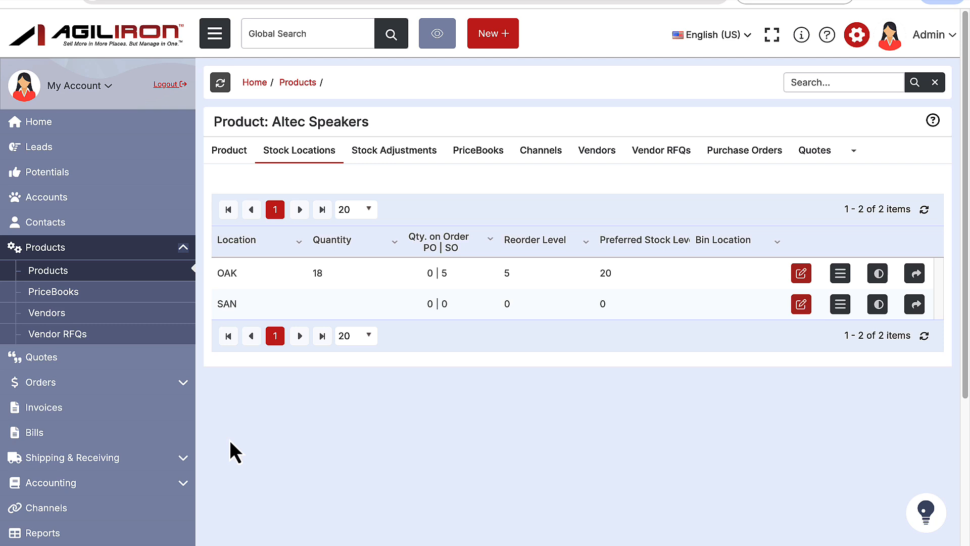
# Mark the OAK to SAN stock transfer order in the shipping list as manually shipped, without downloading packing slips.
pyautogui.click(181, 462)
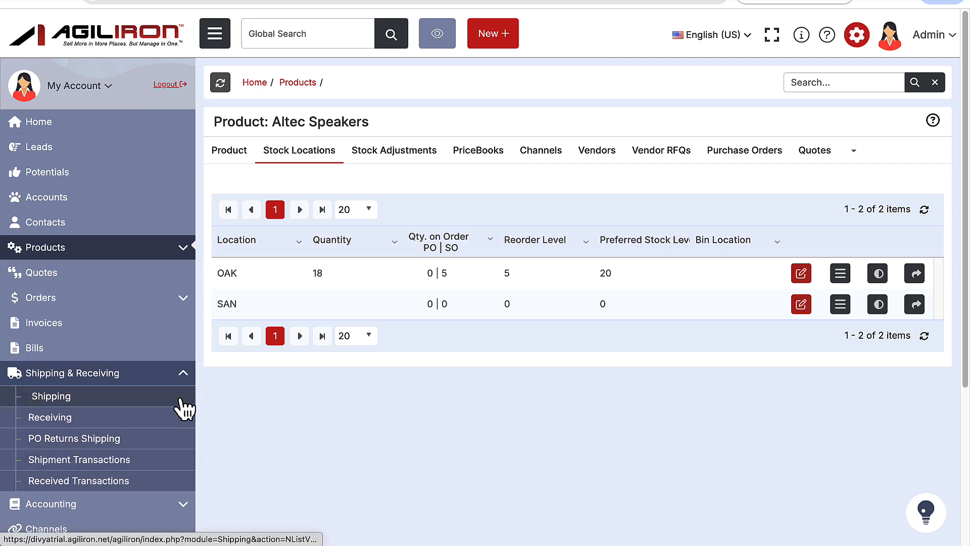
pyautogui.click(184, 408)
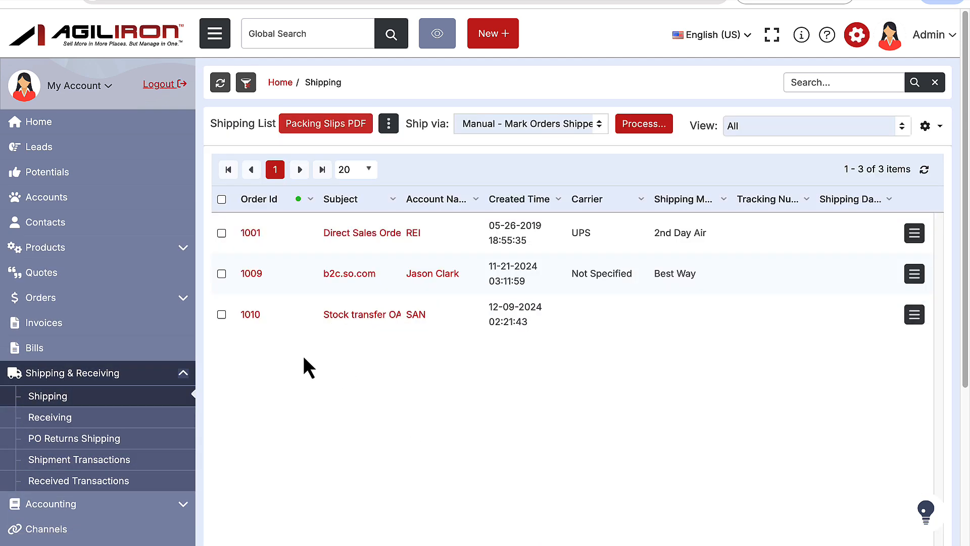
pyautogui.click(221, 314)
pyautogui.click(569, 128)
pyautogui.click(650, 136)
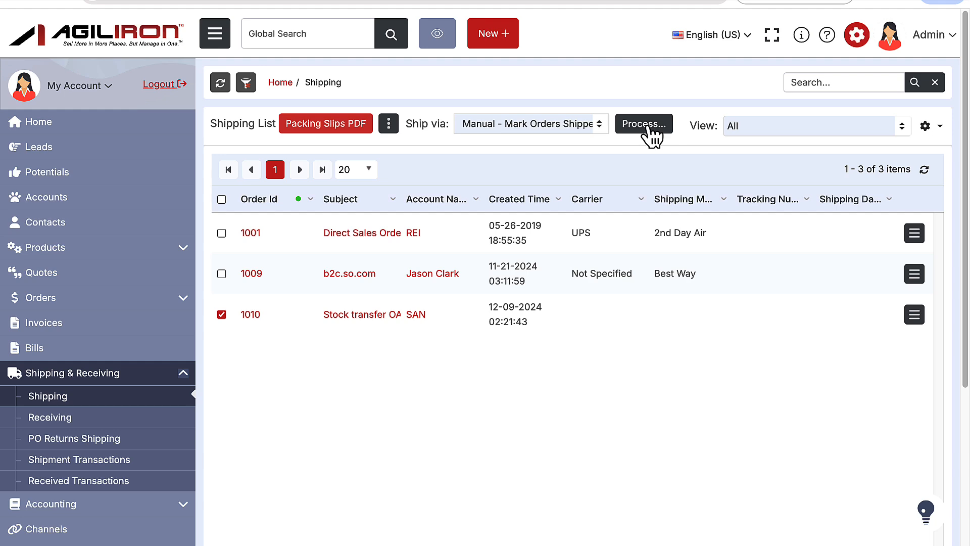
pyautogui.click(648, 128)
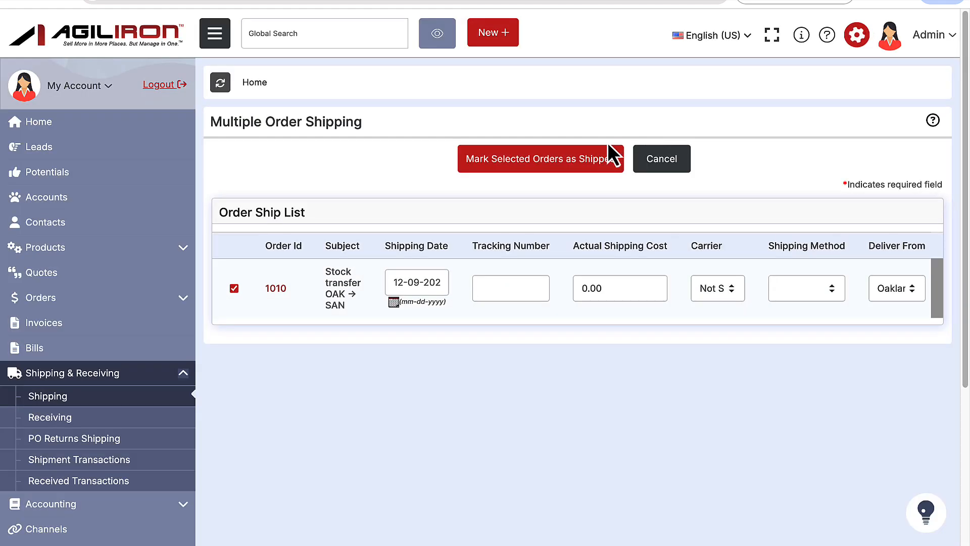
pyautogui.click(579, 169)
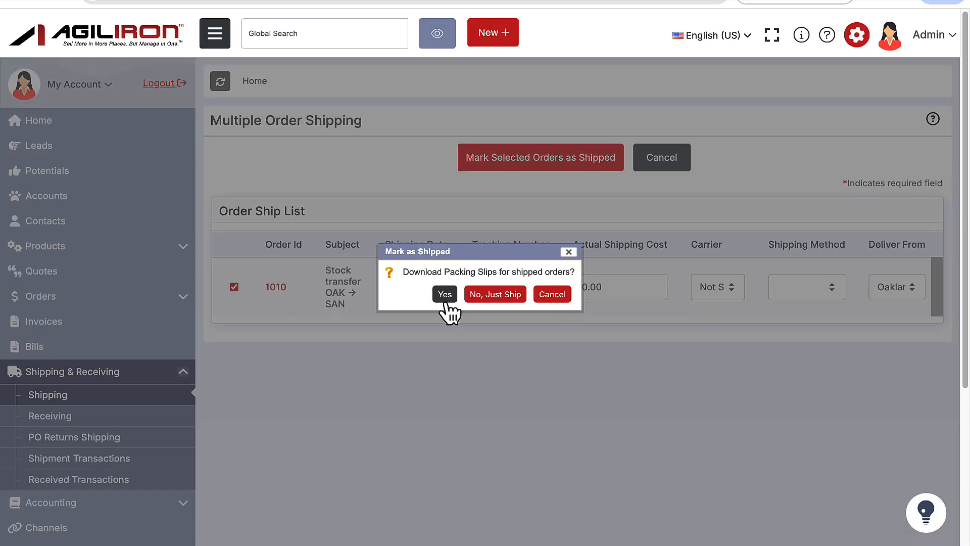
pyautogui.click(473, 296)
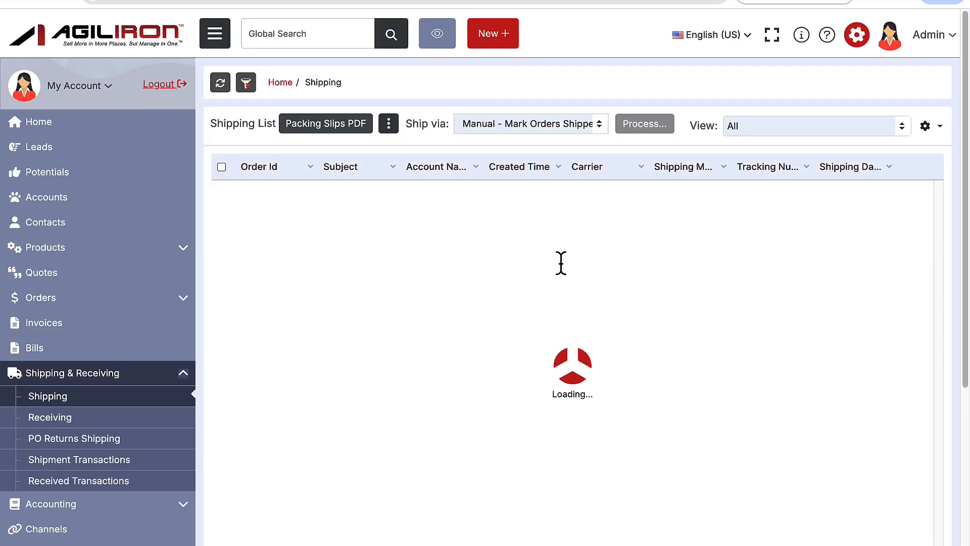
# Mark the OAK to SAN stock transfer order in the receiving list as received.
pyautogui.click(172, 429)
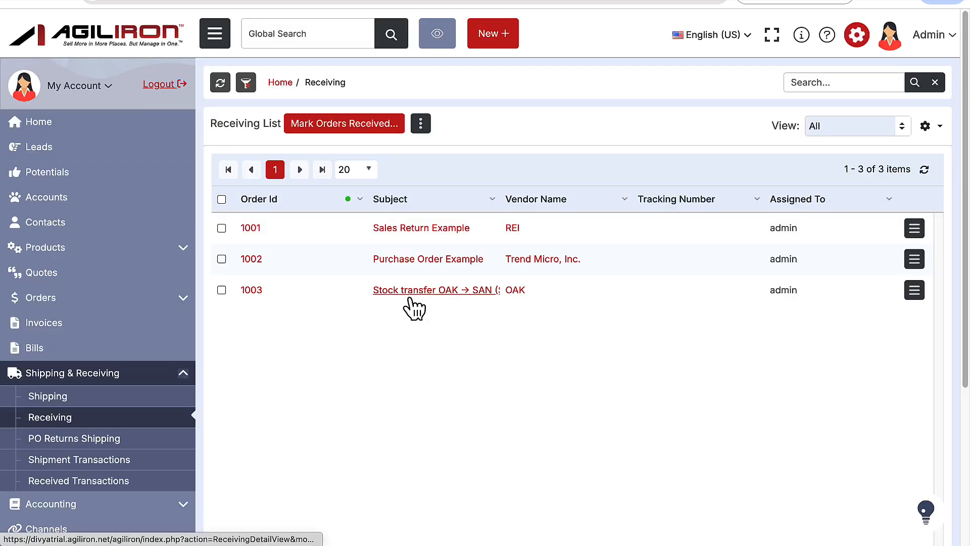
pyautogui.click(221, 290)
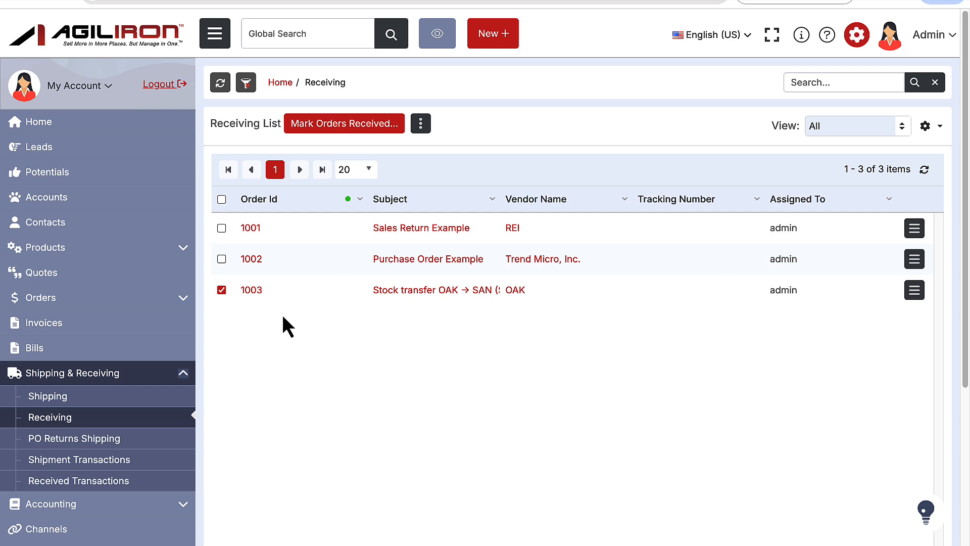
pyautogui.click(379, 129)
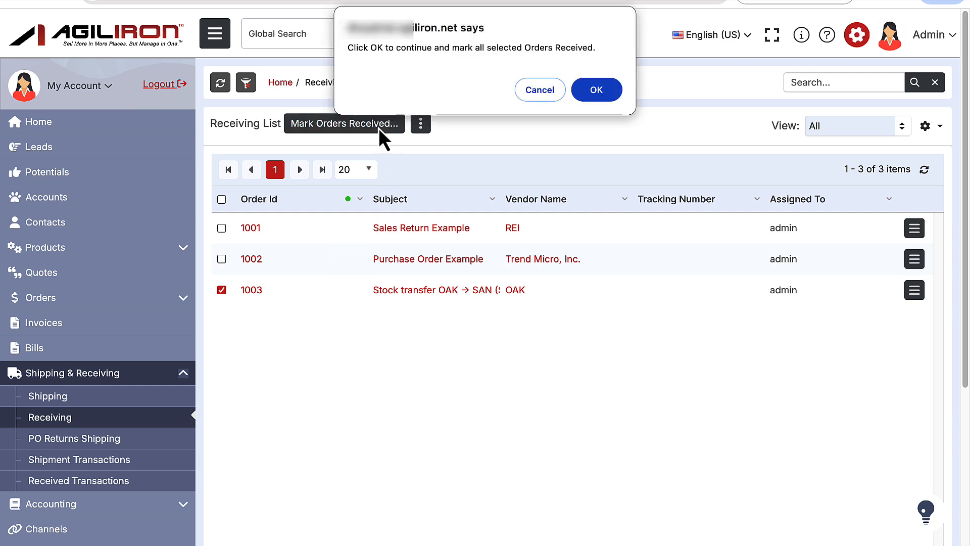
pyautogui.click(596, 91)
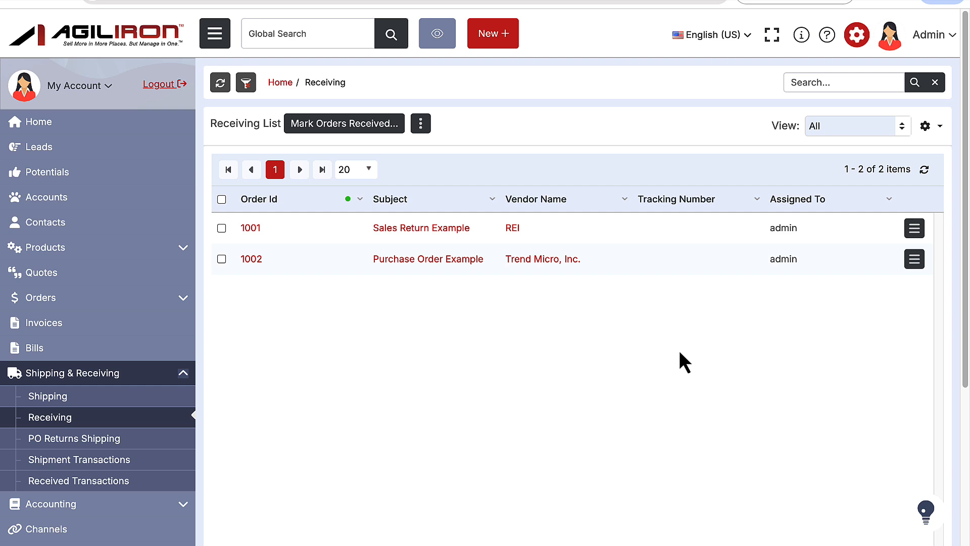
# Open the Plain Front Pants product from the product list and show its matrix items.
pyautogui.click(88, 249)
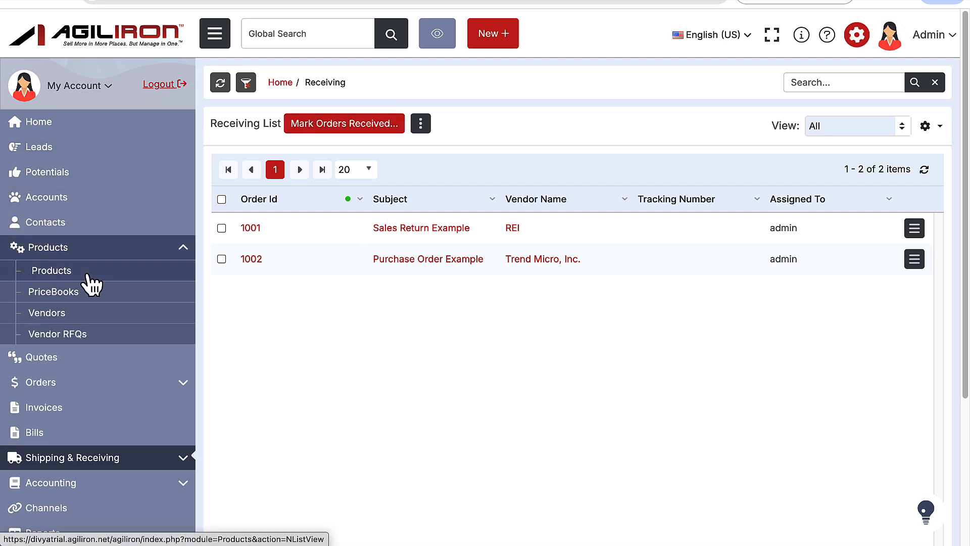
pyautogui.click(88, 273)
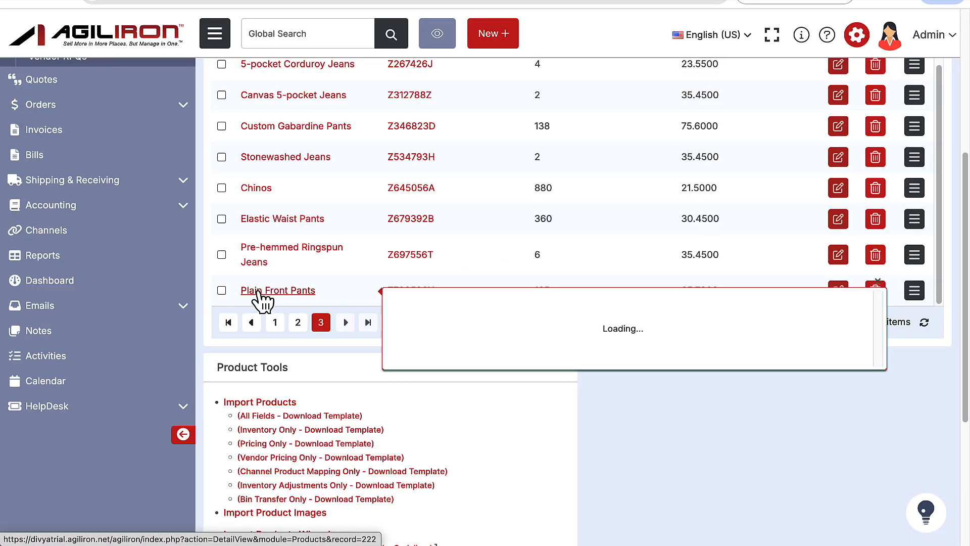
pyautogui.click(259, 292)
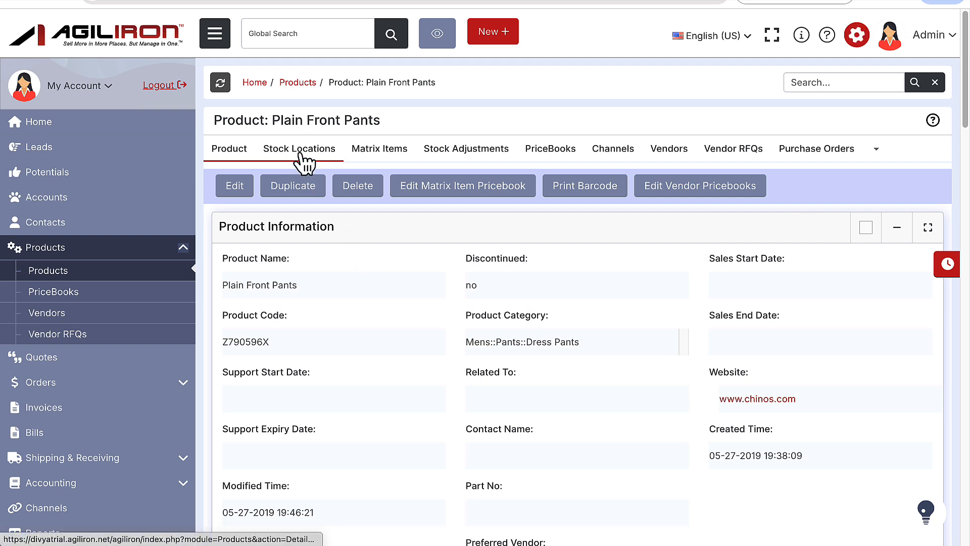
pyautogui.click(374, 151)
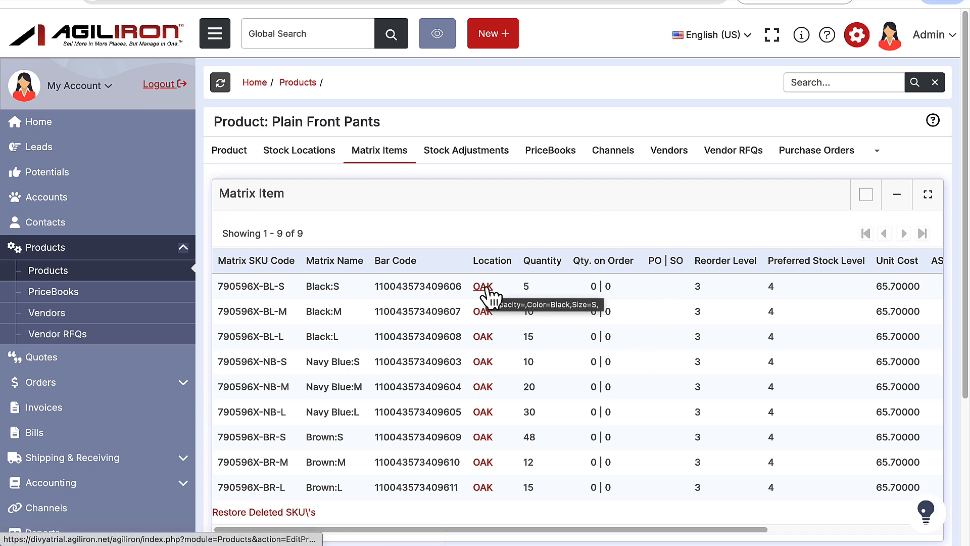
# Set the quantity of the Black:S matrix item at OAK to 1 and save the change.
pyautogui.hscroll(5, 657, 303)
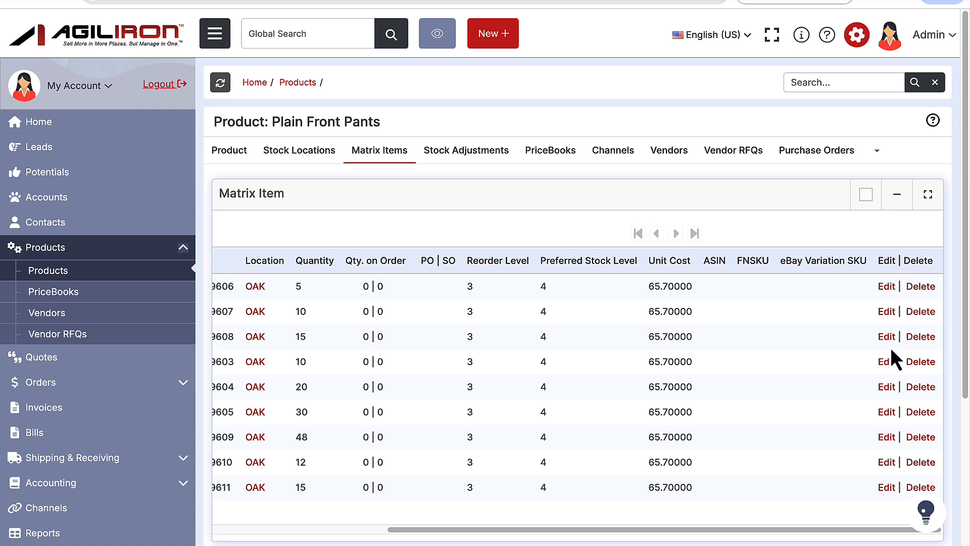
pyautogui.click(887, 287)
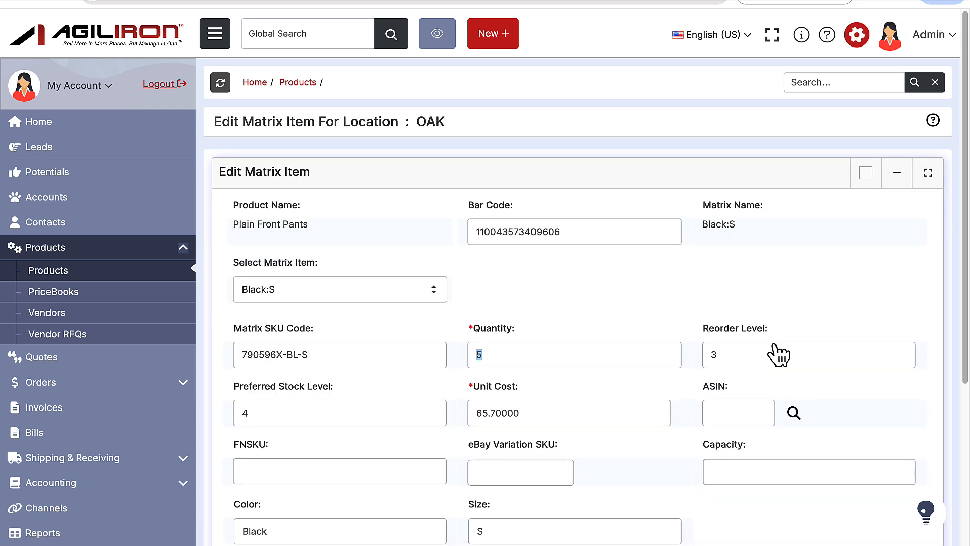
pyautogui.scroll(-4, 611, 324)
pyautogui.write('1')
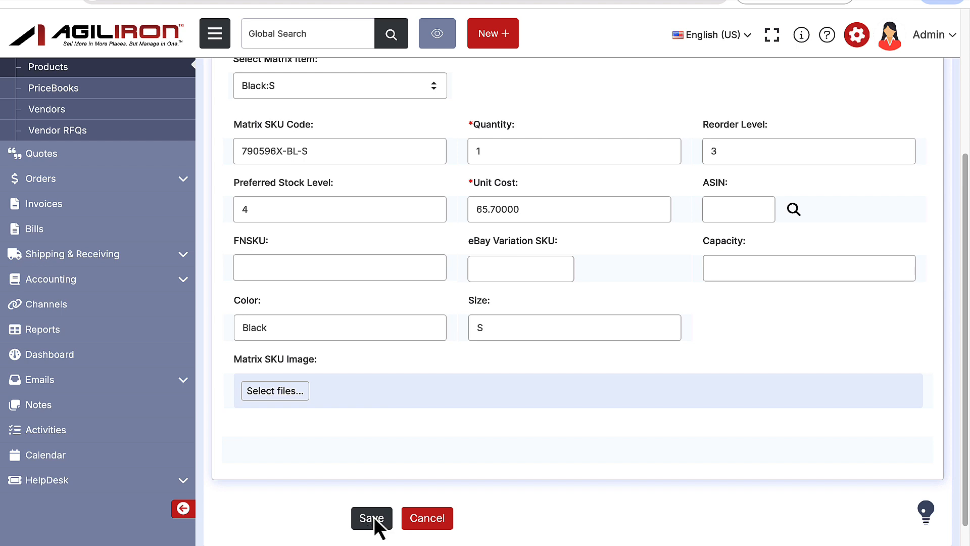
pyautogui.click(371, 518)
pyautogui.click(613, 95)
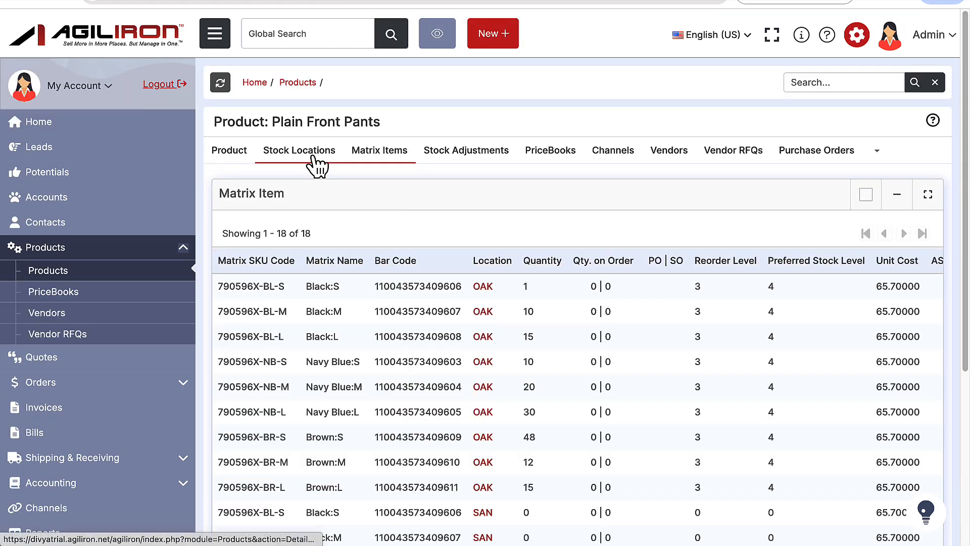
# Open the OAK stock location of Plain Front Pants for editing and select the Navy Blue:S matrix item.
pyautogui.click(312, 156)
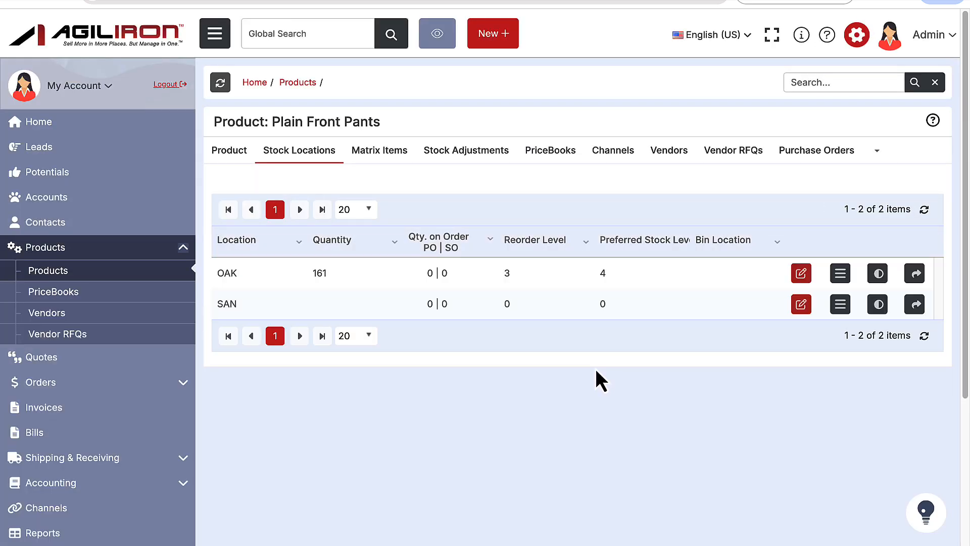
pyautogui.click(840, 275)
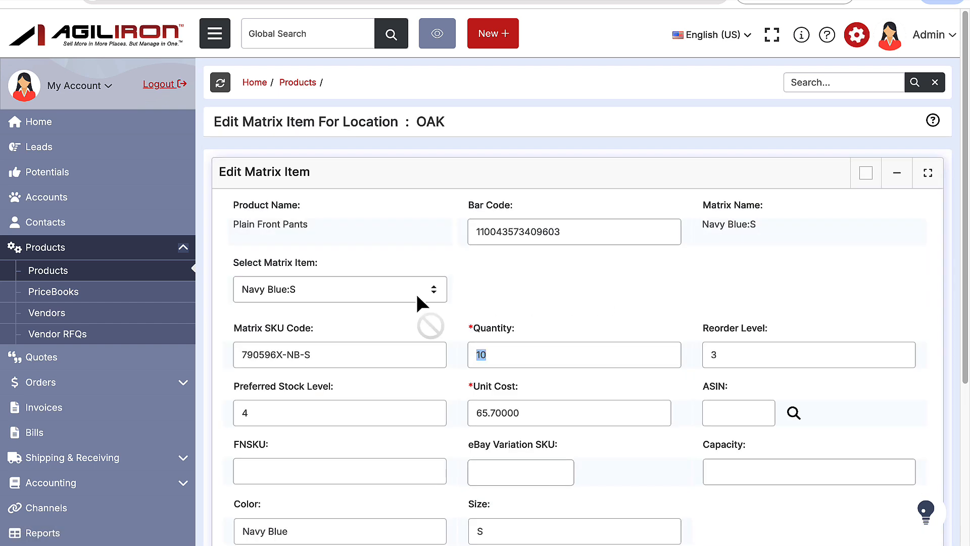
pyautogui.click(564, 298)
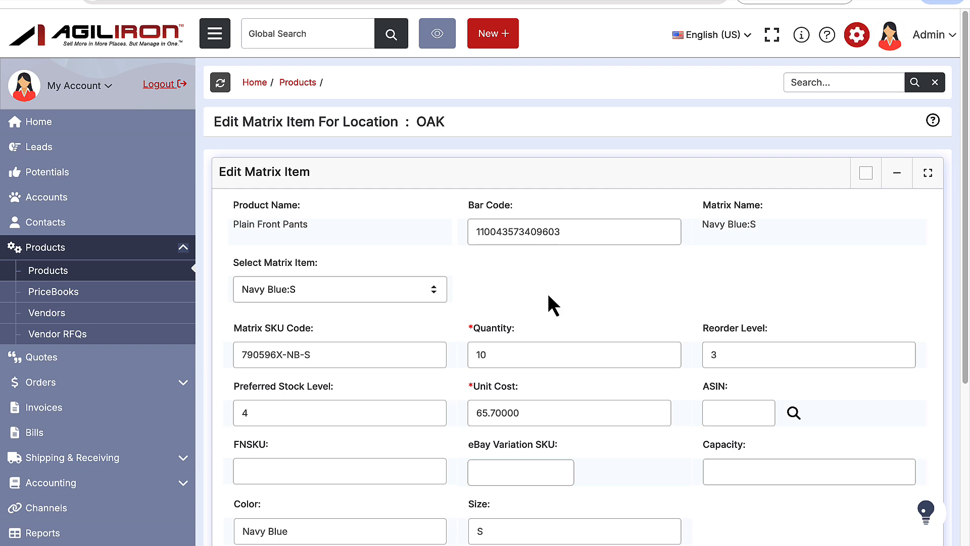
# Save the Navy Blue:S matrix item details of Plain Front Pants for the OAK location.
pyautogui.scroll(-2, 548, 303)
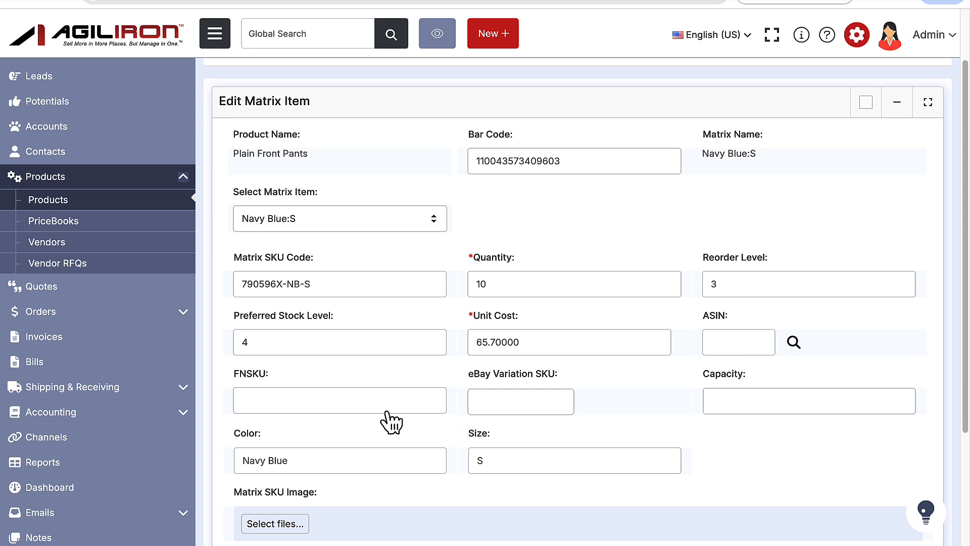
pyautogui.scroll(-3, 374, 497)
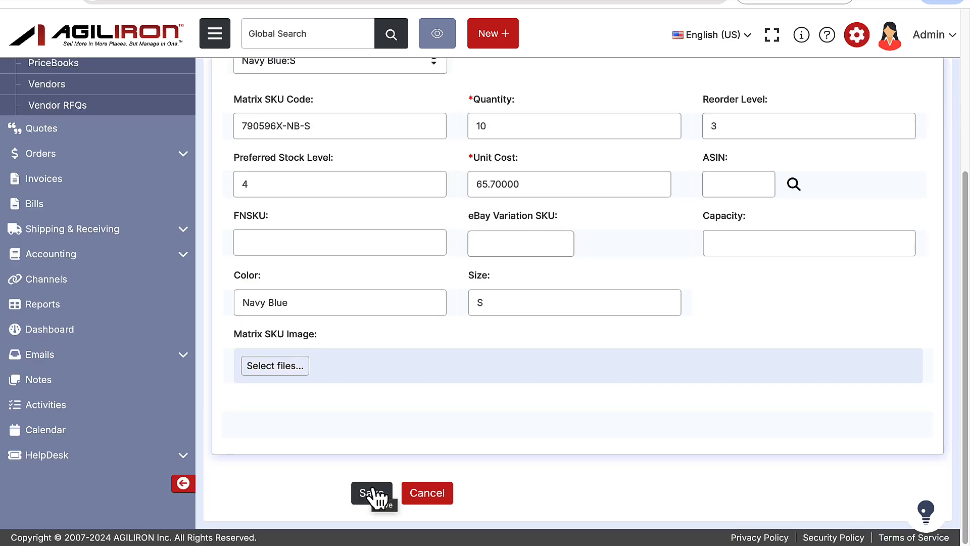
pyautogui.click(373, 494)
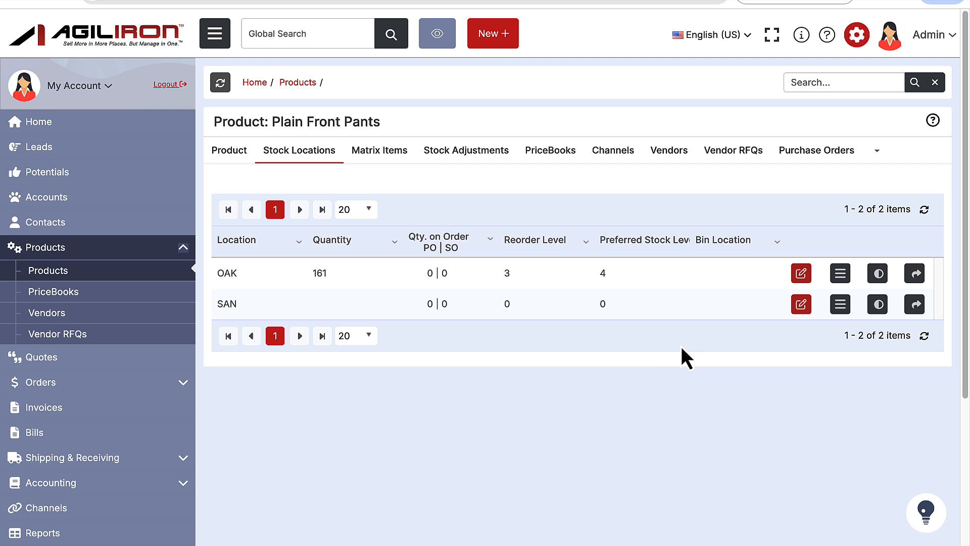
# Record a unit-based OAK stock adjustment of 3 for Plain Front Pants Navy Blue:S with the reason Damage, and confirm it.
pyautogui.click(877, 277)
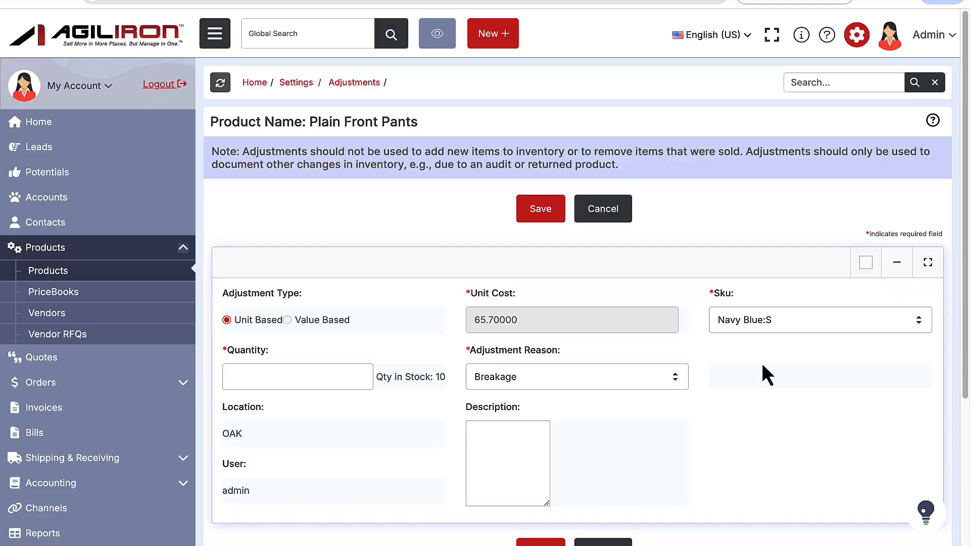
pyautogui.scroll(-3, 762, 368)
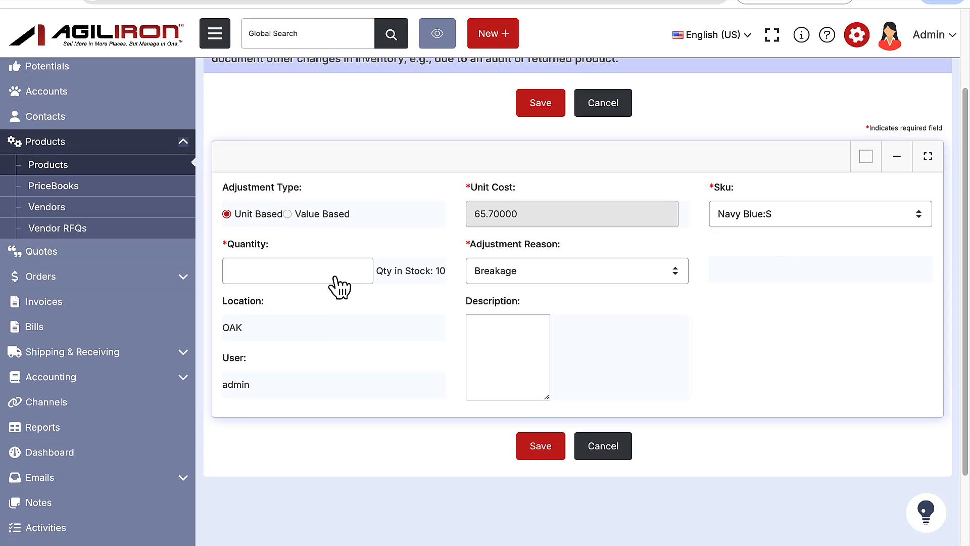
pyautogui.click(335, 273)
pyautogui.write('3')
pyautogui.click(621, 282)
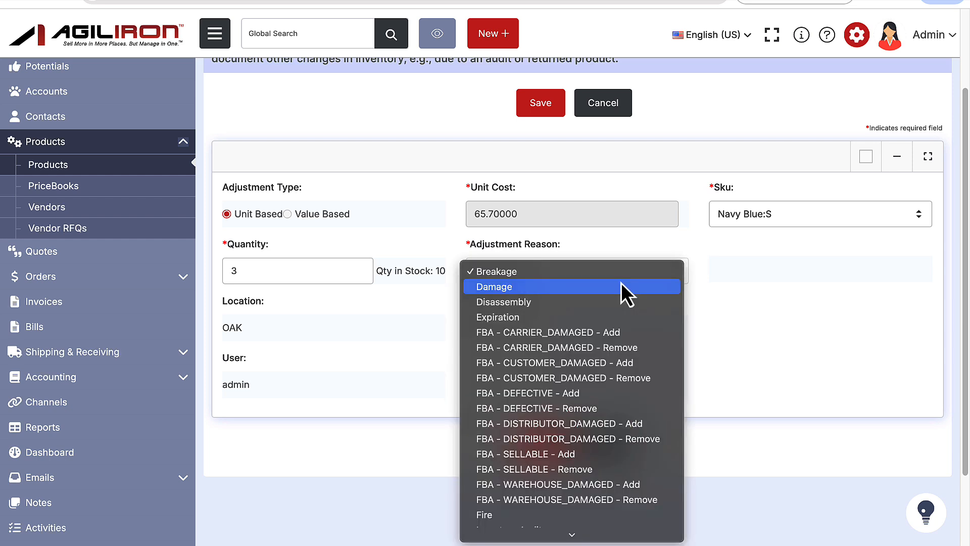
pyautogui.click(601, 287)
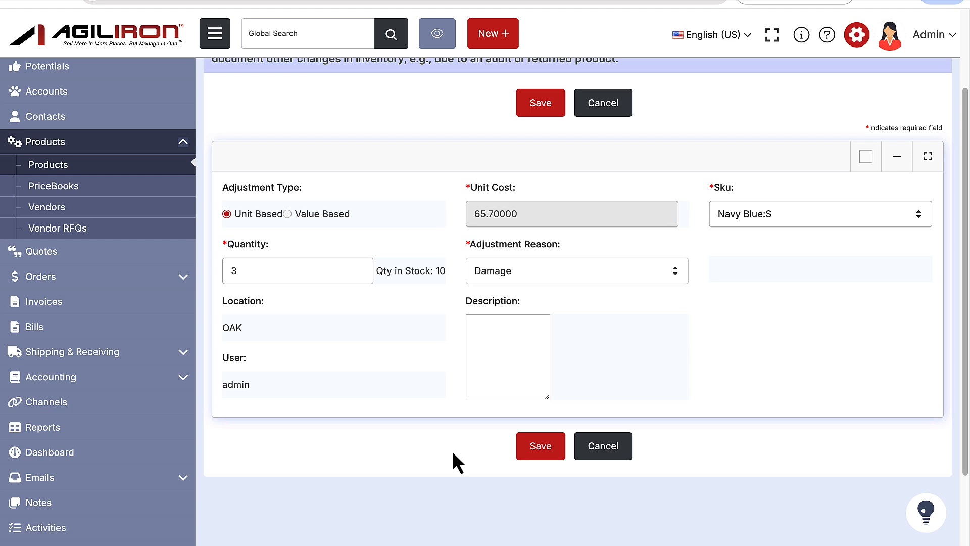
pyautogui.click(802, 222)
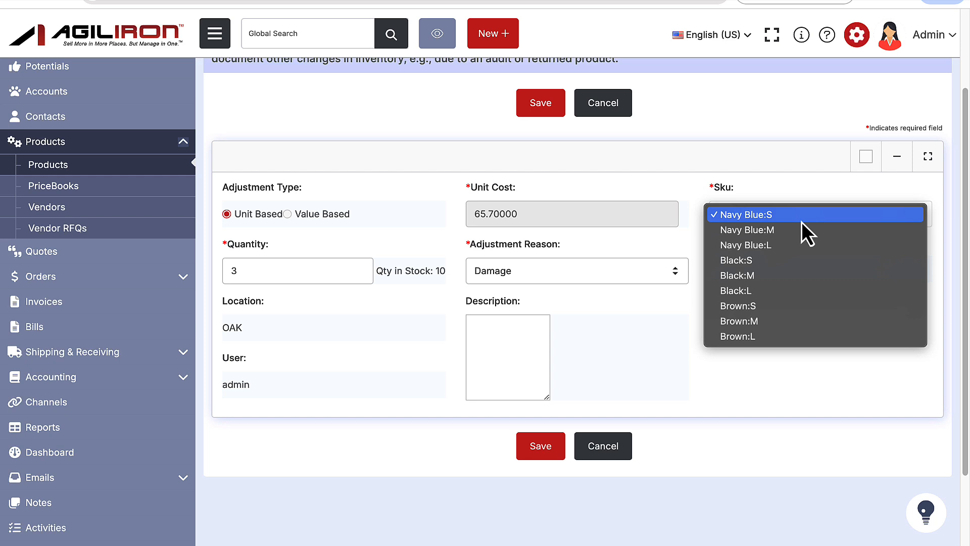
pyautogui.click(801, 221)
pyautogui.click(548, 462)
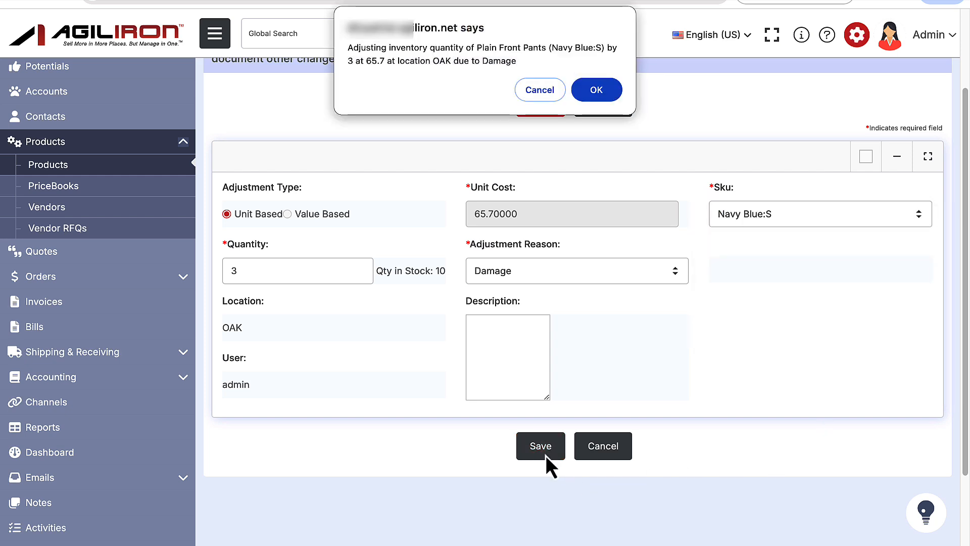
pyautogui.click(600, 90)
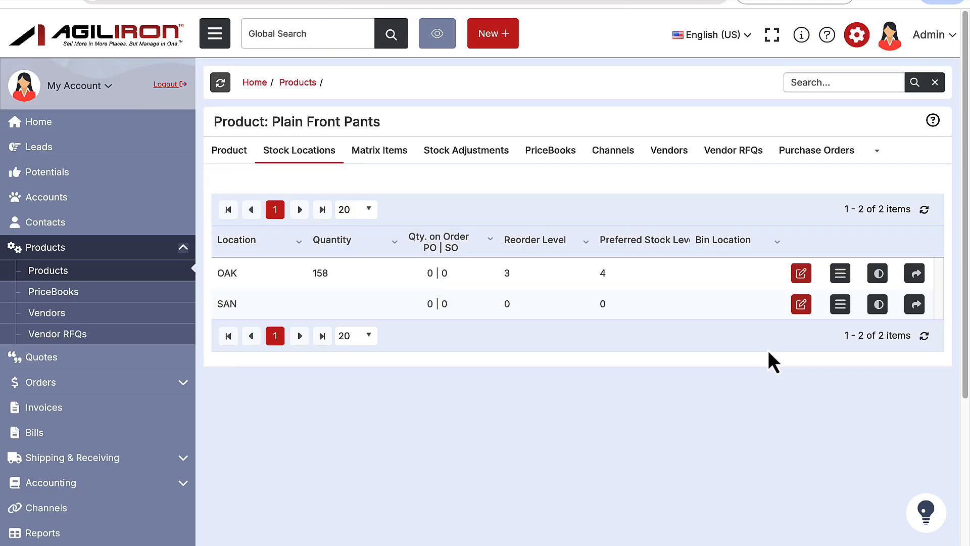
# Transfer 1 unit of a Plain Front Pants matrix item from Oakland to San Diego and save the transfer.
pyautogui.click(915, 274)
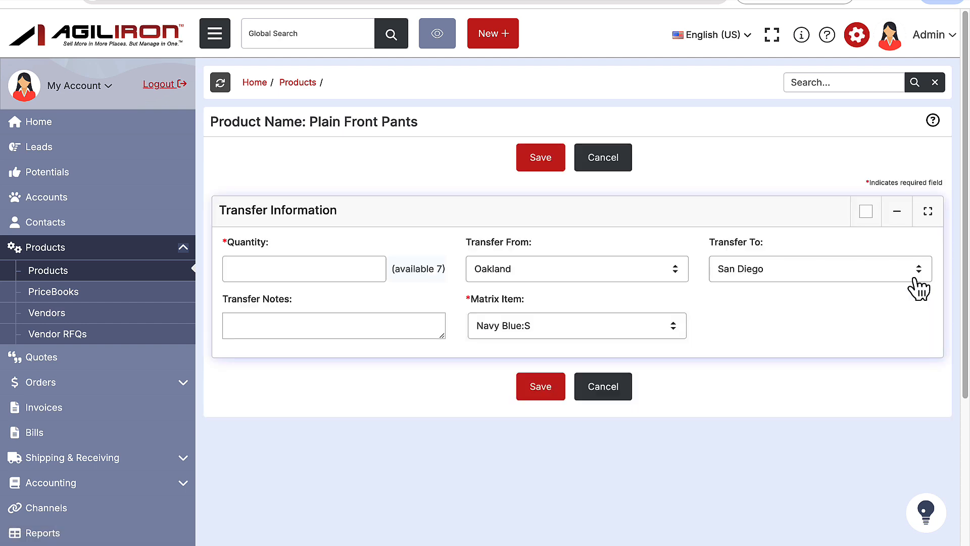
pyautogui.click(359, 275)
pyautogui.write('1')
pyautogui.click(674, 329)
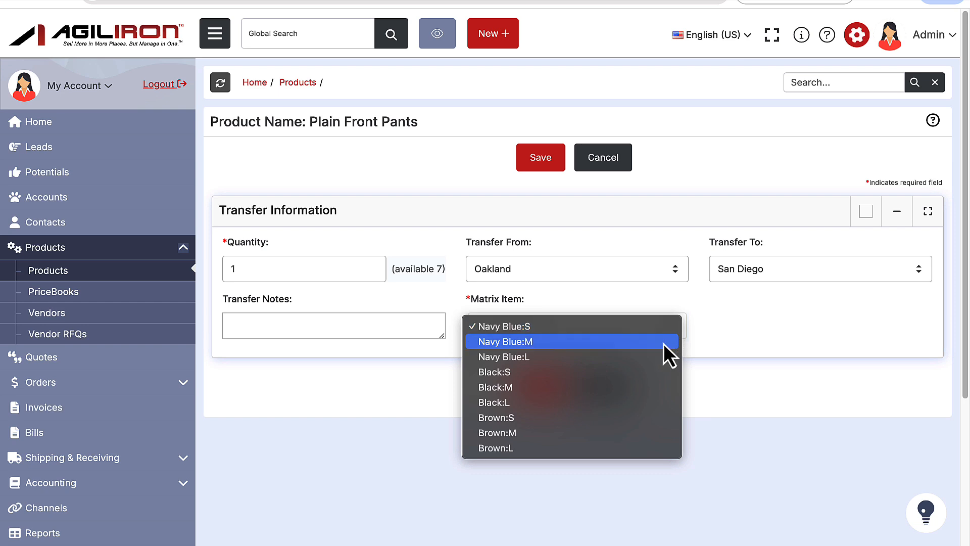
pyautogui.click(663, 342)
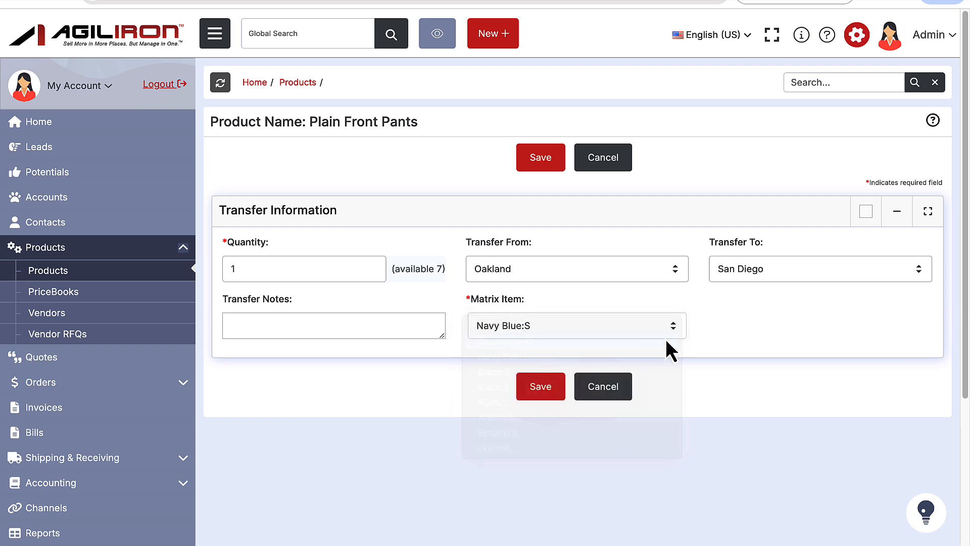
pyautogui.click(541, 388)
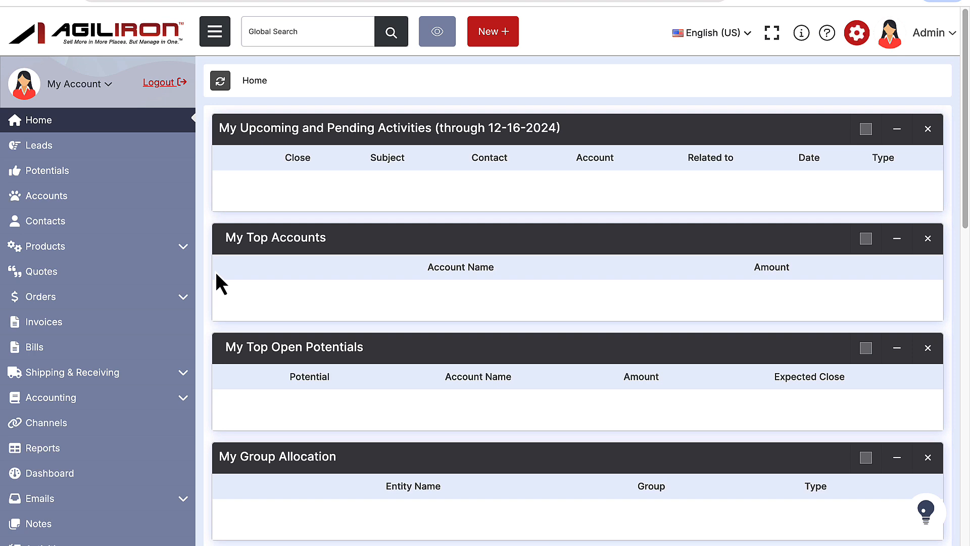
# Open the AMD Athlon 64 product from the product list and show its stock locations.
pyautogui.click(184, 246)
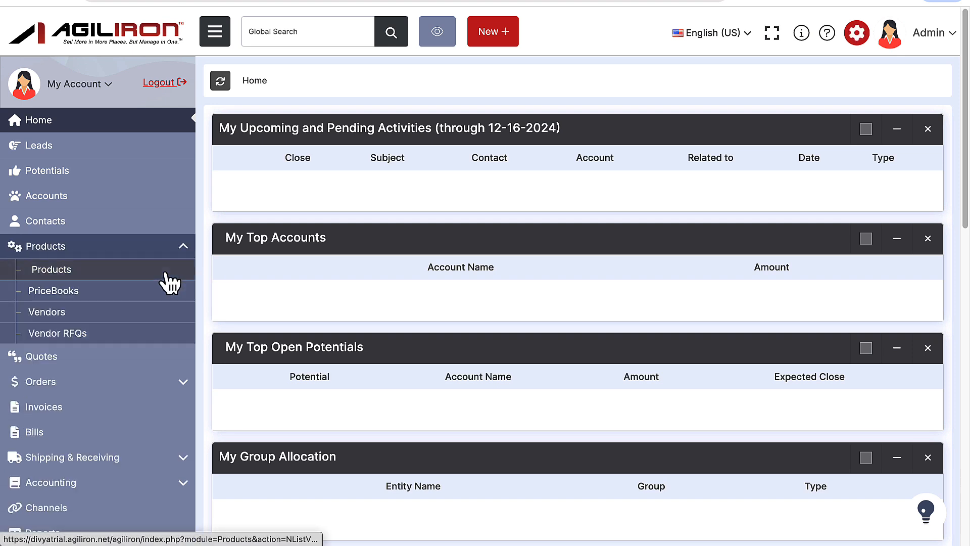
pyautogui.click(167, 271)
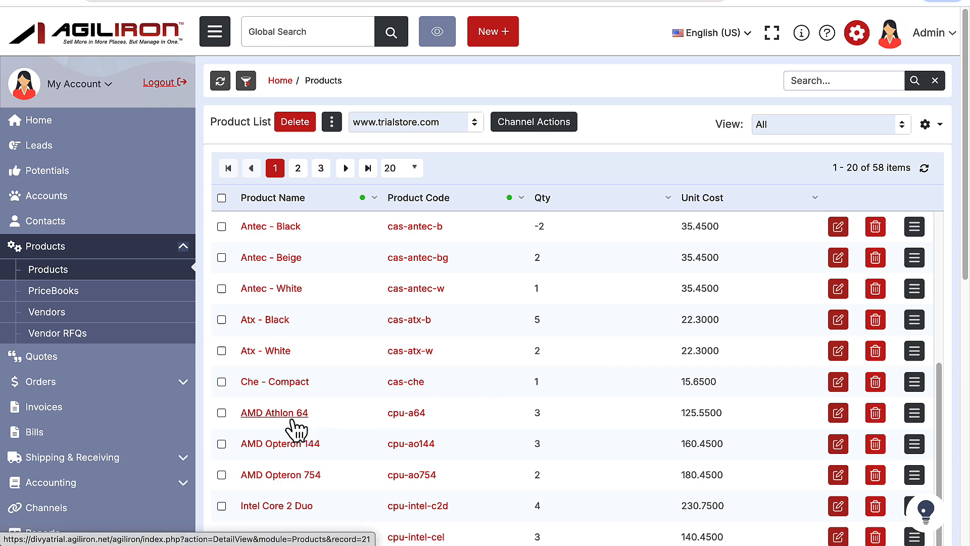
pyautogui.click(293, 419)
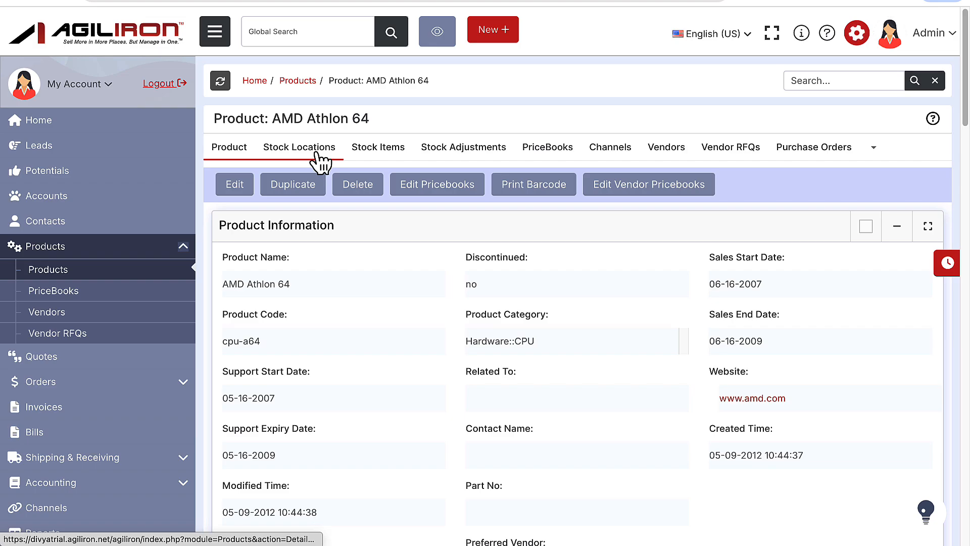
pyautogui.click(317, 160)
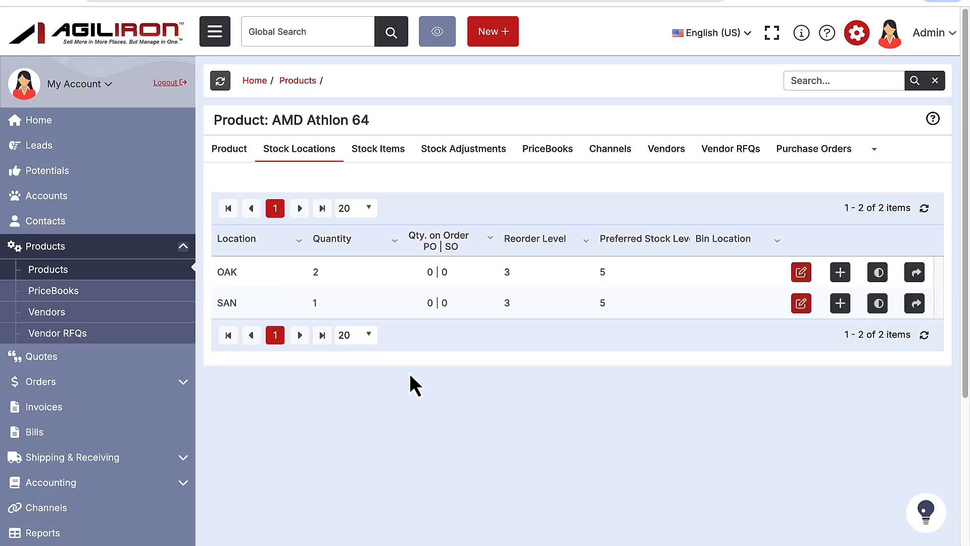
# Add a stock item with serial number 12345 to AMD Athlon 64 at the Oakland location and save it.
pyautogui.click(840, 273)
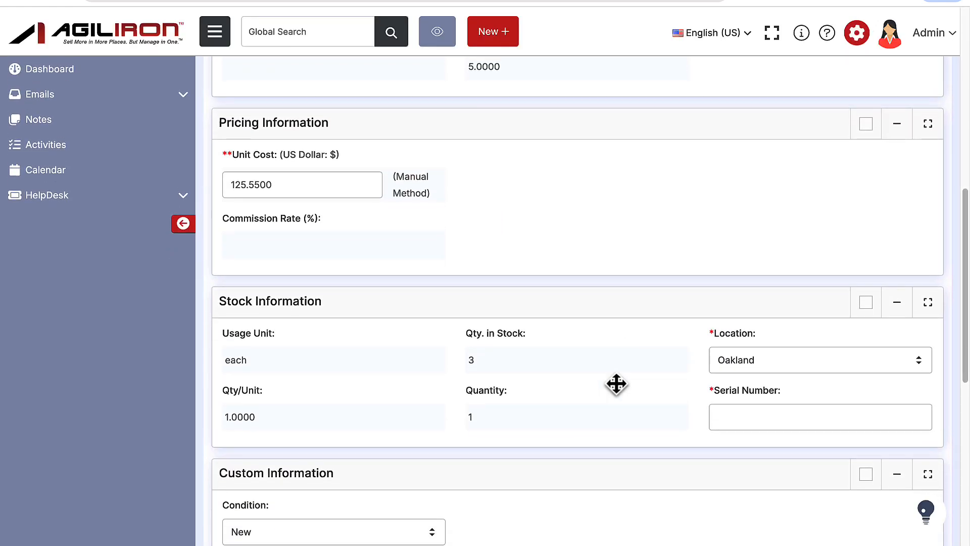
pyautogui.click(724, 393)
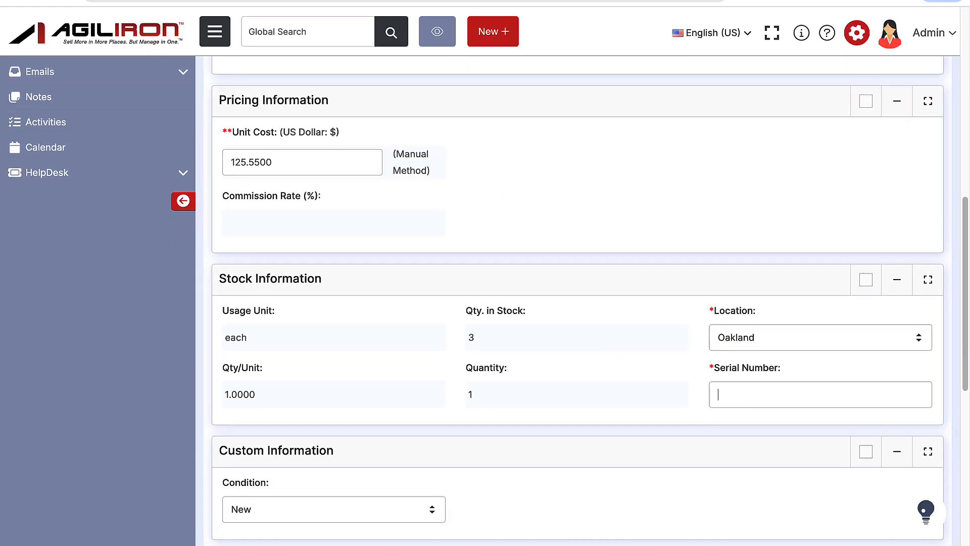
pyautogui.write('12345')
pyautogui.scroll(-2, 703, 448)
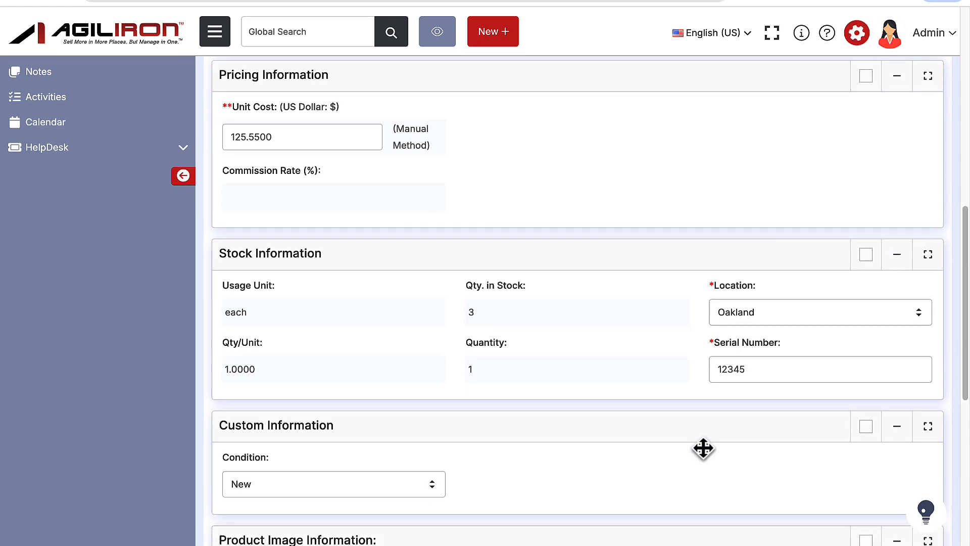
pyautogui.scroll(-7, 703, 450)
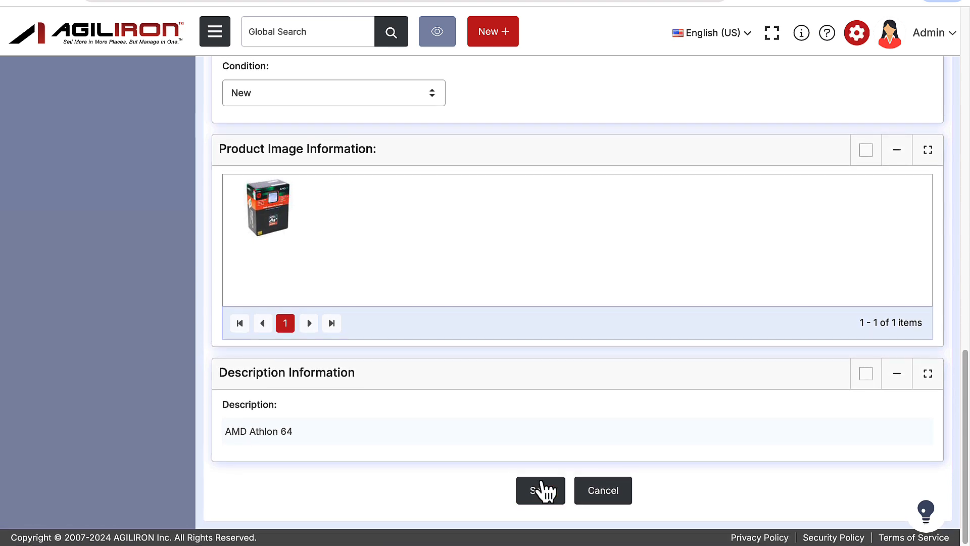
pyautogui.click(540, 486)
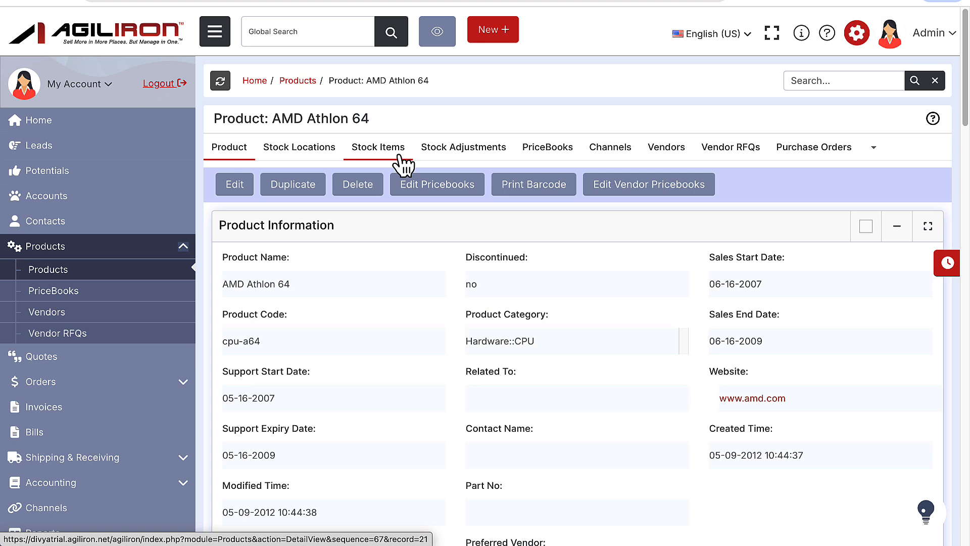
# Show the stock items of AMD Athlon 64 and open the transfer form for its OAK stock.
pyautogui.click(399, 157)
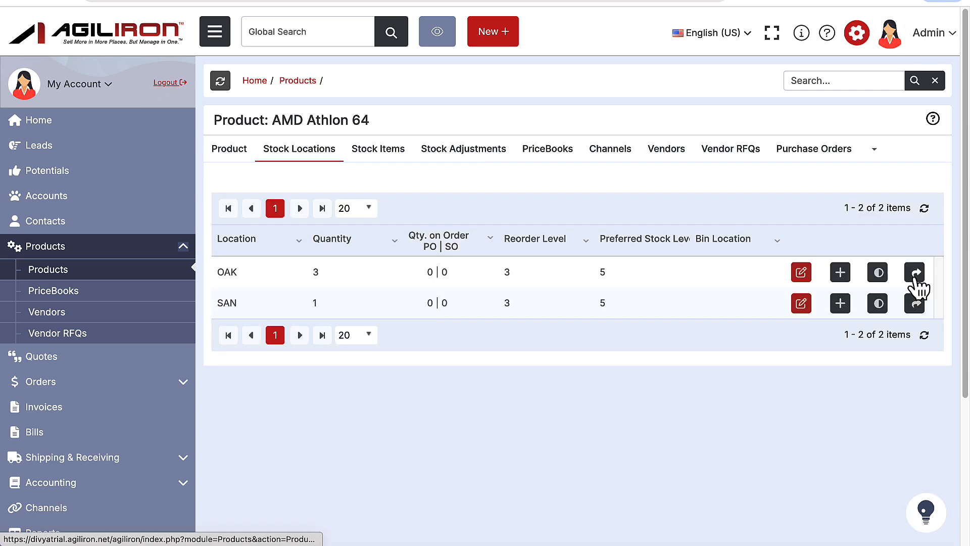
pyautogui.click(915, 272)
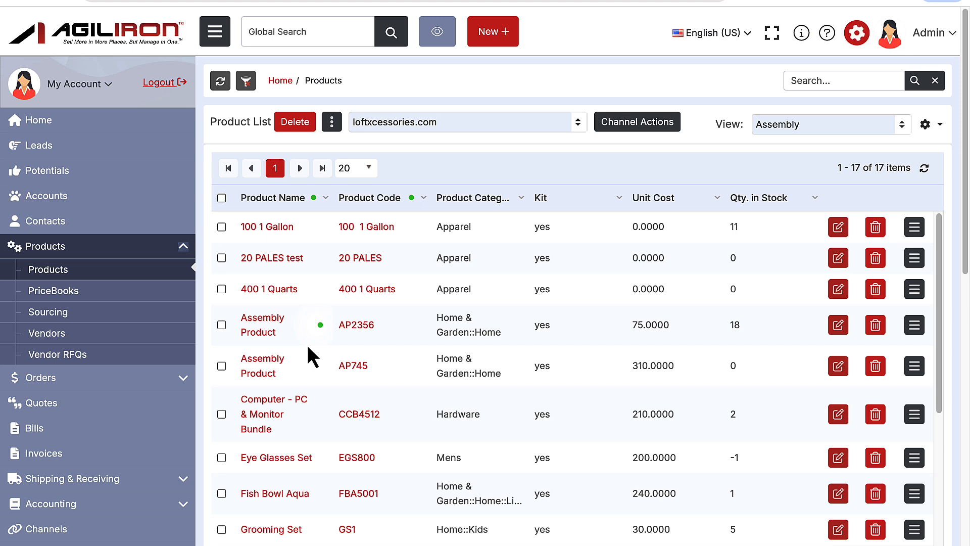
# Open Assembly Product AP2356 from the Assembly list and try to set its TOR stock quantity to 19.
pyautogui.click(265, 336)
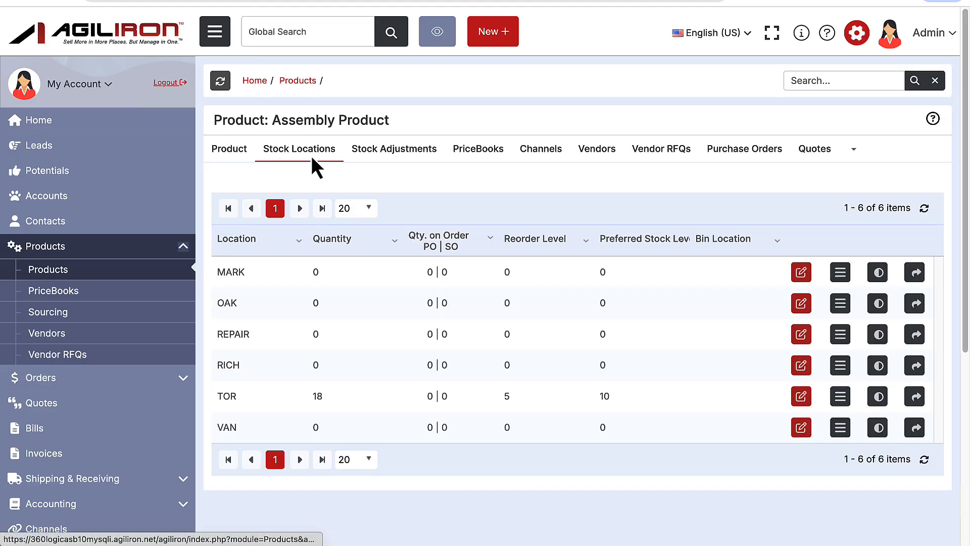
pyautogui.click(840, 397)
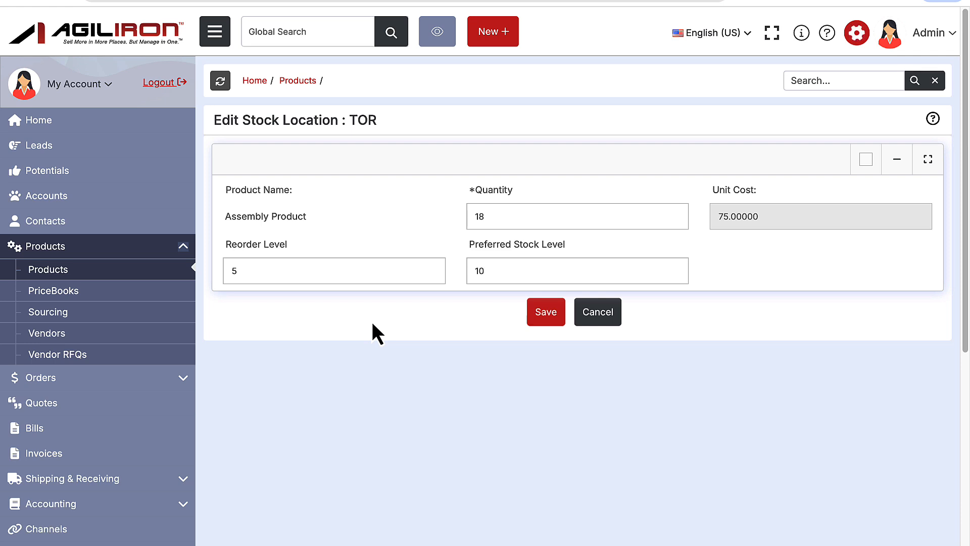
pyautogui.click(486, 217)
pyautogui.press('BackSpace')
pyautogui.write('9')
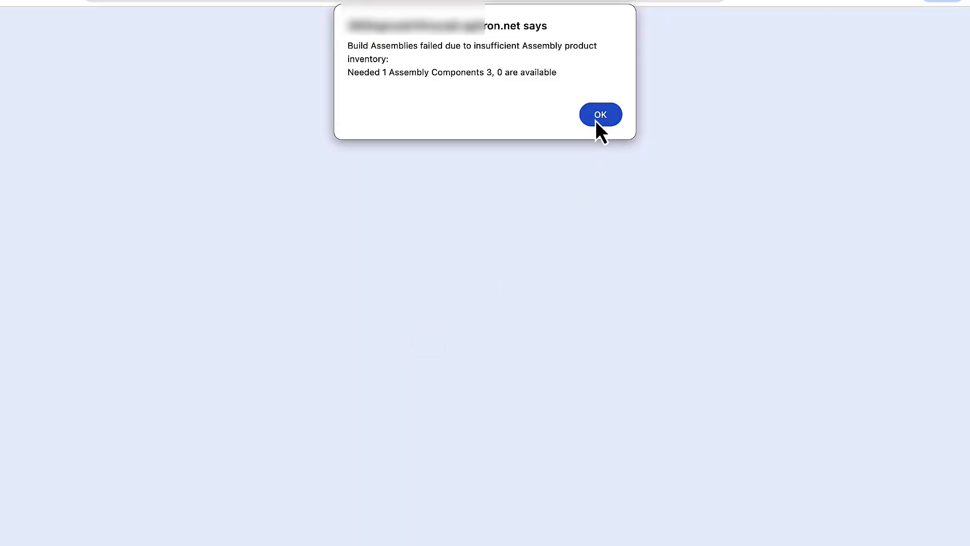
pyautogui.click(600, 115)
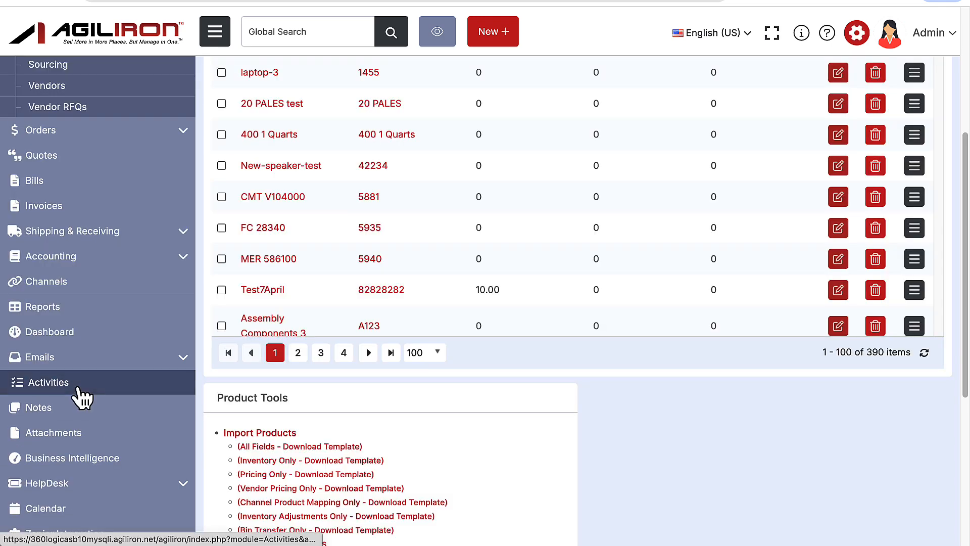
# Open the Assembly Product build order in the activities list and examine its component breakdown.
pyautogui.click(77, 388)
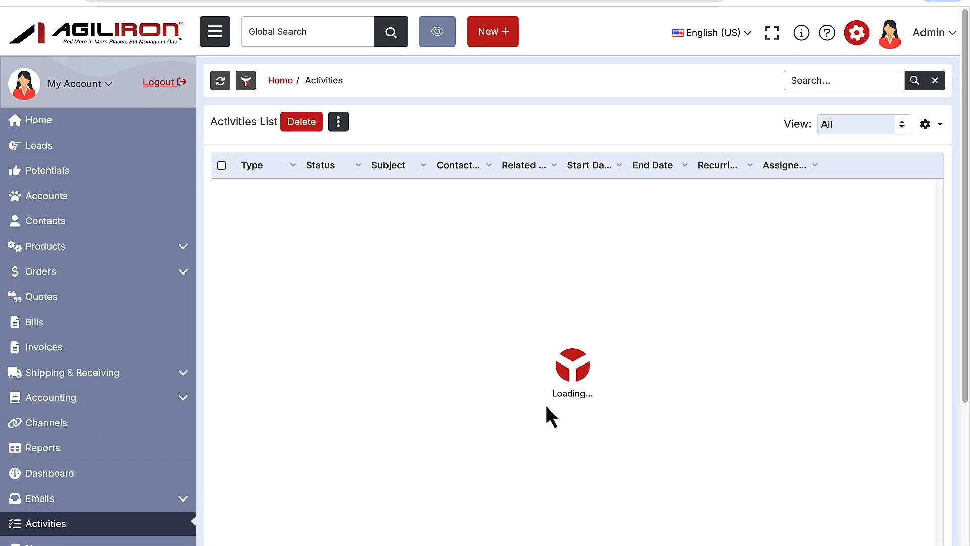
pyautogui.scroll(-5, 454, 404)
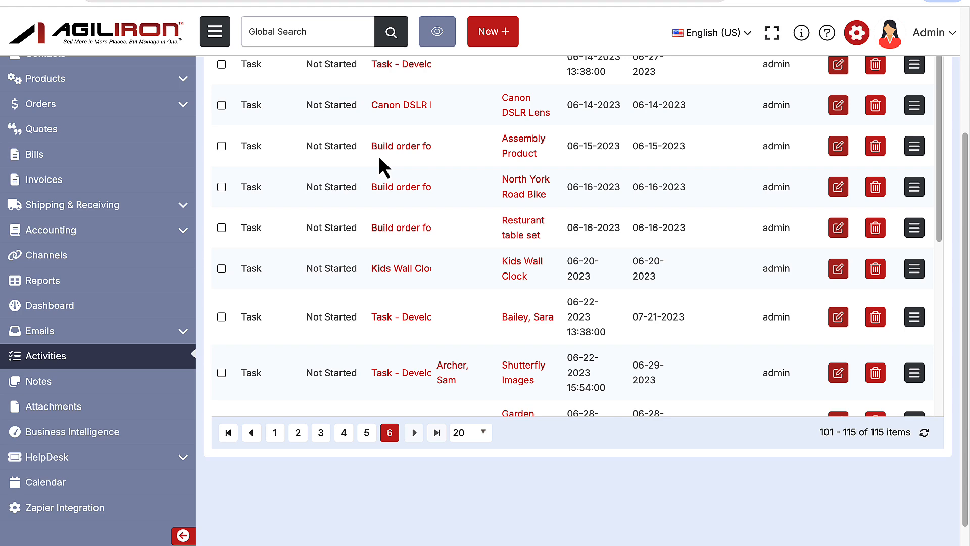
pyautogui.click(380, 157)
pyautogui.scroll(-5, 636, 377)
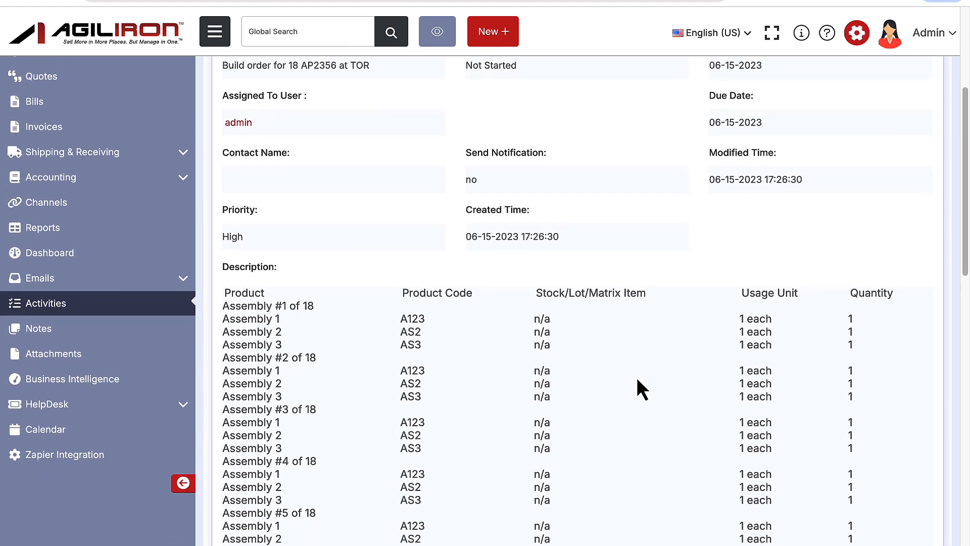
pyautogui.scroll(-2, 636, 377)
pyautogui.scroll(-2, 637, 380)
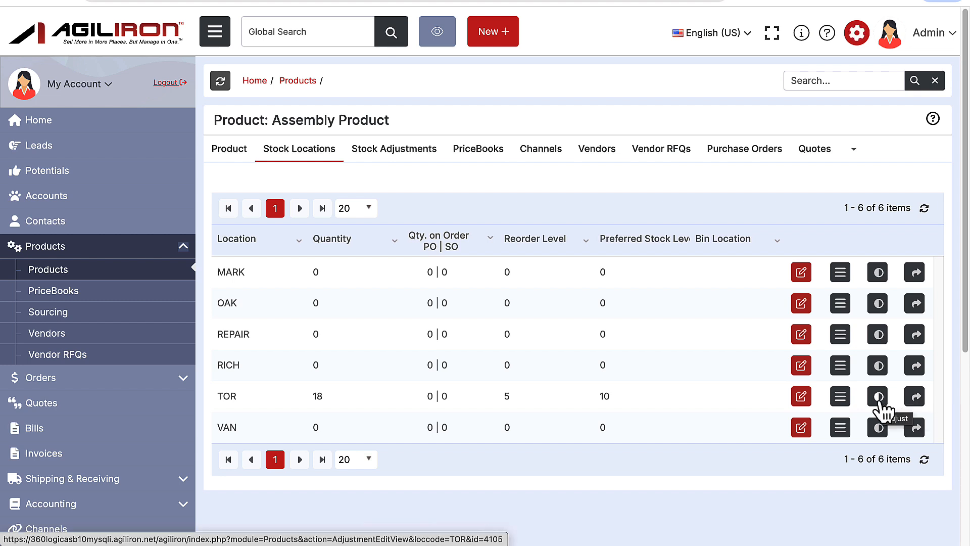
# Open the stock adjustment form for the Assembly Product's TOR location and view its fields.
pyautogui.click(918, 399)
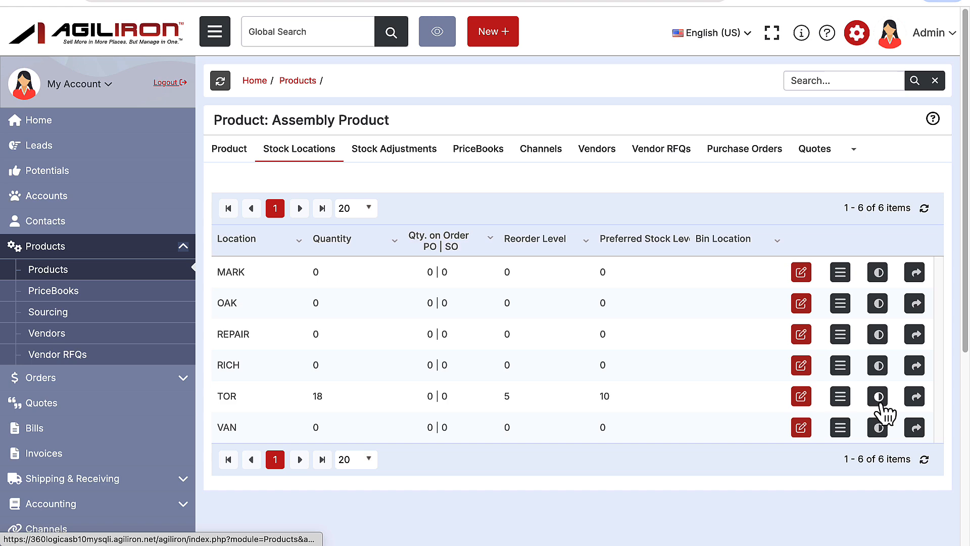
pyautogui.click(883, 407)
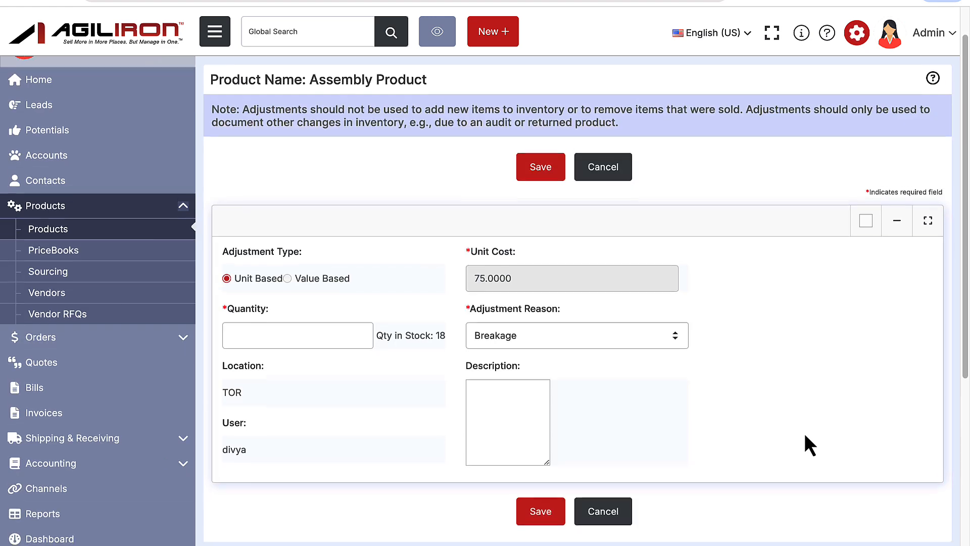
pyautogui.scroll(-1, 804, 432)
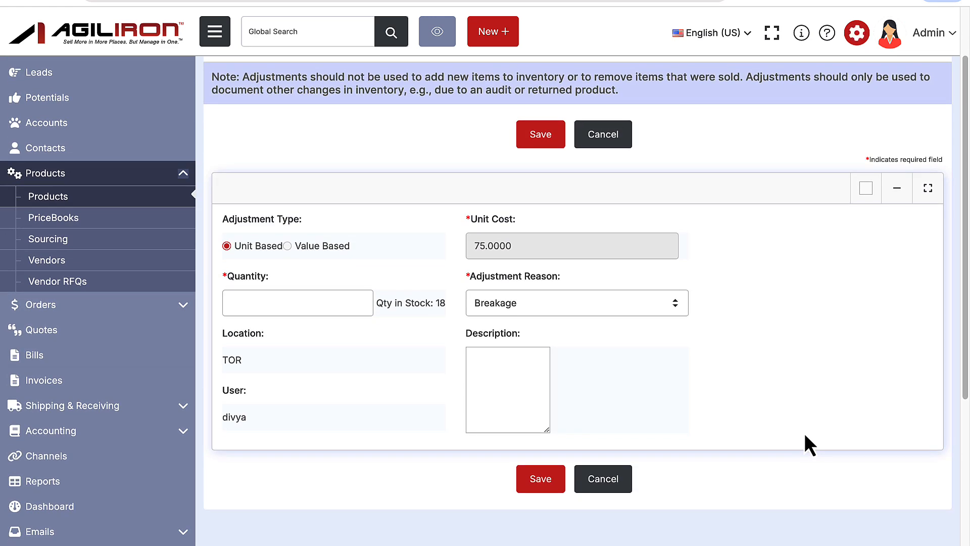
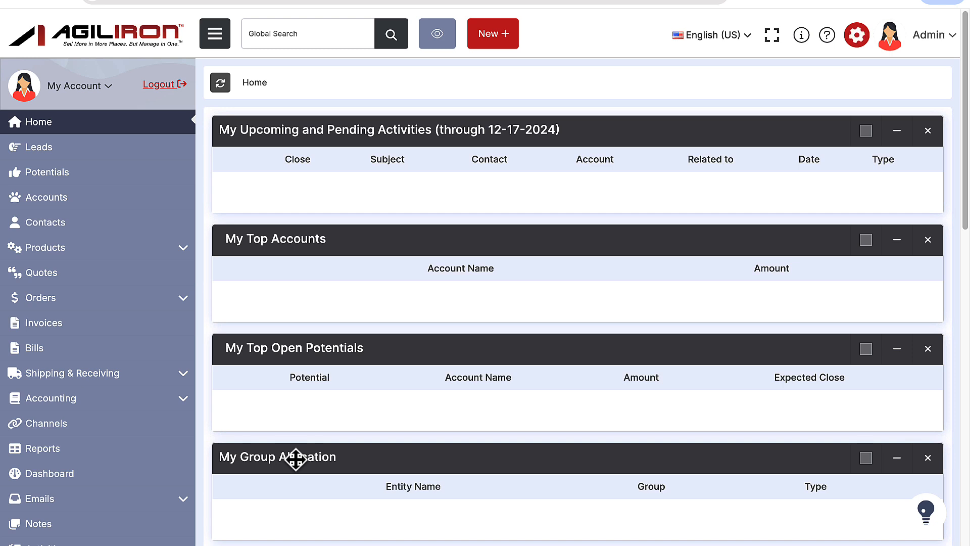
# Open DDR2 Memory from the product list and show its stock locations.
pyautogui.click(167, 247)
pyautogui.click(159, 279)
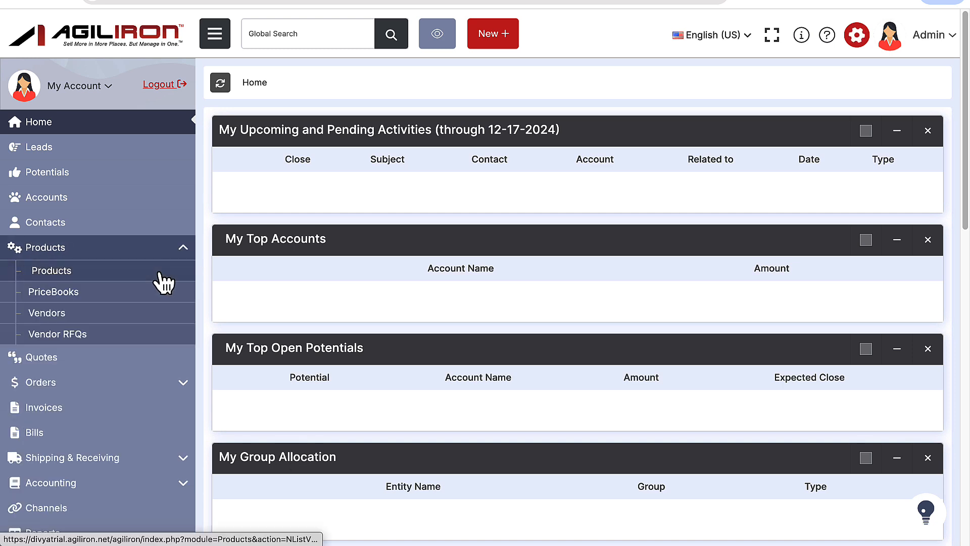
pyautogui.scroll(-15, 351, 335)
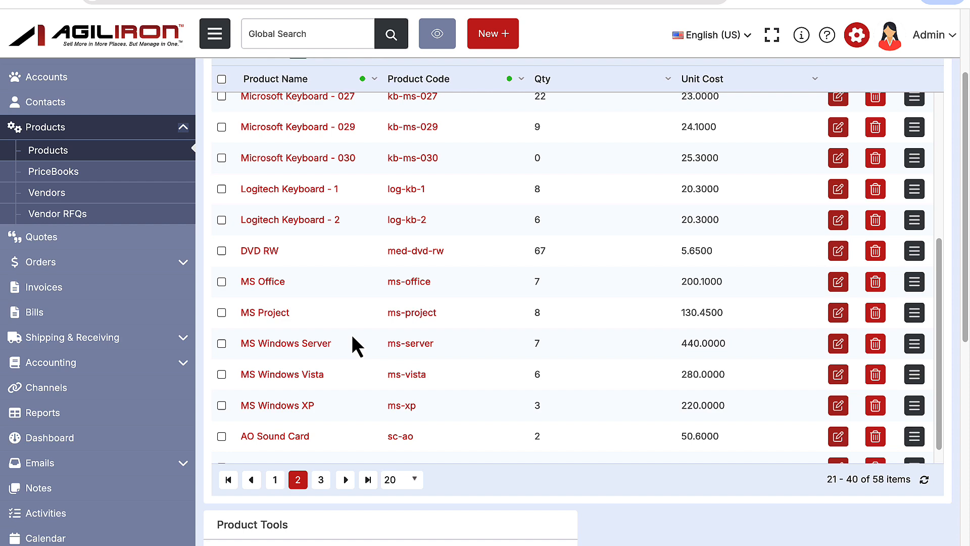
pyautogui.scroll(3, 351, 334)
pyautogui.scroll(5, 352, 337)
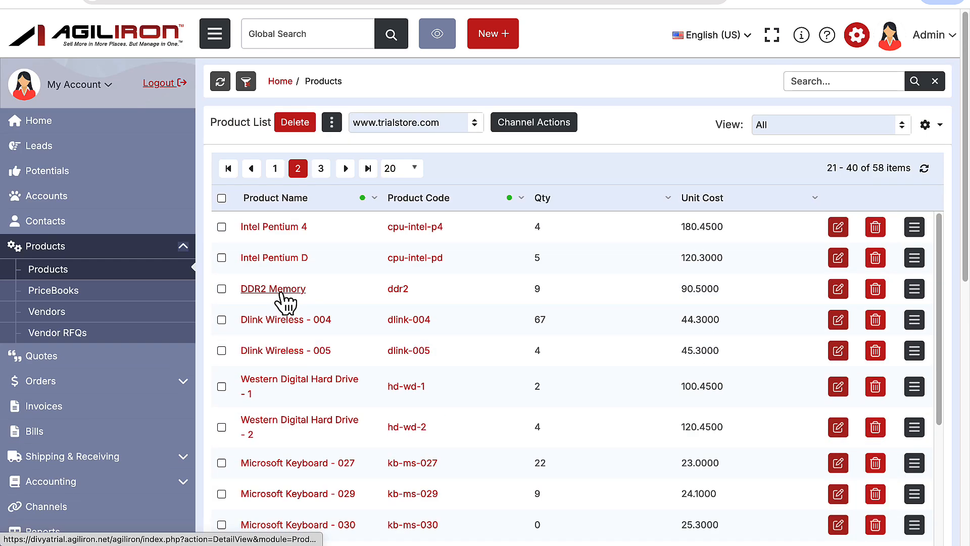
pyautogui.click(279, 293)
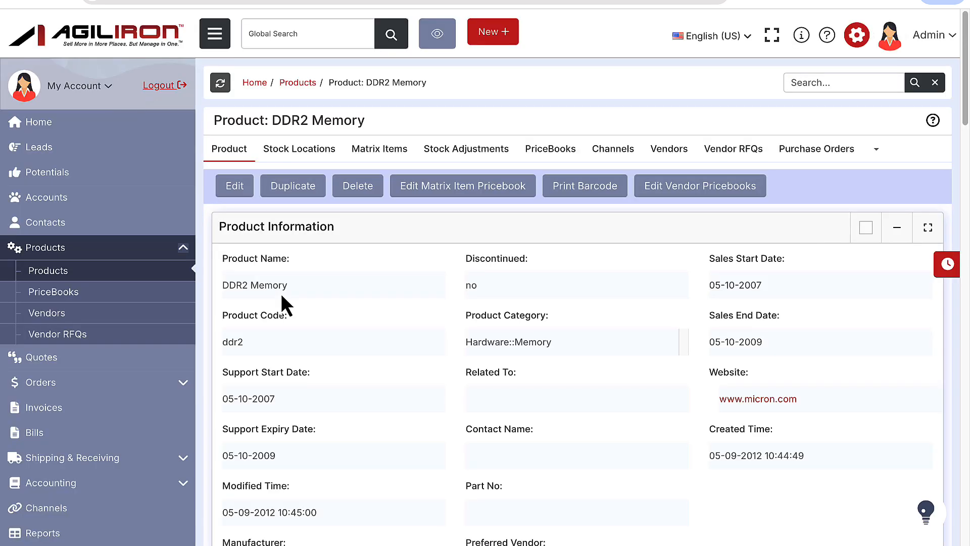
pyautogui.click(316, 163)
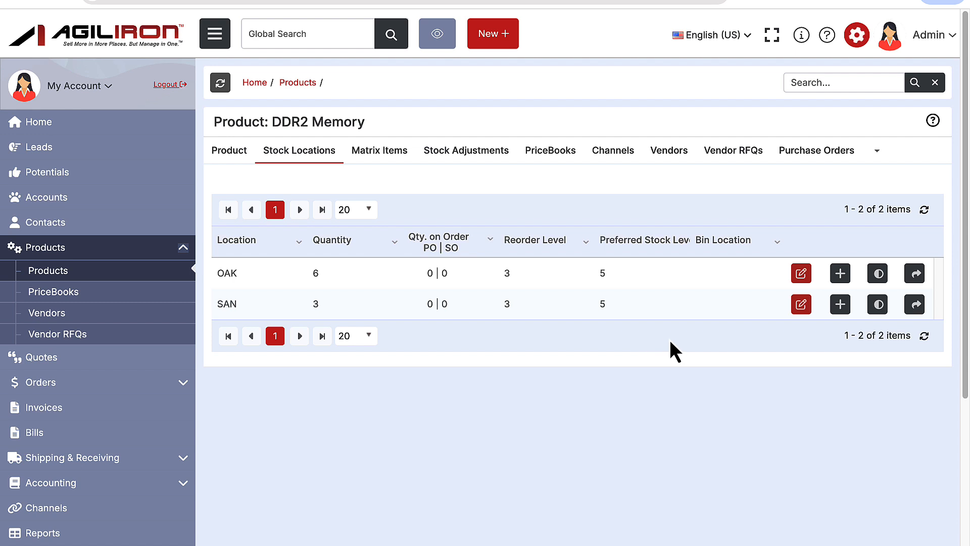
# Set the bin location of DDR2 Memory's OAK stock to Di89 and save the row.
pyautogui.click(801, 273)
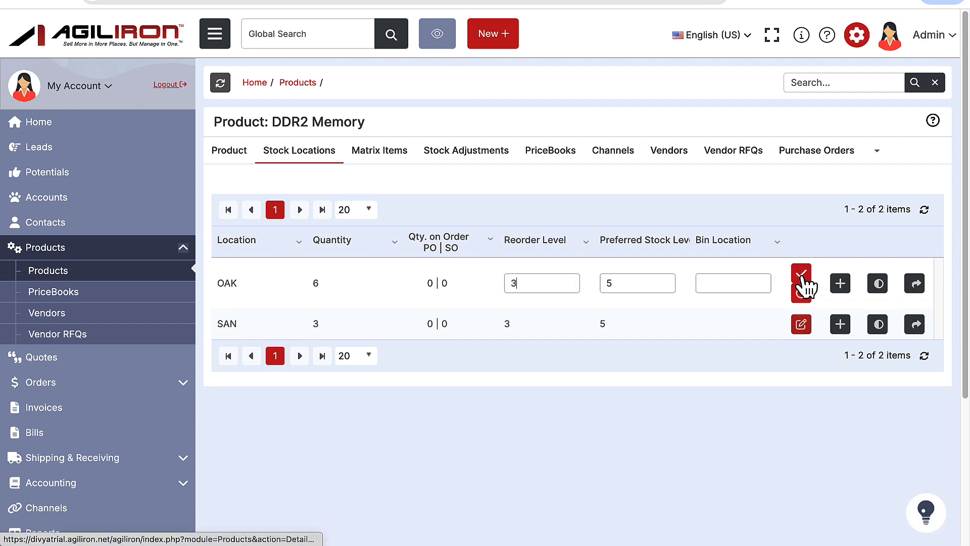
pyautogui.click(729, 287)
pyautogui.write('Di89')
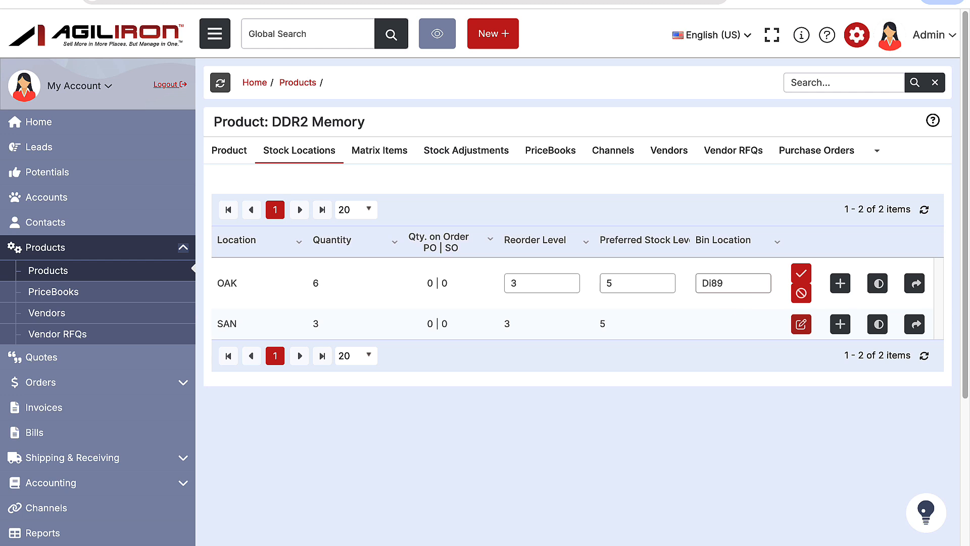
pyautogui.click(808, 276)
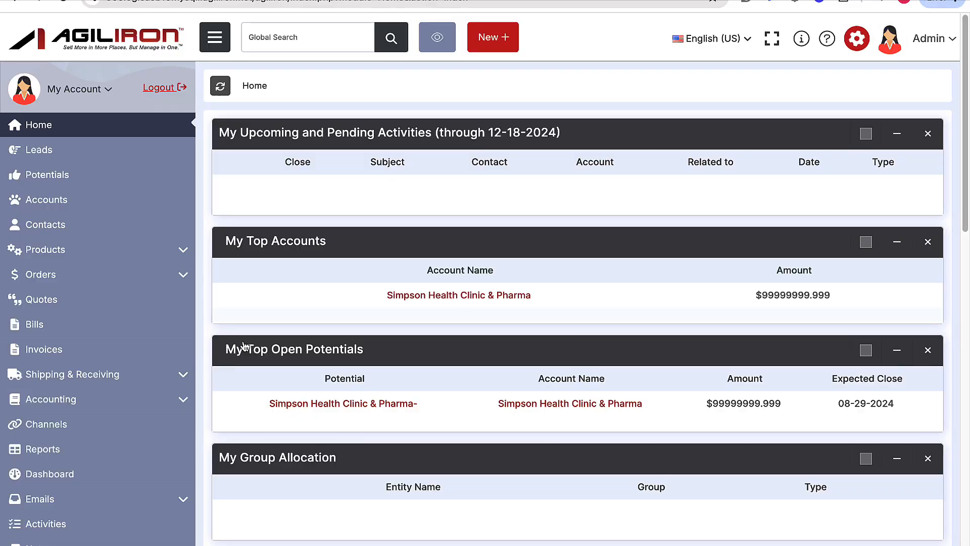
# Open the TOR to VAN stock transfer from the Shipping list and cancel that transfer.
pyautogui.click(194, 375)
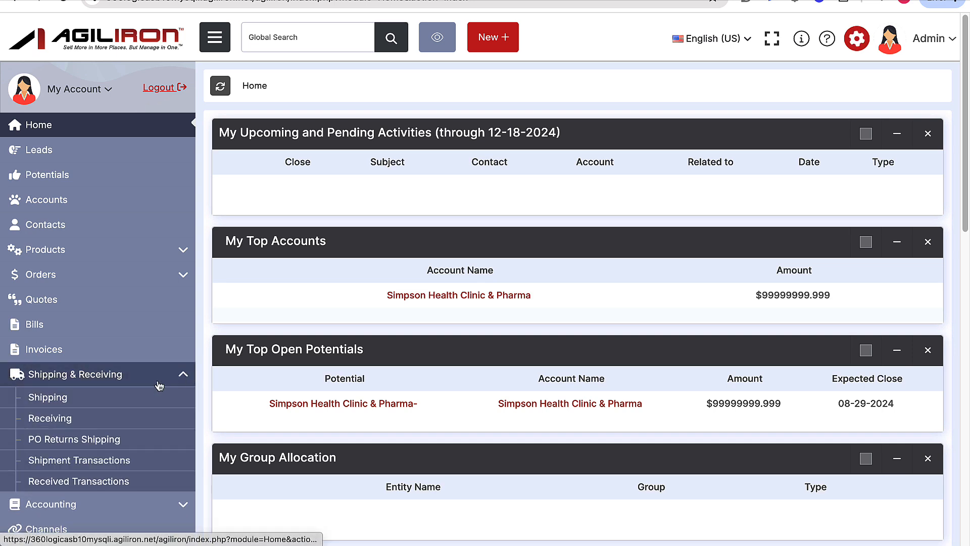
pyautogui.click(107, 399)
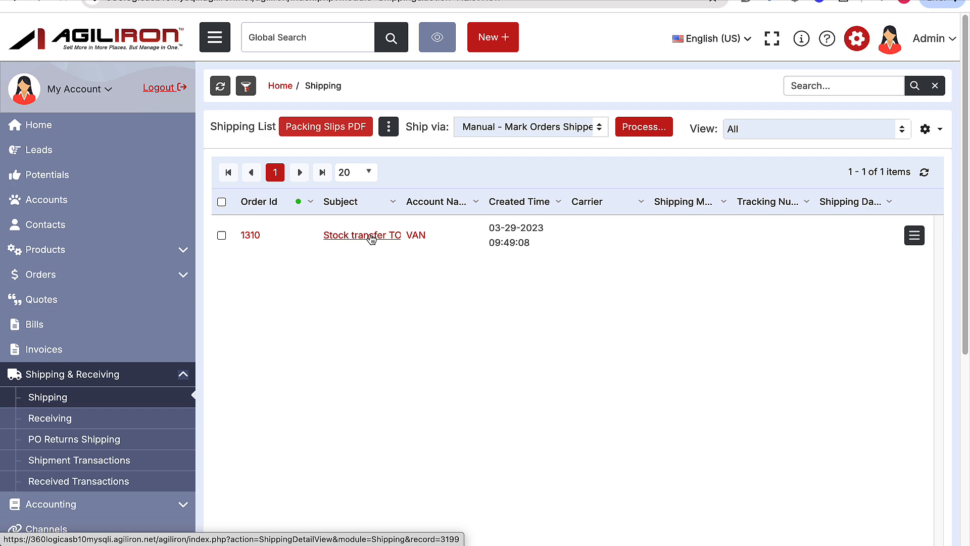
pyautogui.click(371, 237)
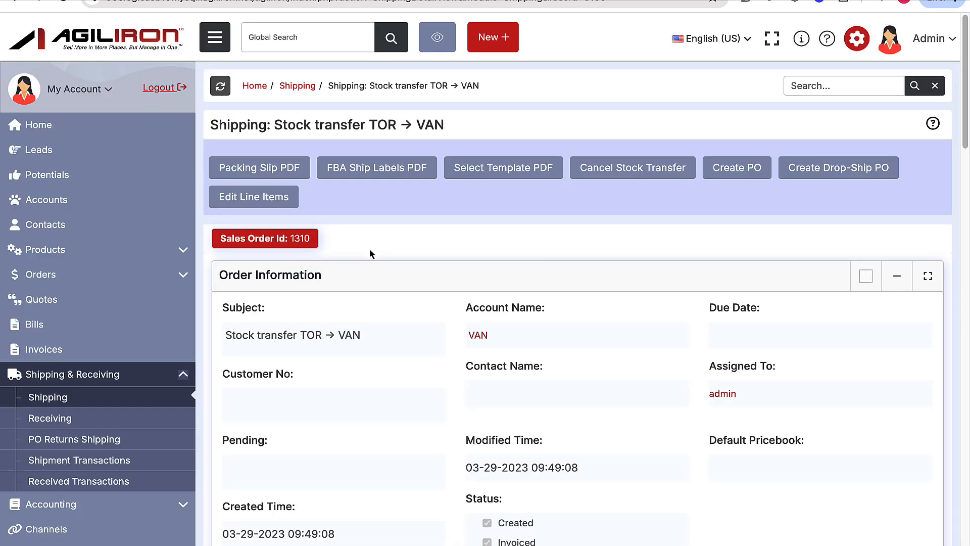
pyautogui.scroll(-2, 594, 167)
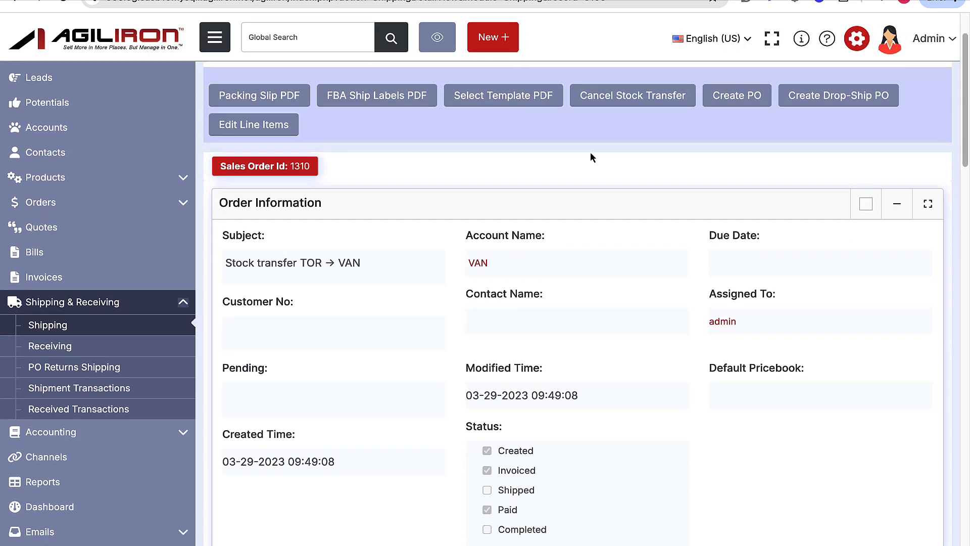
pyautogui.click(602, 92)
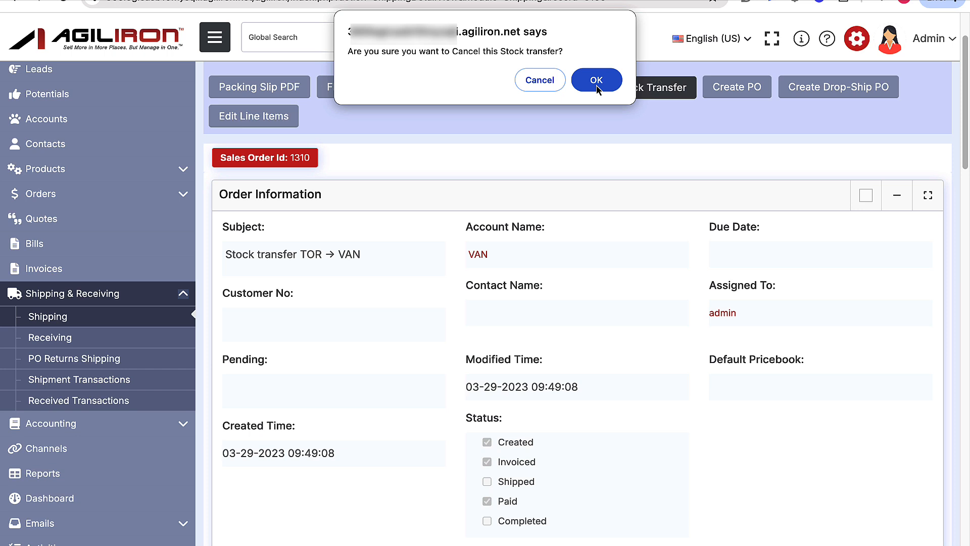
pyautogui.click(596, 81)
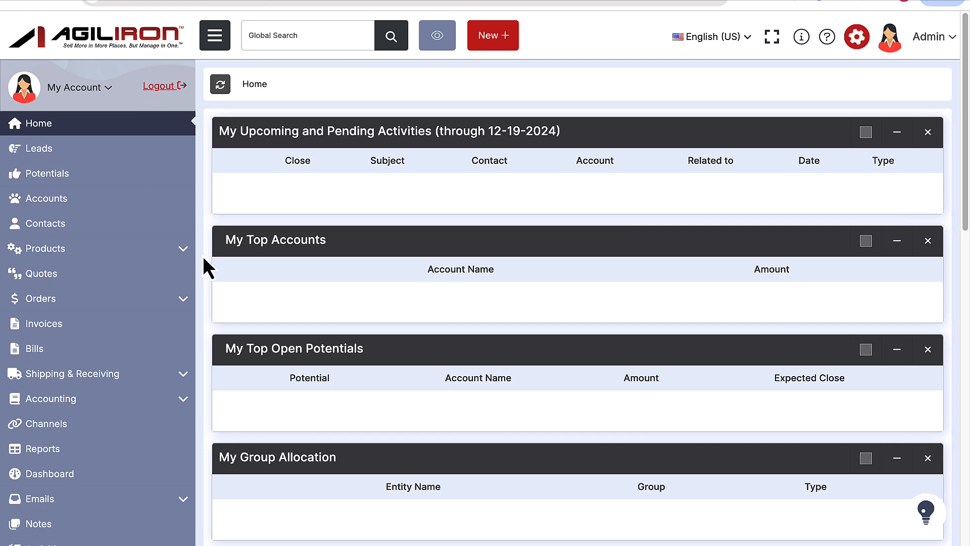
# Start a Bulk Stock Location Transfer from the product list, going from Oakland to San Diego.
pyautogui.click(183, 249)
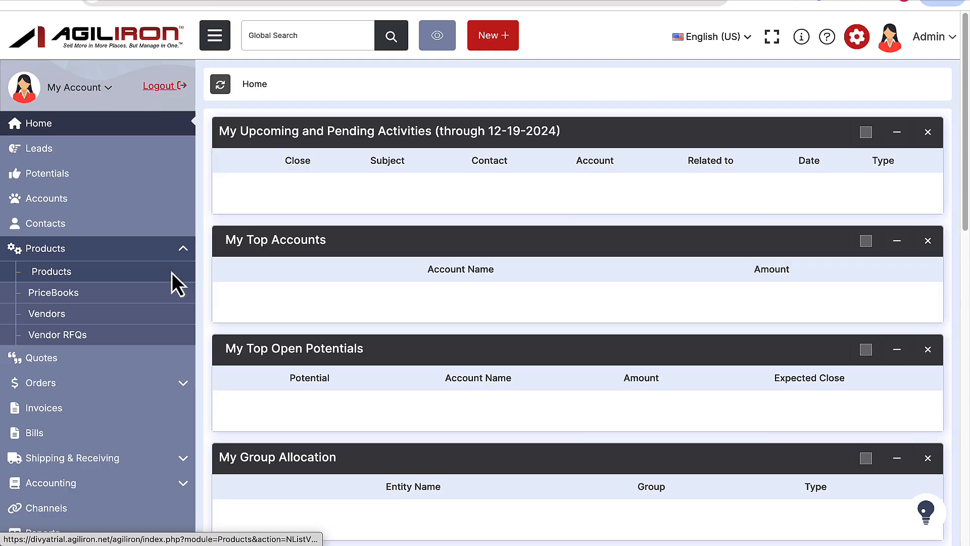
pyautogui.click(171, 272)
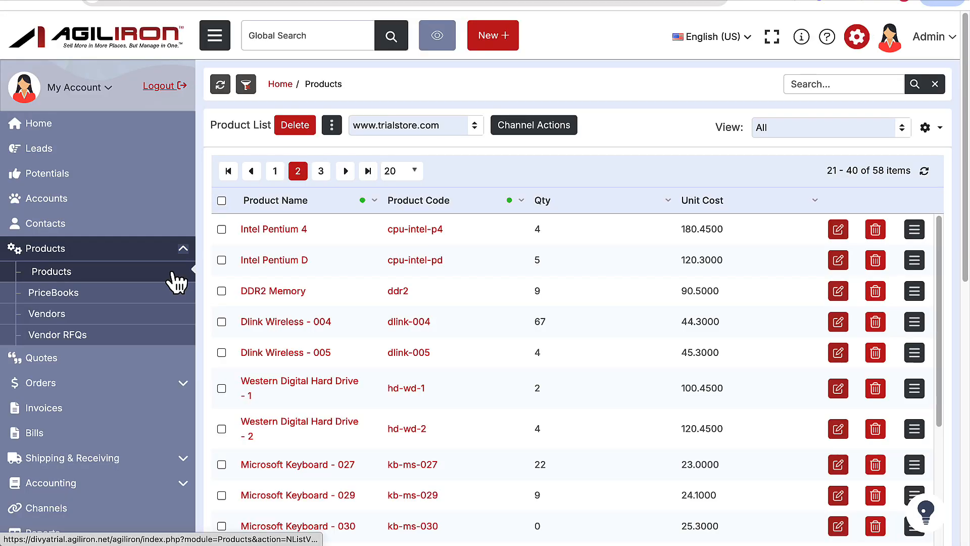
pyautogui.click(332, 127)
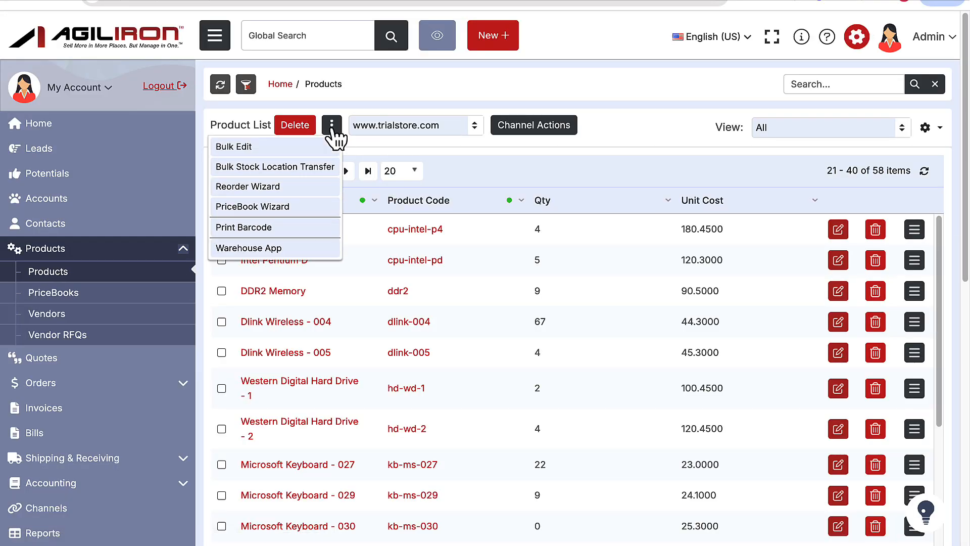
pyautogui.click(332, 171)
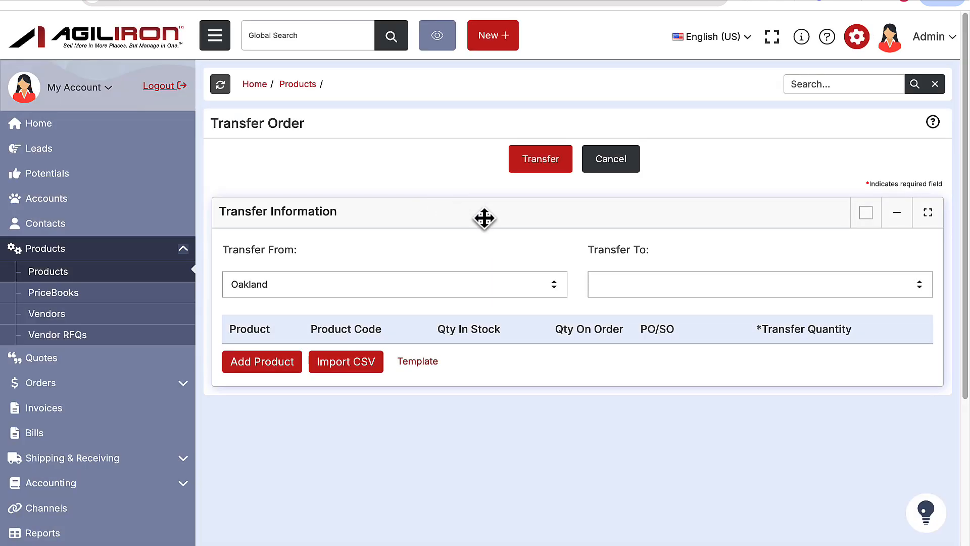
pyautogui.click(640, 283)
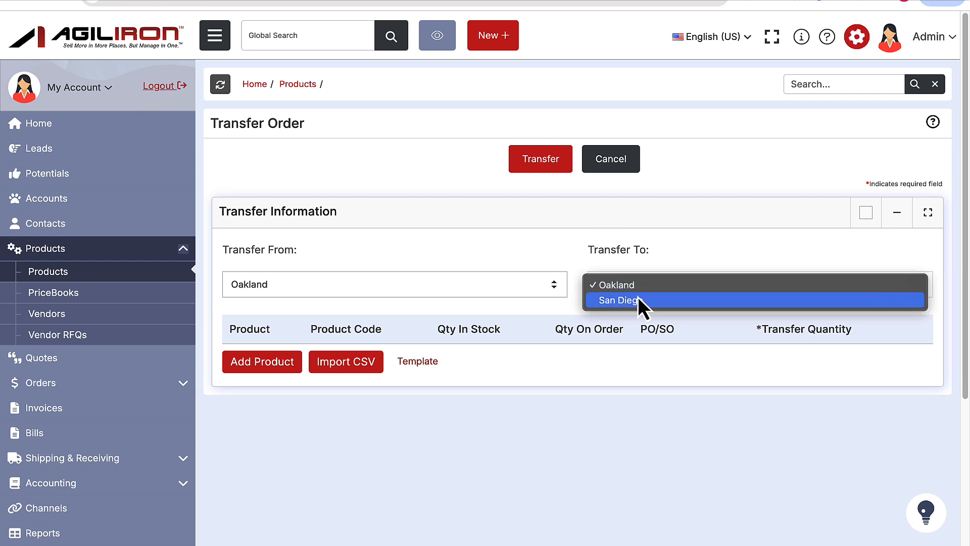
pyautogui.click(638, 300)
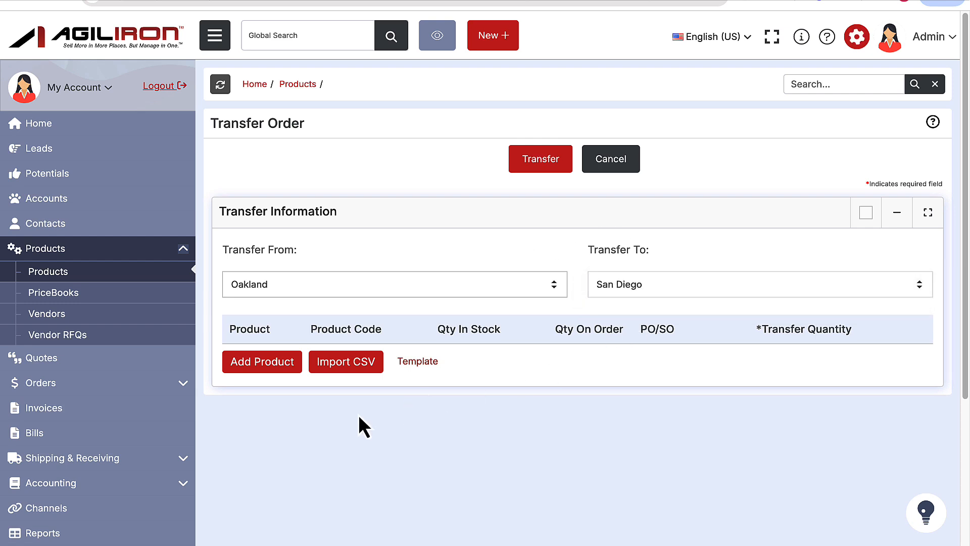
# Add Altec Speakers and USB Hub to the transfer order with a transfer quantity of 1 each, and submit the transfer.
pyautogui.click(277, 367)
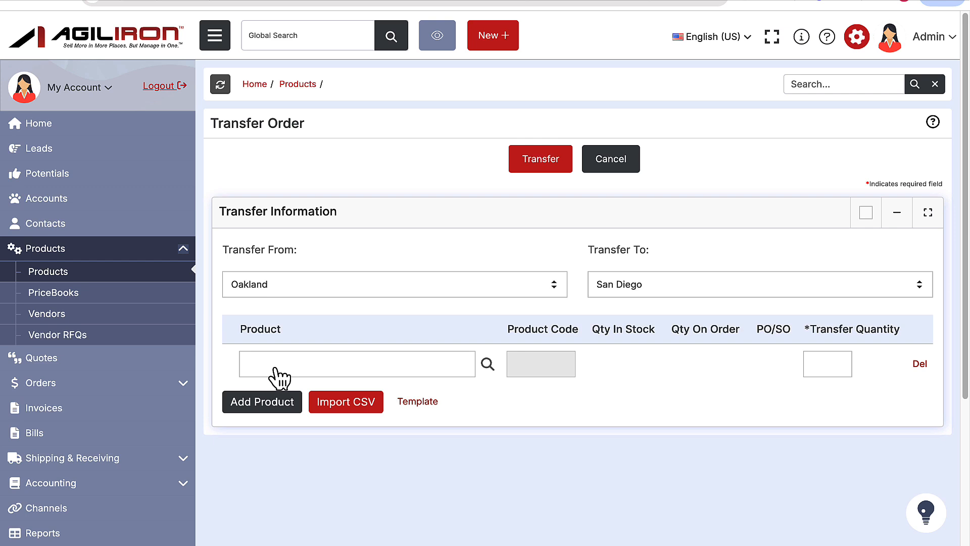
pyautogui.click(486, 364)
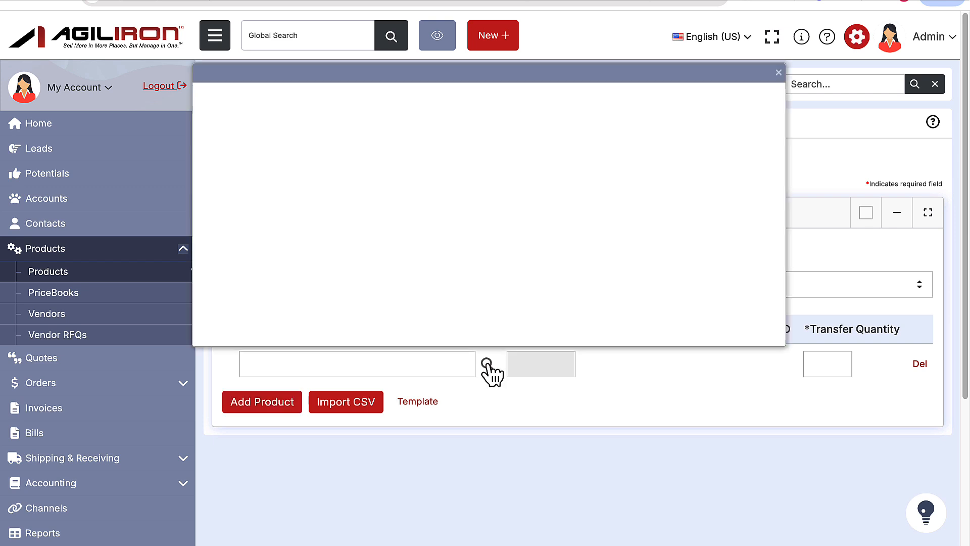
pyautogui.click(259, 282)
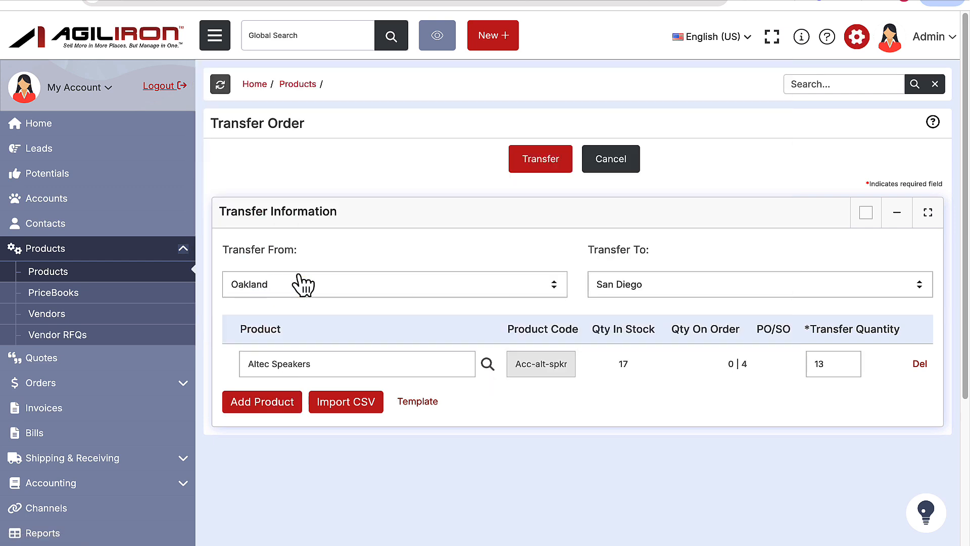
pyautogui.press('BackSpace')
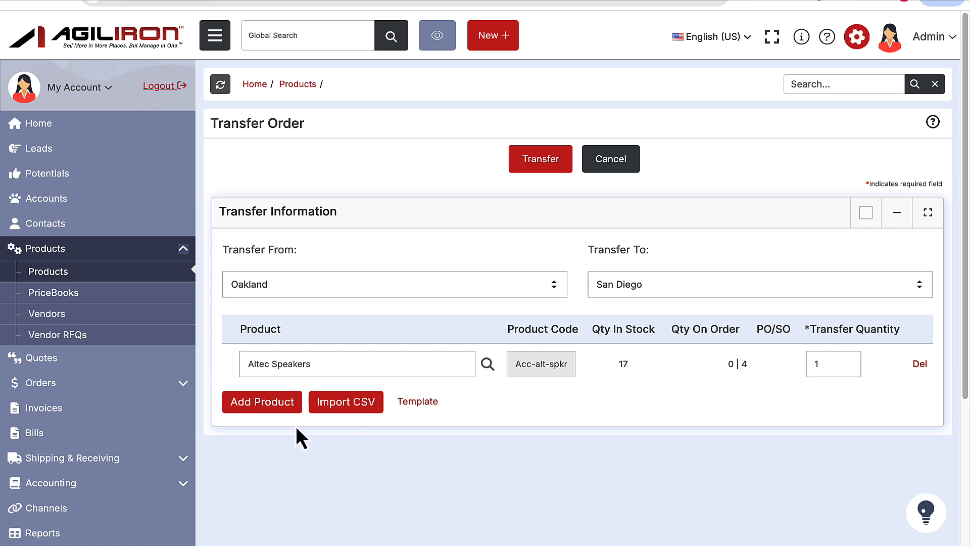
pyautogui.click(280, 407)
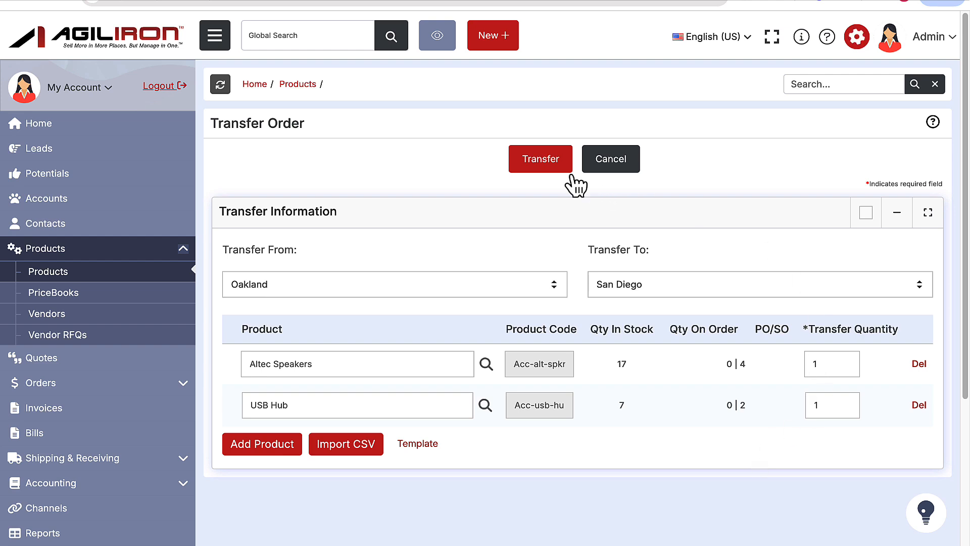
pyautogui.click(537, 161)
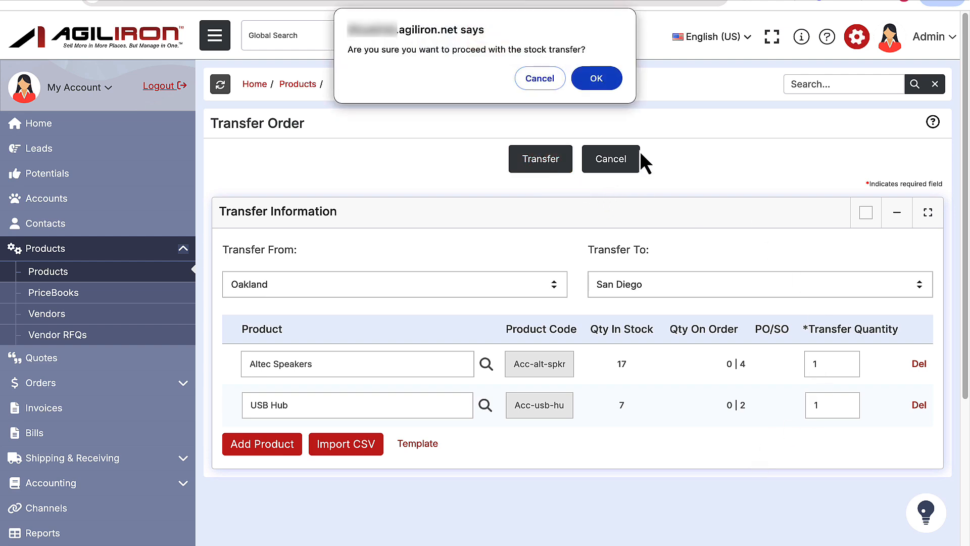
pyautogui.click(604, 81)
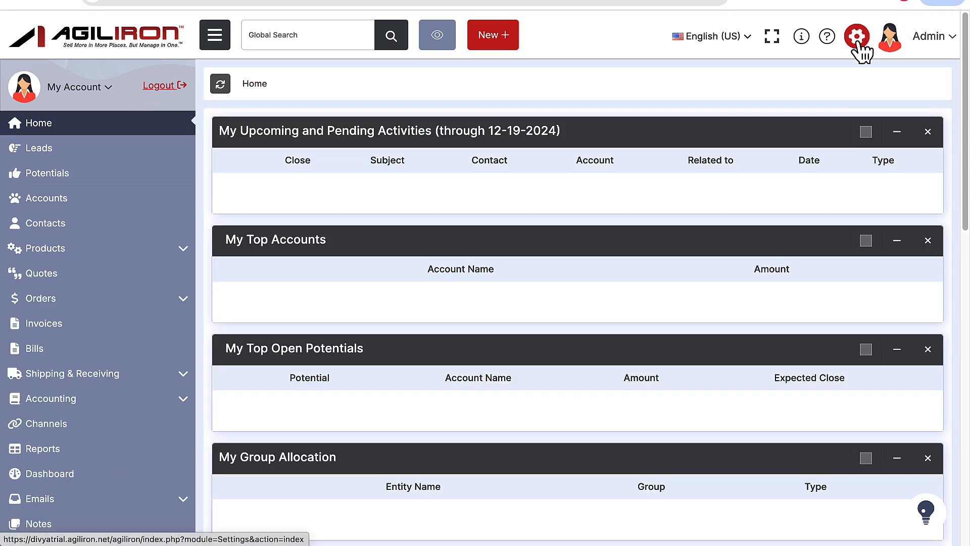
# Open the Product Custom Fields settings and bring up the form for a new custom field.
pyautogui.click(857, 44)
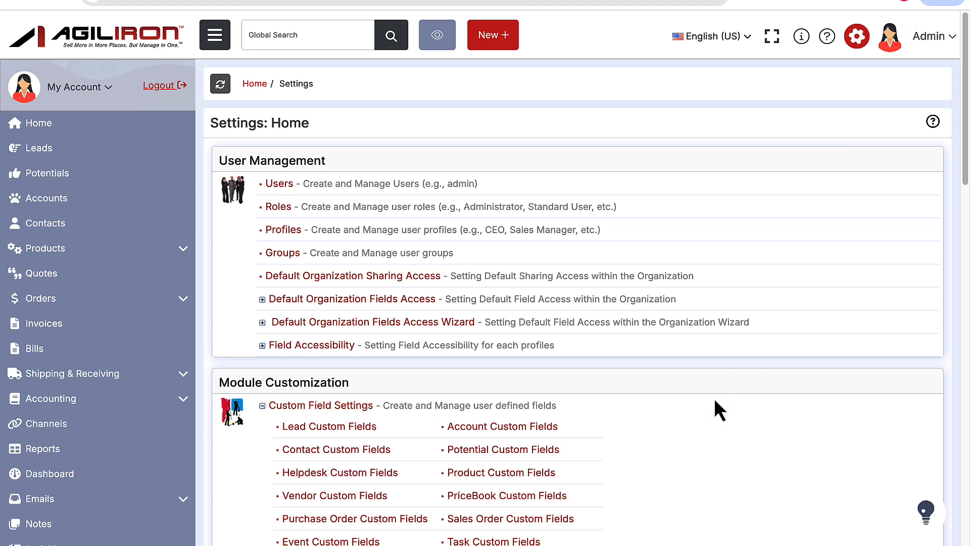
pyautogui.scroll(-3, 714, 401)
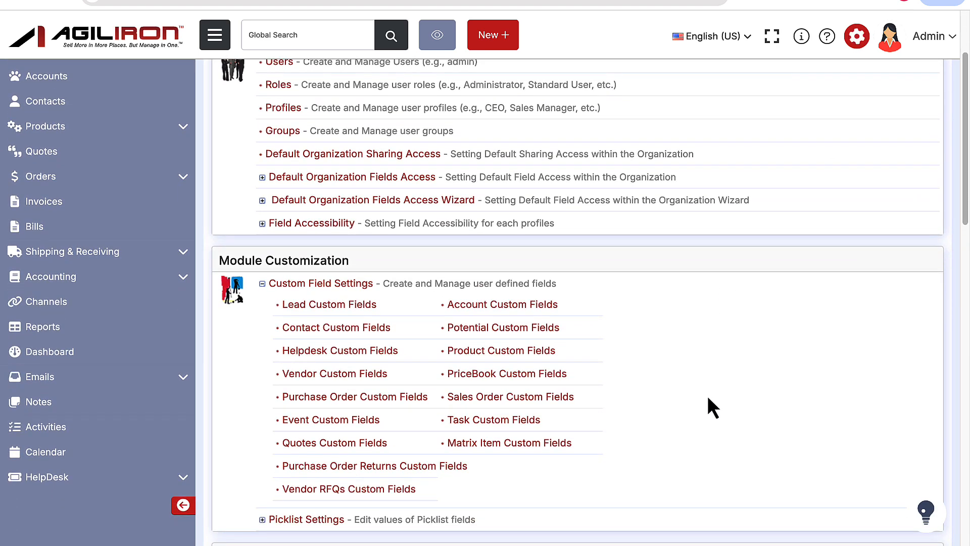
pyautogui.click(524, 355)
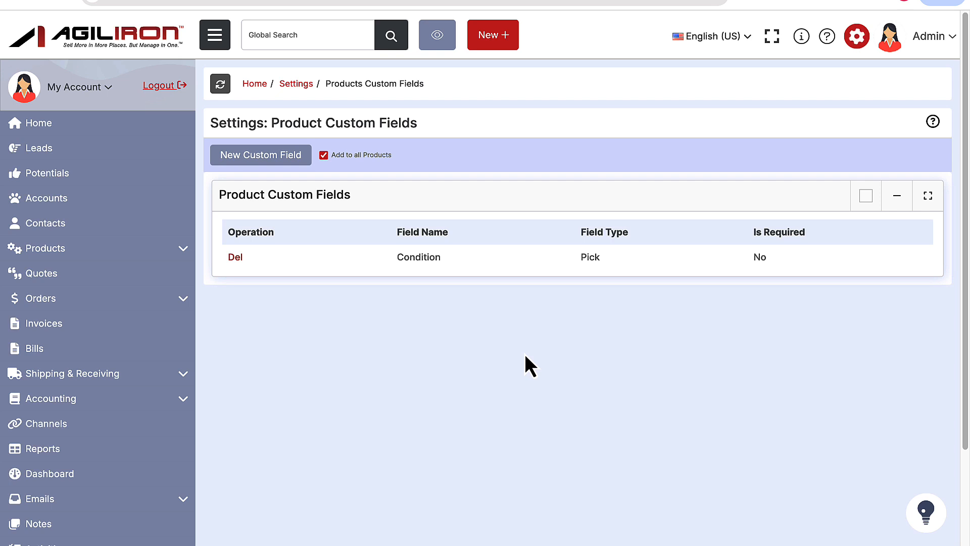
pyautogui.click(283, 160)
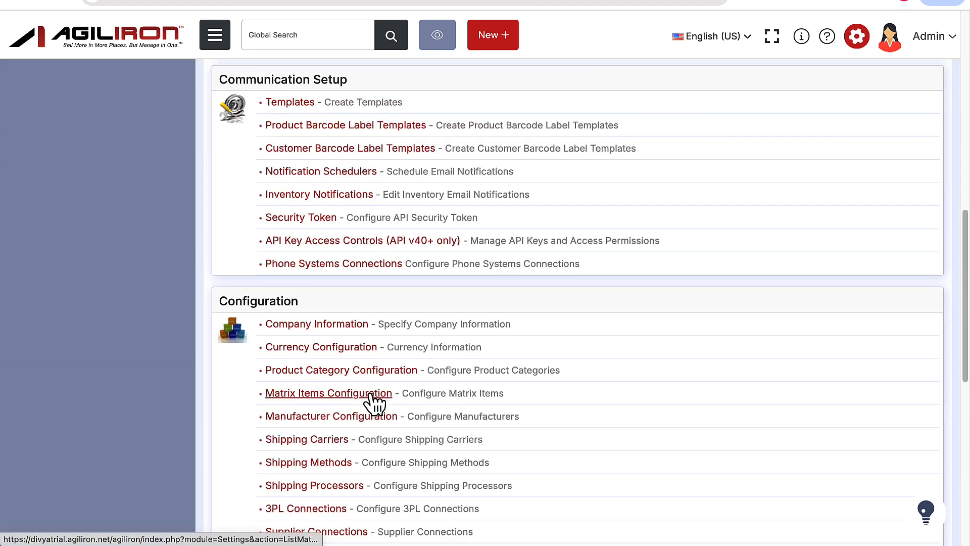
# Open the Matrix Items Configuration settings and bring up the form for a new matrix item.
pyautogui.click(372, 395)
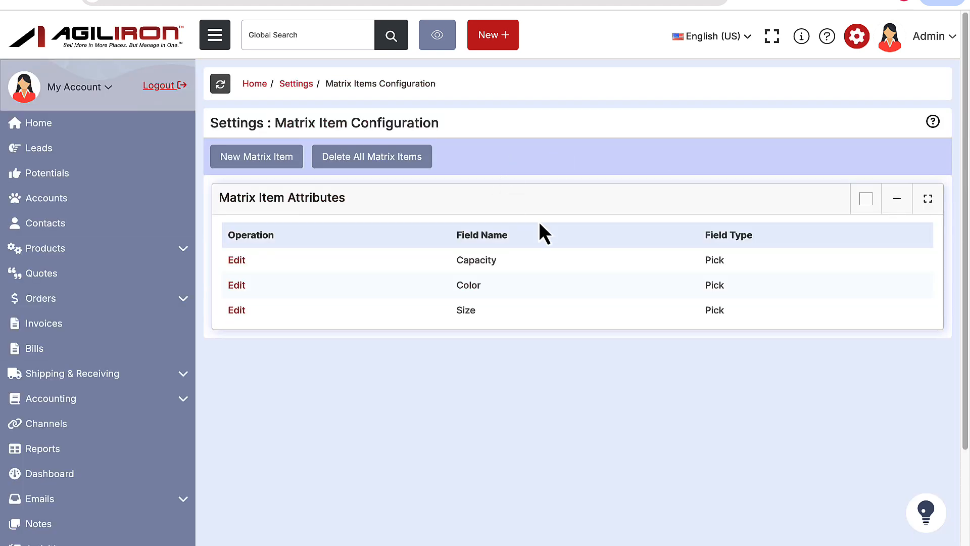
pyautogui.click(251, 161)
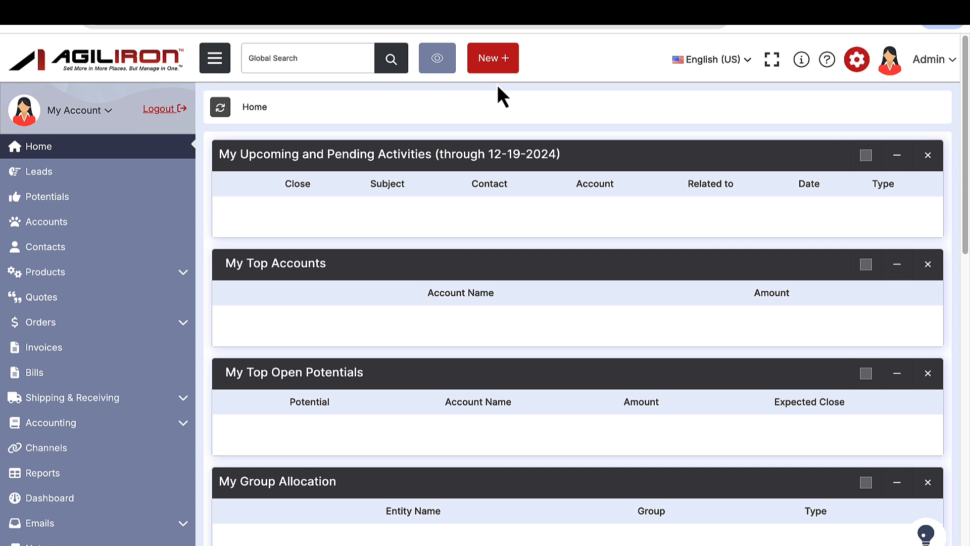
# Start a purchase order with the wizard, using subject New-po, vendor Trend Micro, Inc. and delivery to Oakland, and accept the prefilled addresses.
pyautogui.click(496, 70)
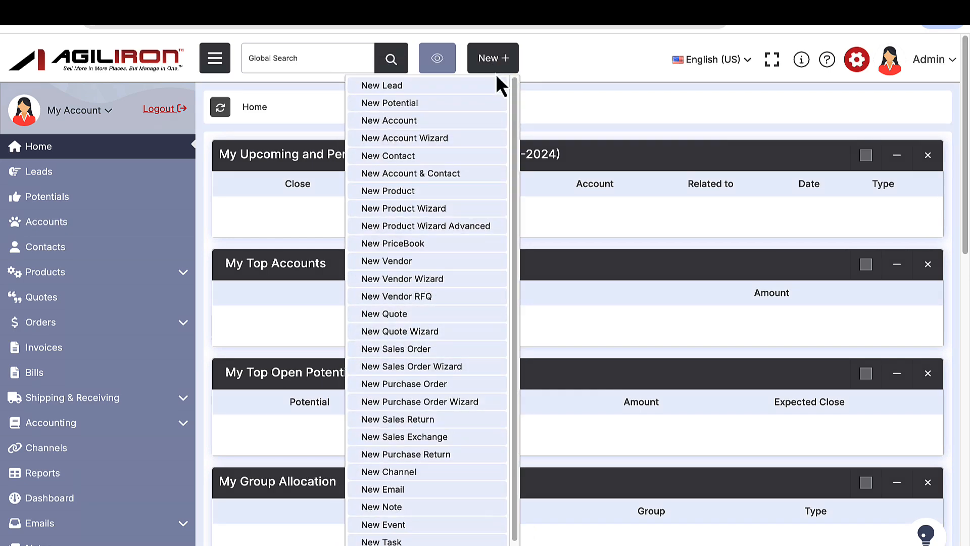
pyautogui.click(472, 402)
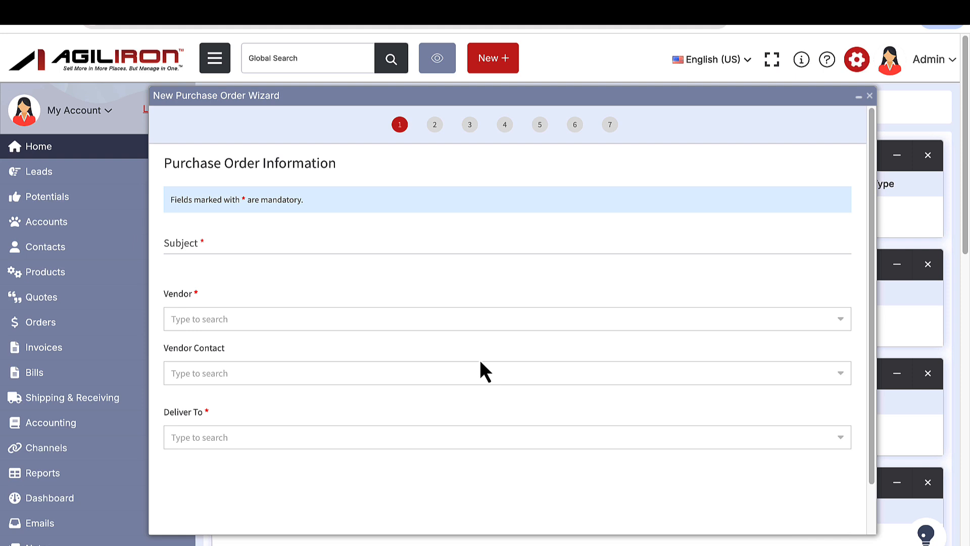
pyautogui.click(331, 243)
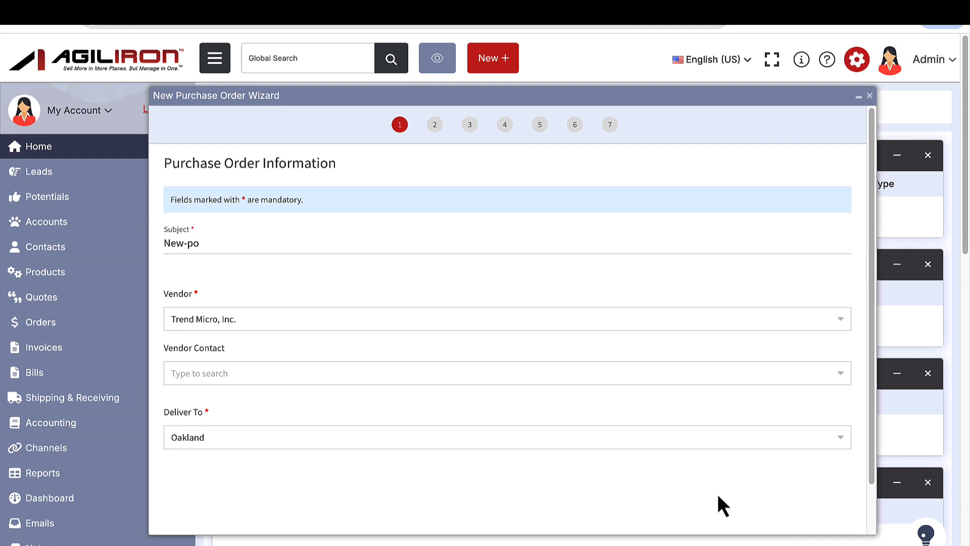
pyautogui.scroll(-1, 716, 492)
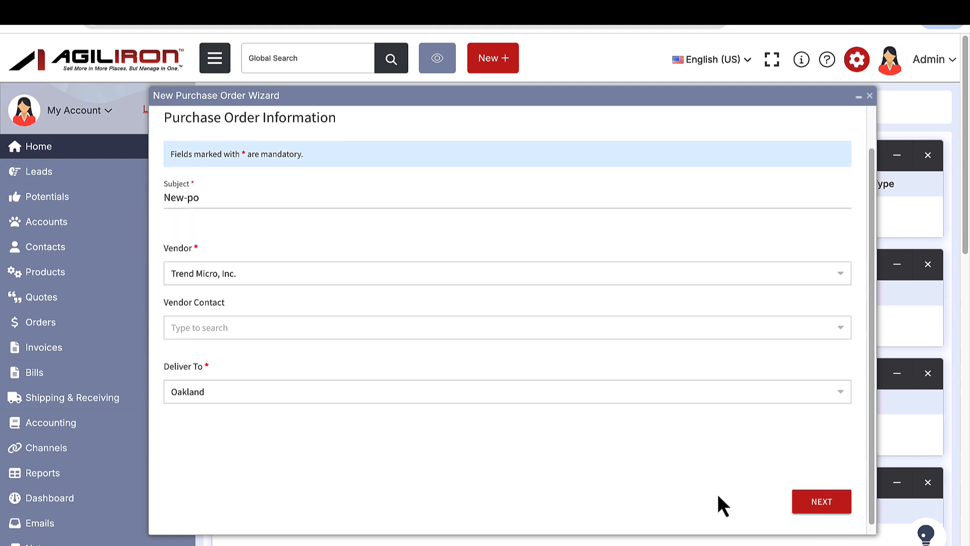
pyautogui.click(803, 503)
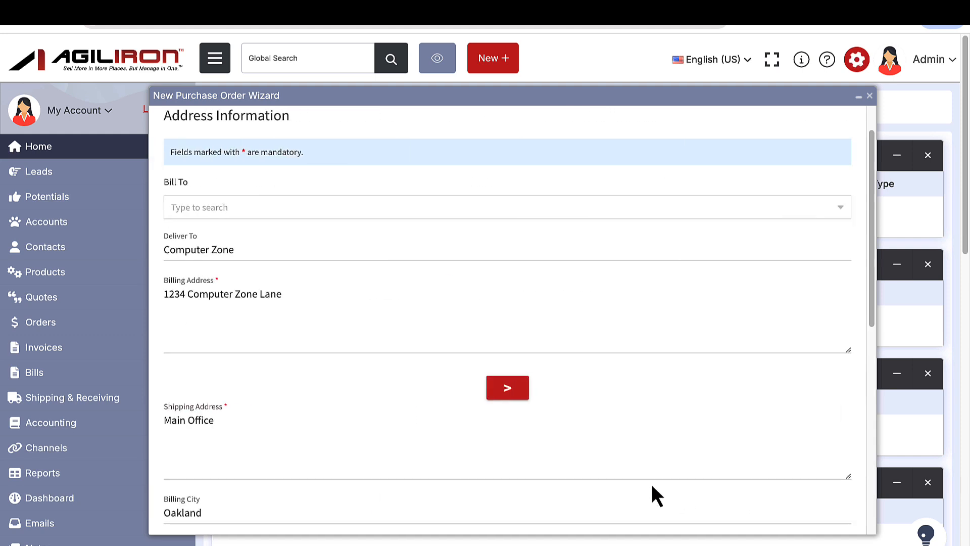
pyautogui.scroll(-5, 513, 411)
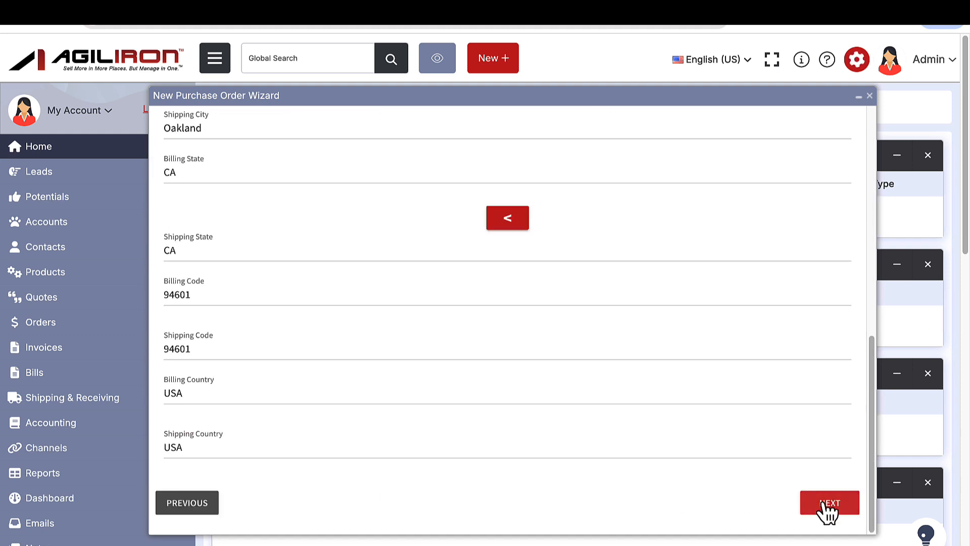
pyautogui.click(829, 510)
# Add Altec Speakers and AMD Athlon 64 to the purchase order with a quantity of 1 each, and continue to the payment information.
pyautogui.click(835, 175)
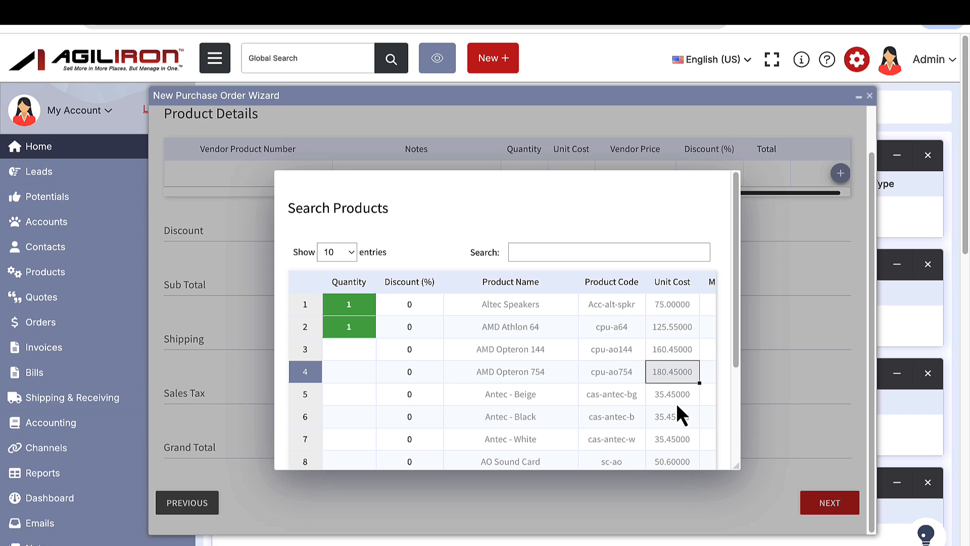
pyautogui.scroll(-3, 677, 402)
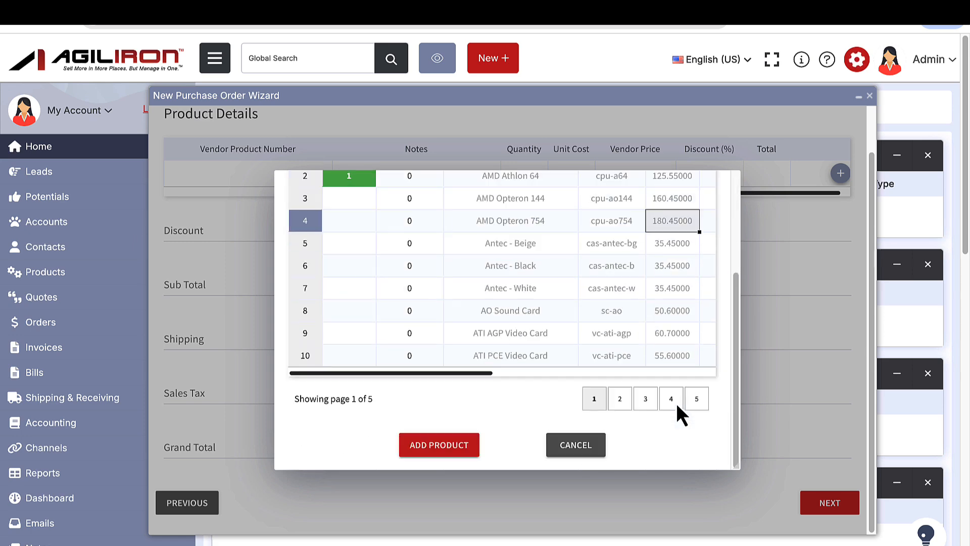
pyautogui.click(452, 445)
pyautogui.scroll(-2, 753, 435)
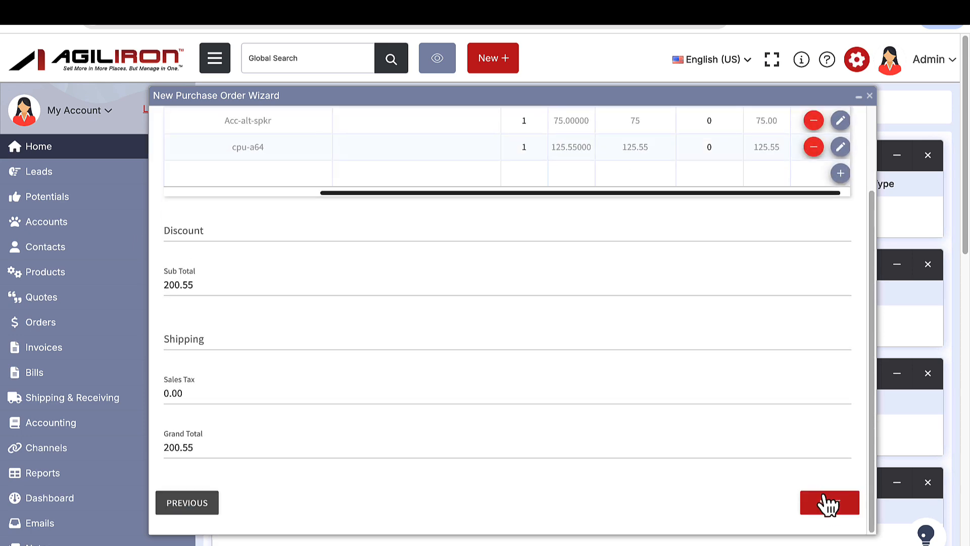
pyautogui.click(823, 502)
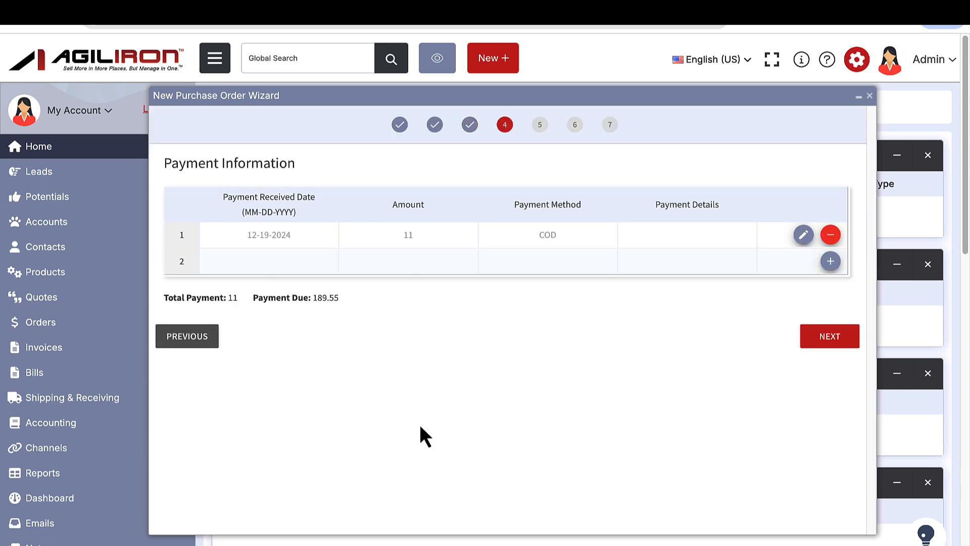
# Record a COD payment of 11 dated 12-19-2024 and set the shipping to UPS 2nd Day Air.
pyautogui.click(831, 338)
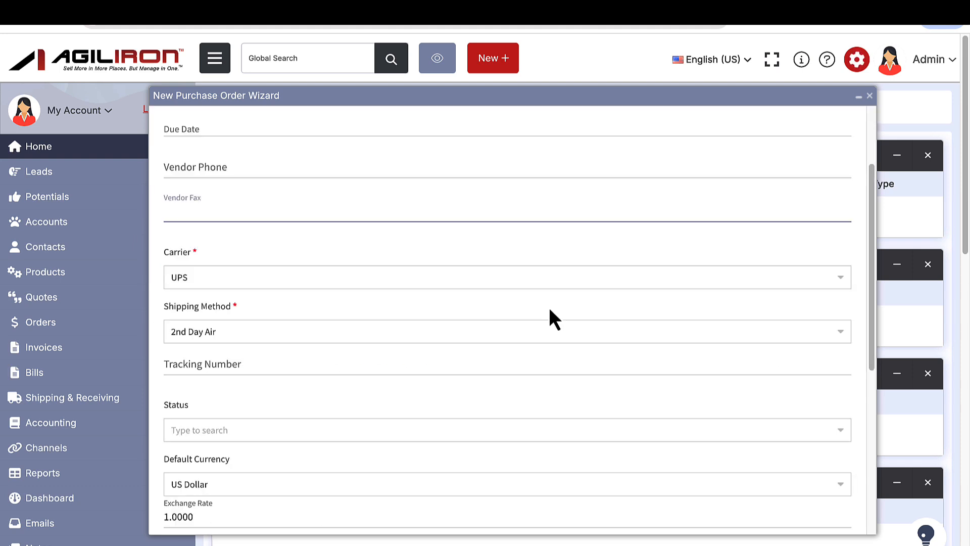
pyautogui.scroll(-6, 549, 308)
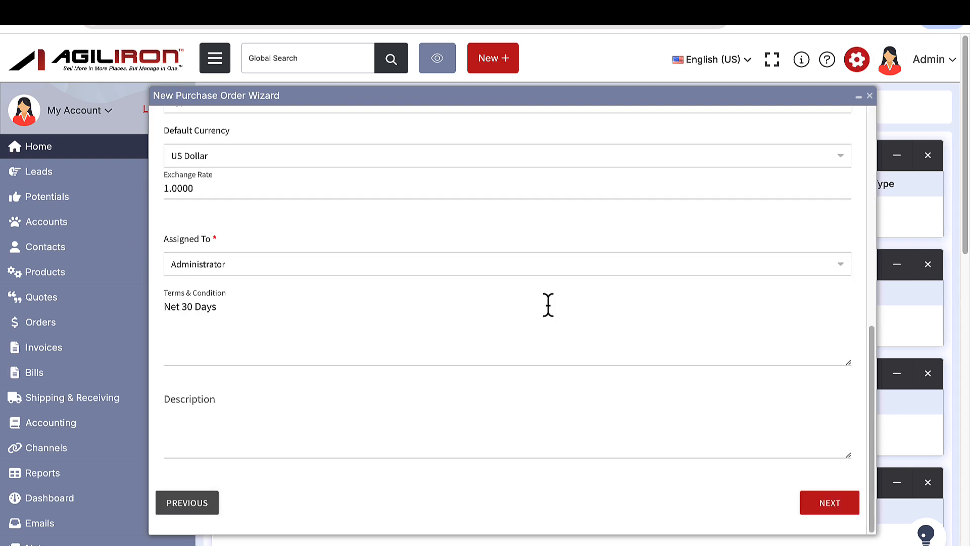
pyautogui.click(829, 502)
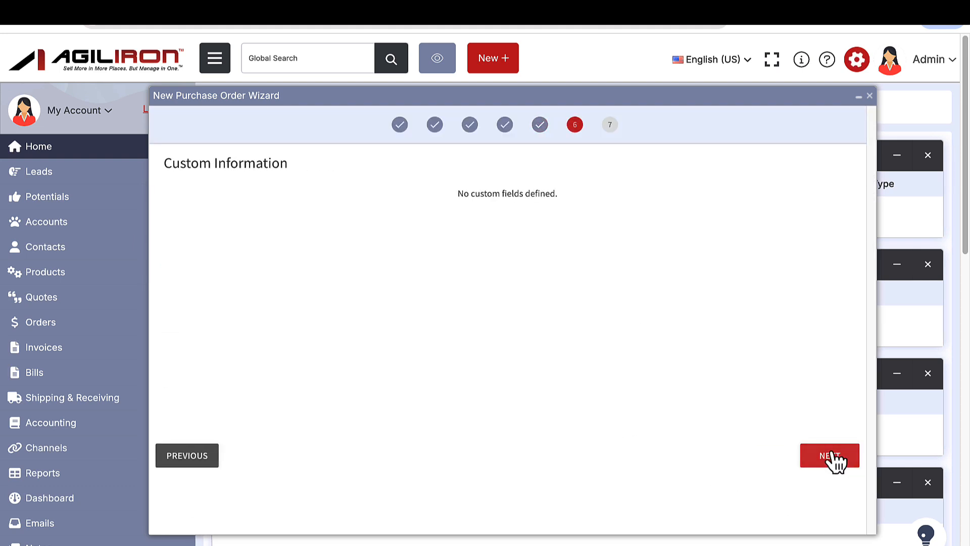
# Complete the wizard through its summary and save the New-po purchase order.
pyautogui.click(831, 457)
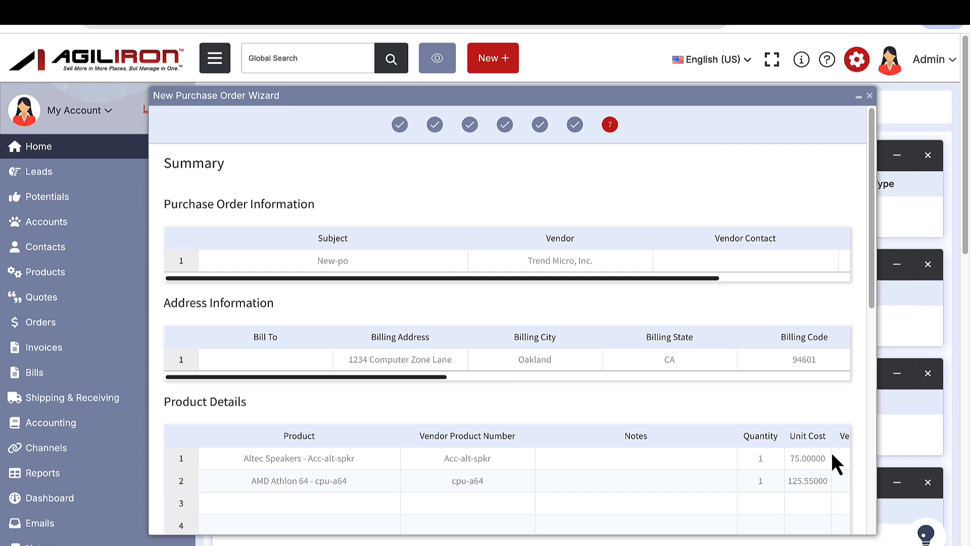
pyautogui.scroll(-10, 756, 393)
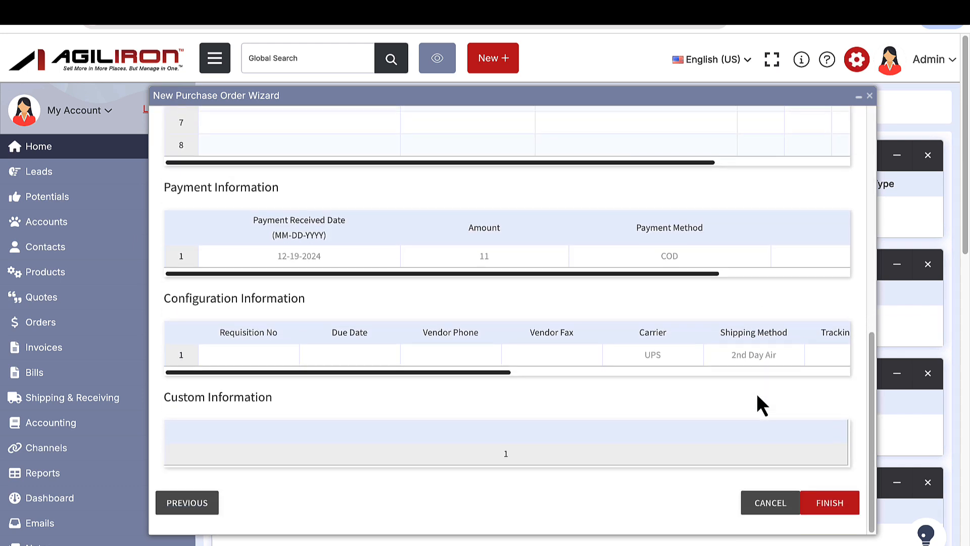
pyautogui.click(840, 500)
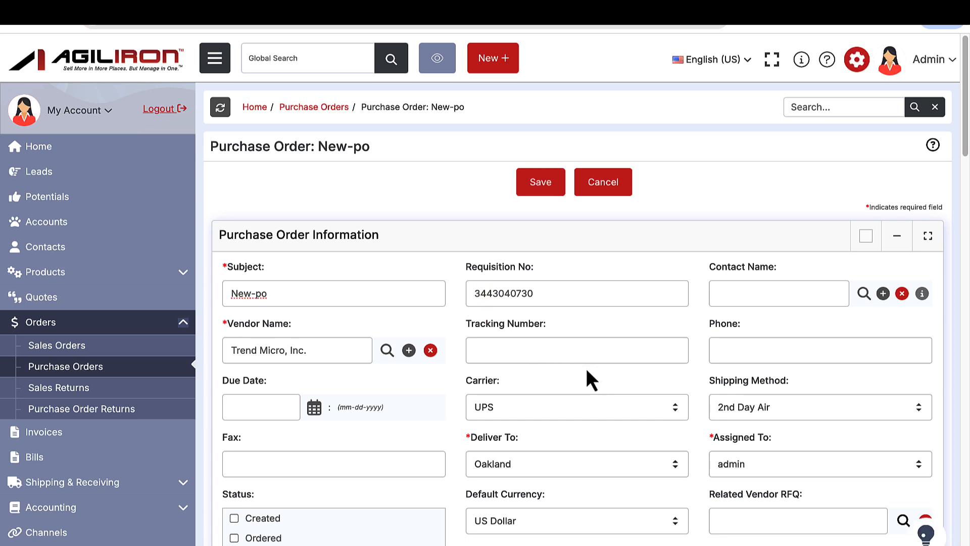
pyautogui.click(549, 193)
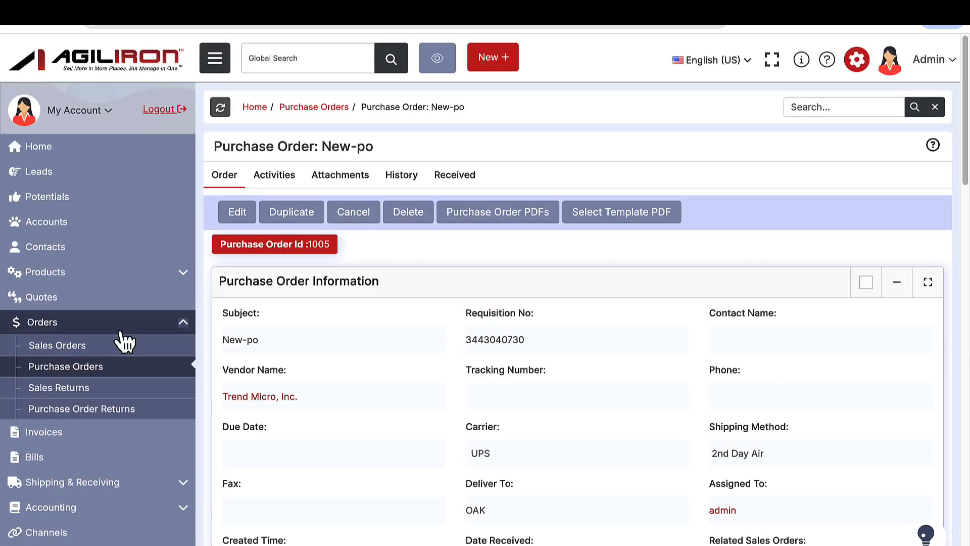
# Select the New-po order in the Purchase Orders list and bring up the print or email choices for its Purchase Order PDF.
pyautogui.click(71, 366)
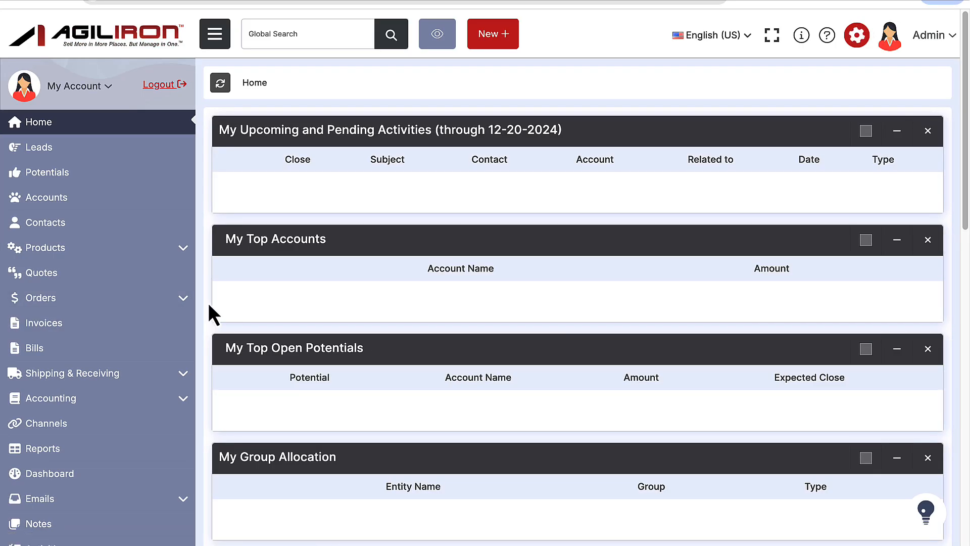
pyautogui.click(182, 300)
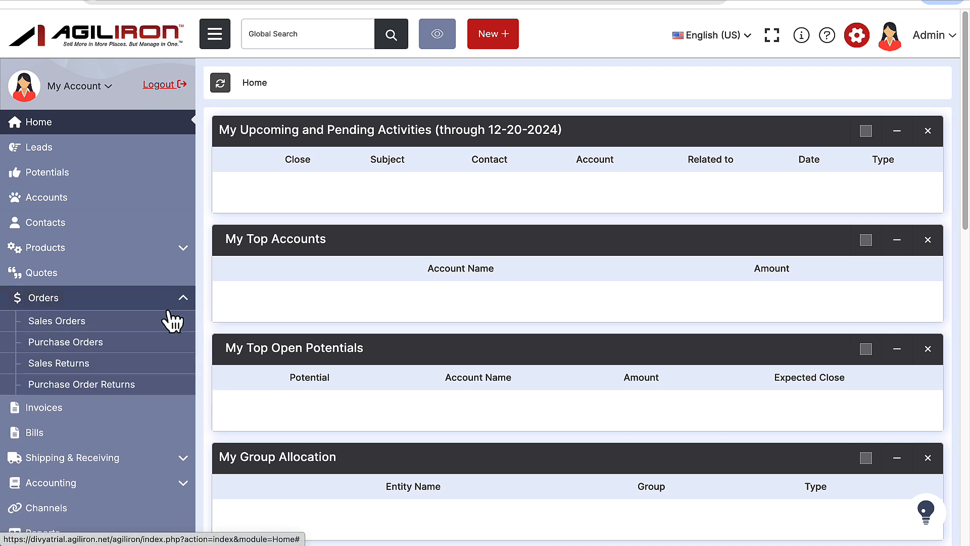
pyautogui.click(162, 347)
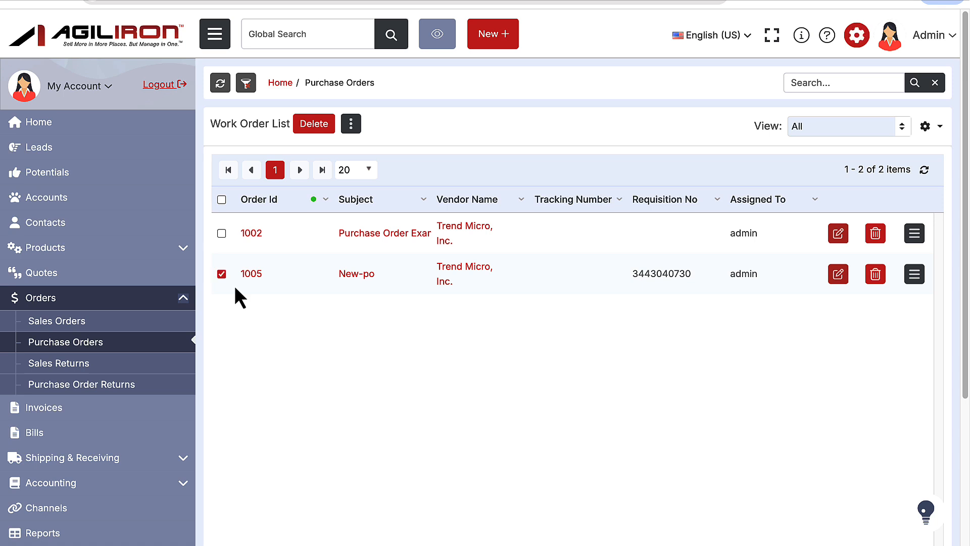
pyautogui.click(357, 129)
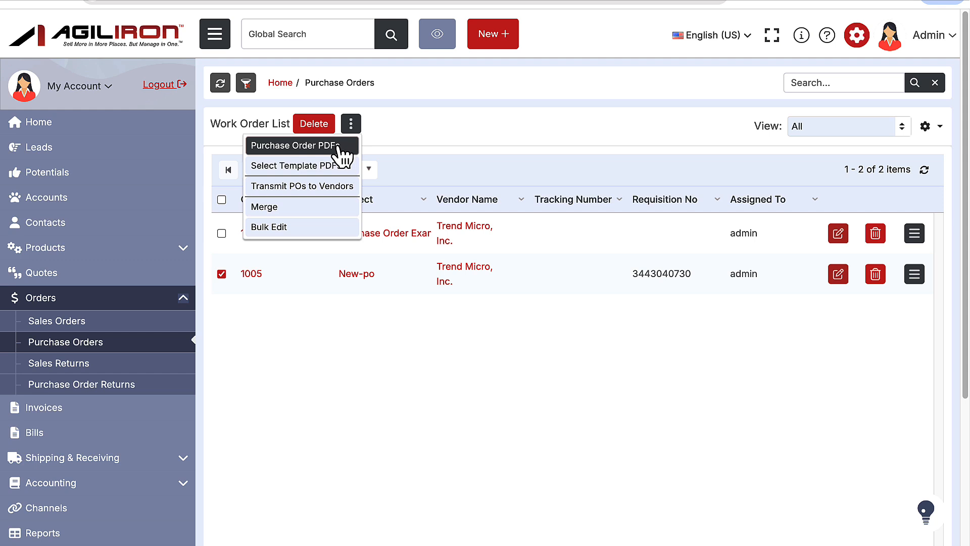
pyautogui.click(345, 147)
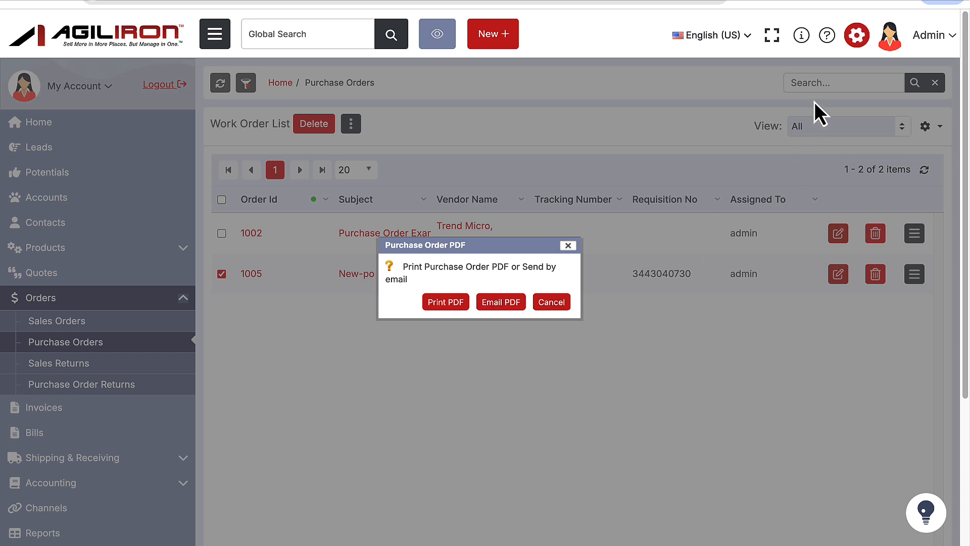
# Open the Email Purchase Order template for editing from the Templates settings and review its merge fields and email body.
pyautogui.click(854, 37)
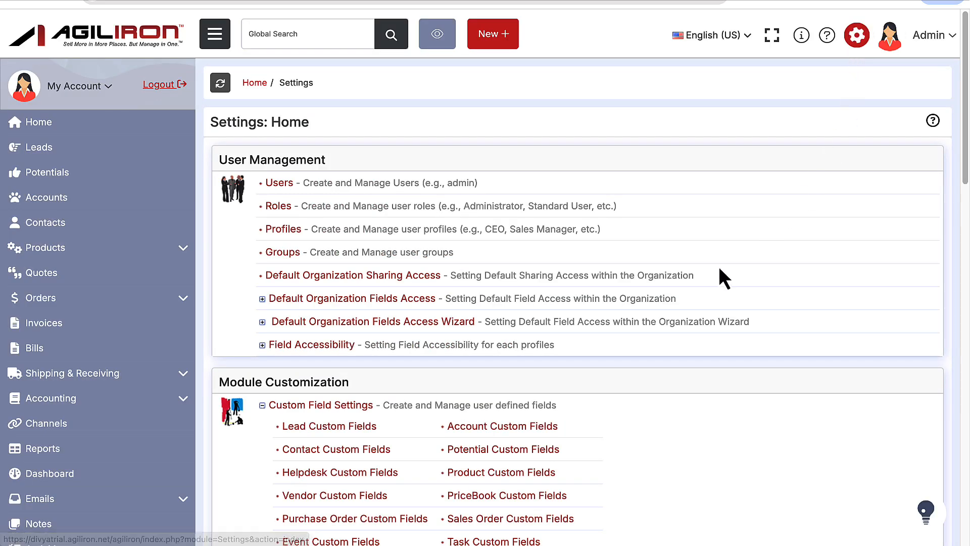
pyautogui.scroll(-7, 305, 347)
pyautogui.click(292, 359)
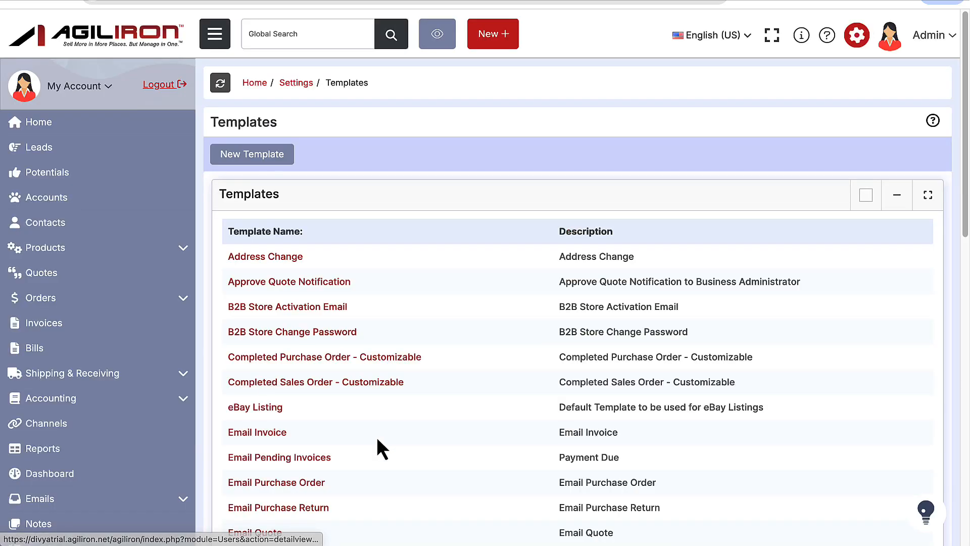
pyautogui.click(308, 484)
pyautogui.click(567, 136)
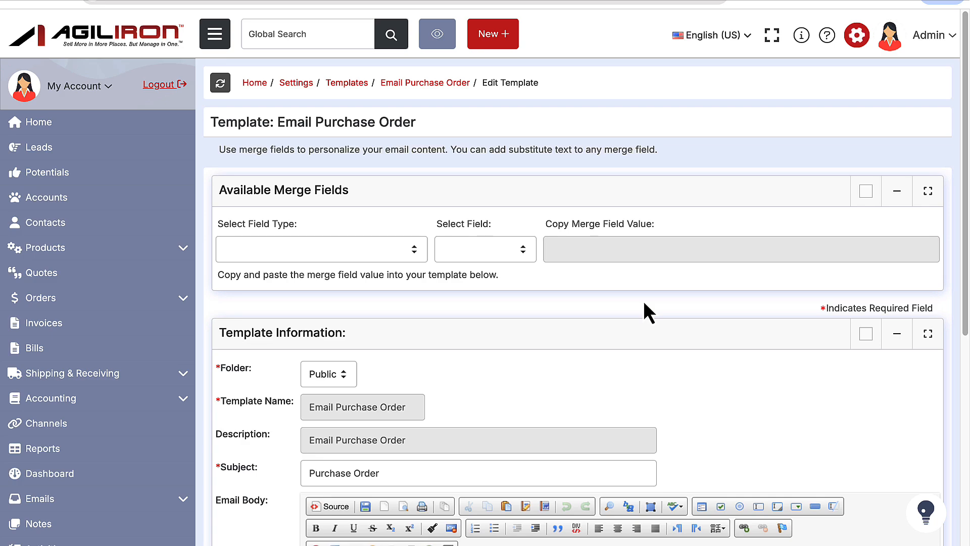
pyautogui.scroll(-5, 644, 301)
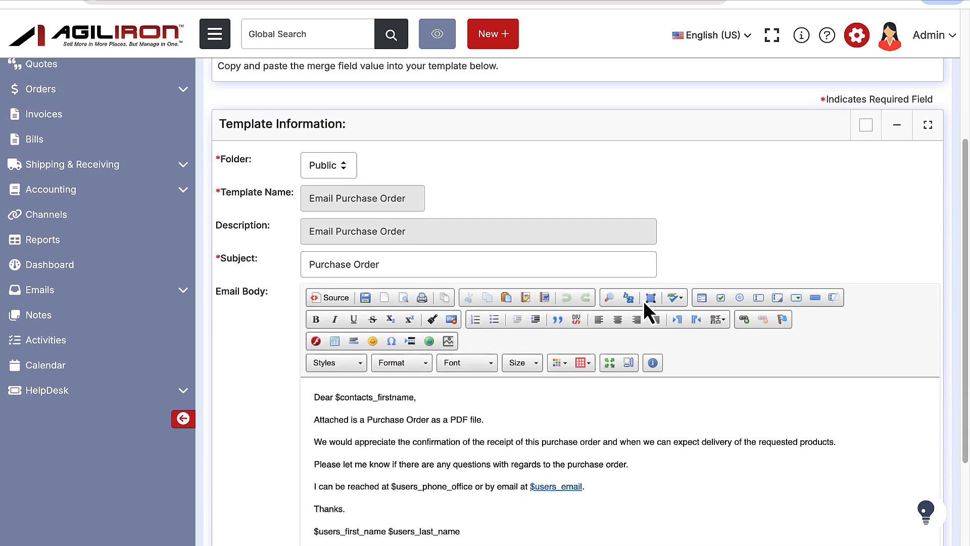
pyautogui.scroll(-2, 644, 301)
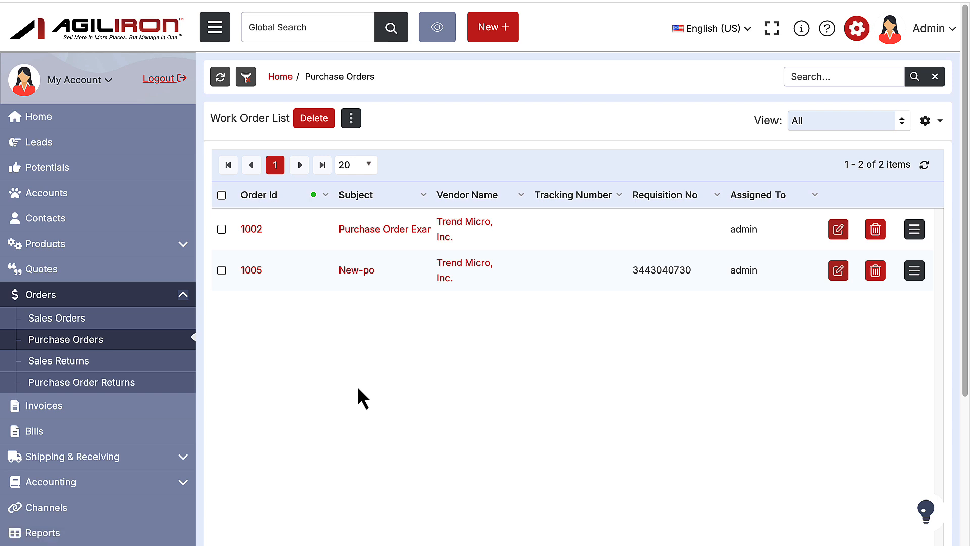
# Download the purchase order import template and review its instructions and the columns of its Purchase Orders sheet.
pyautogui.scroll(-5, 358, 388)
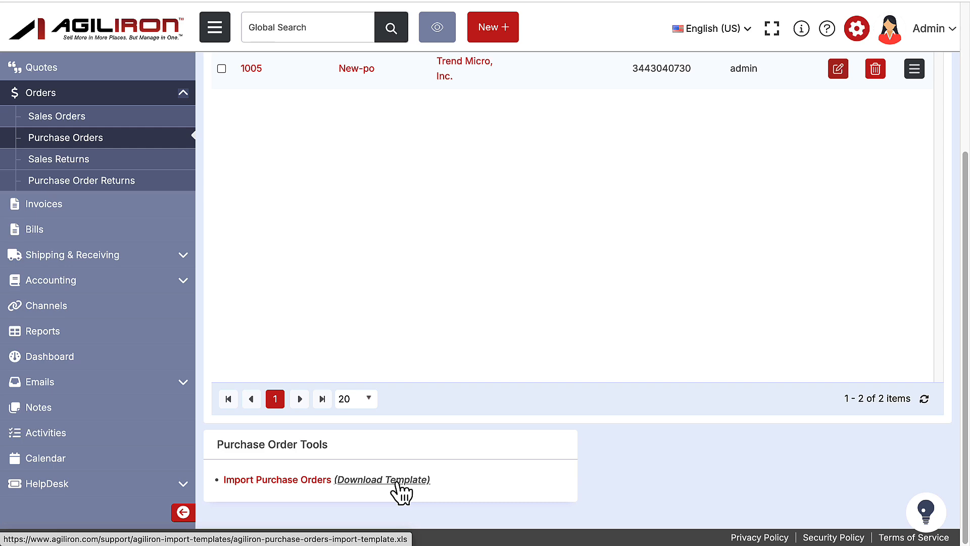
pyautogui.click(397, 484)
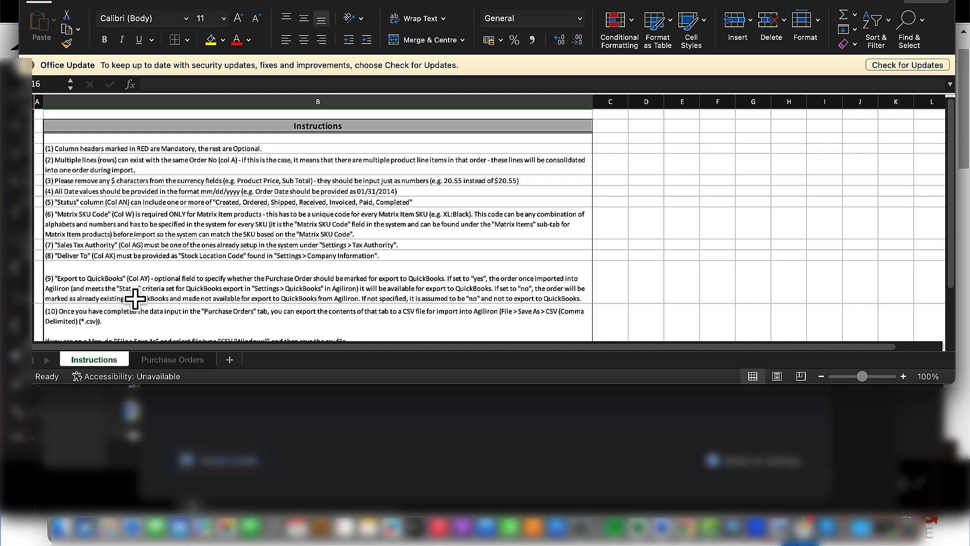
pyautogui.click(168, 361)
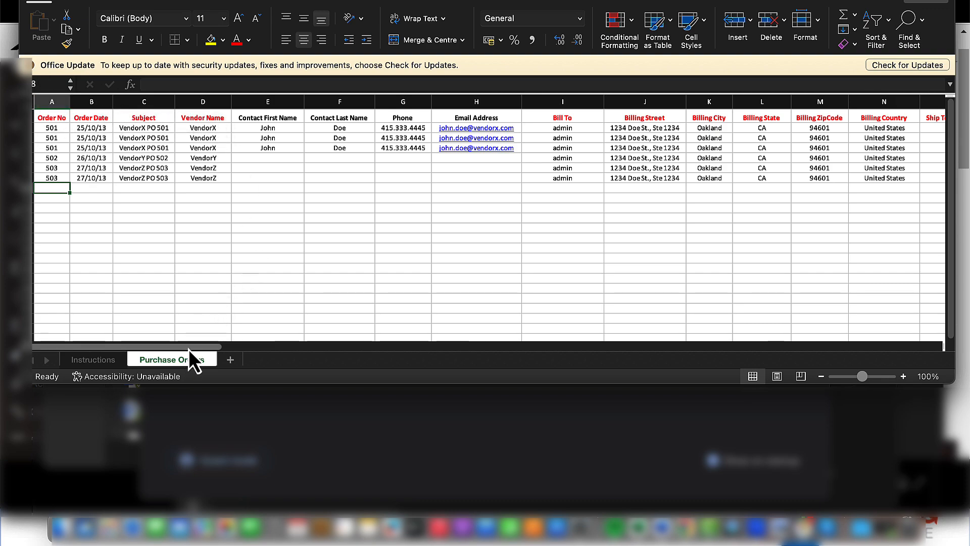
pyautogui.moveTo(189, 350); pyautogui.dragTo(338, 352)
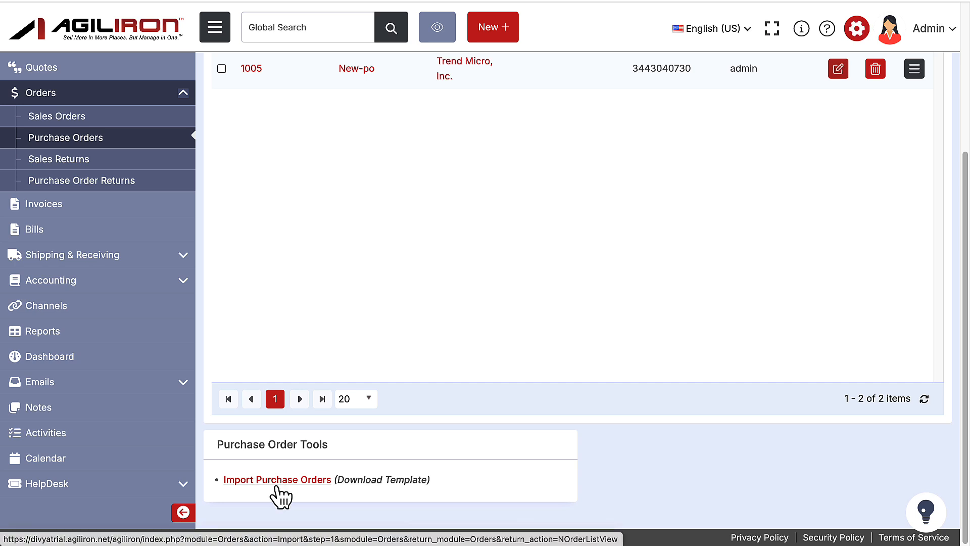
# Start a purchase order import from the Custom data source and upload purchase-orders.csv with its header row.
pyautogui.click(277, 479)
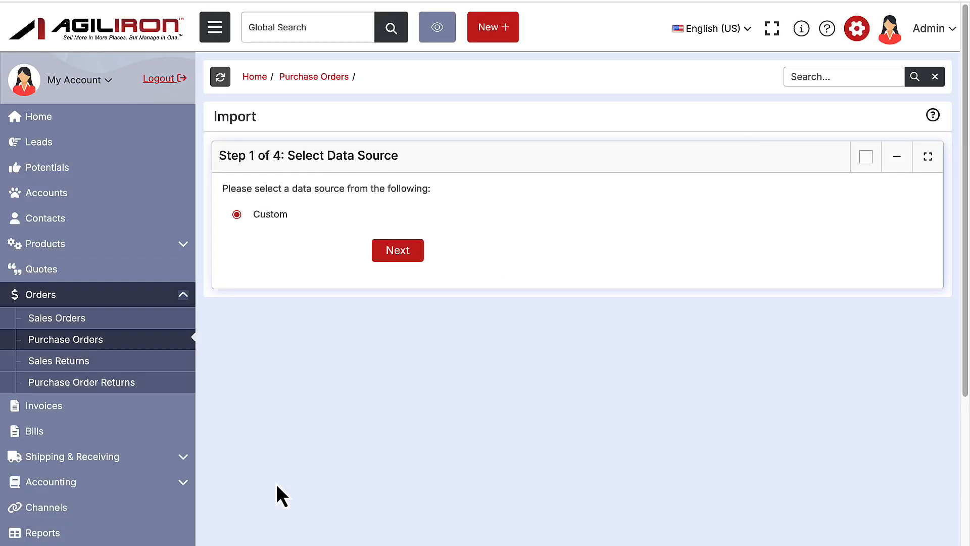
pyautogui.click(411, 256)
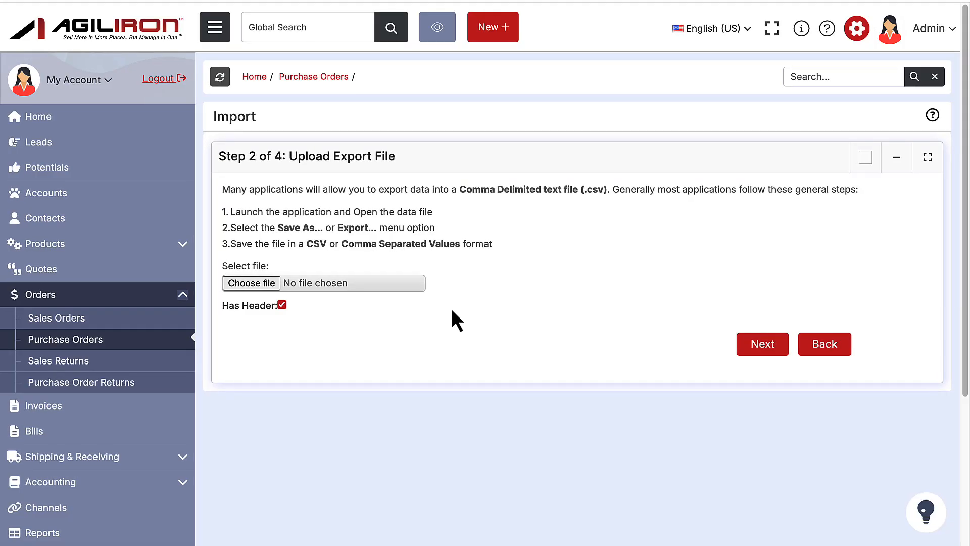
pyautogui.click(267, 281)
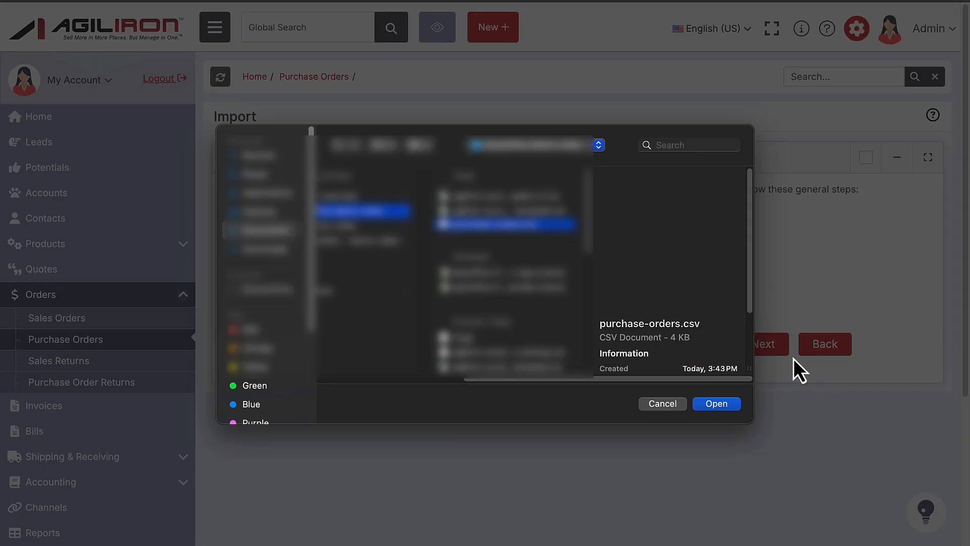
pyautogui.click(712, 404)
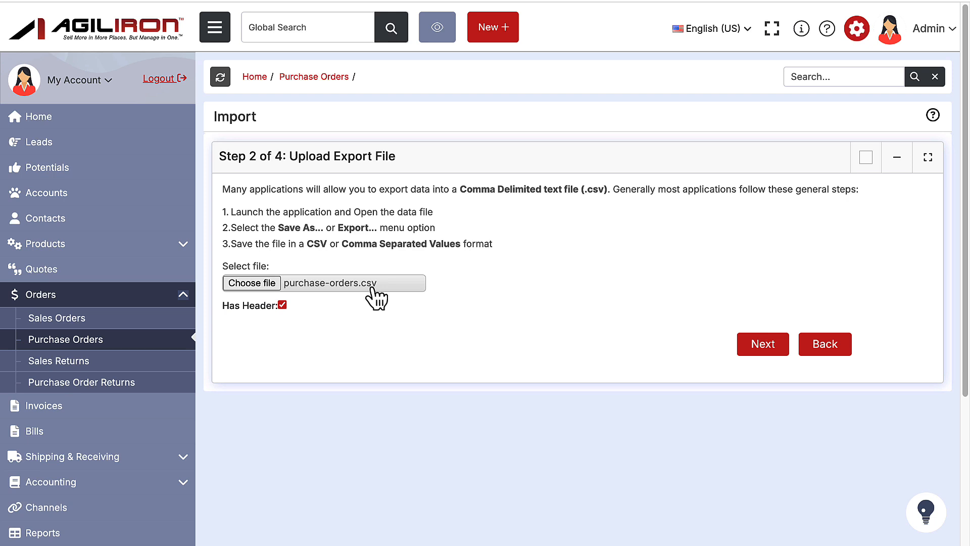
pyautogui.click(756, 353)
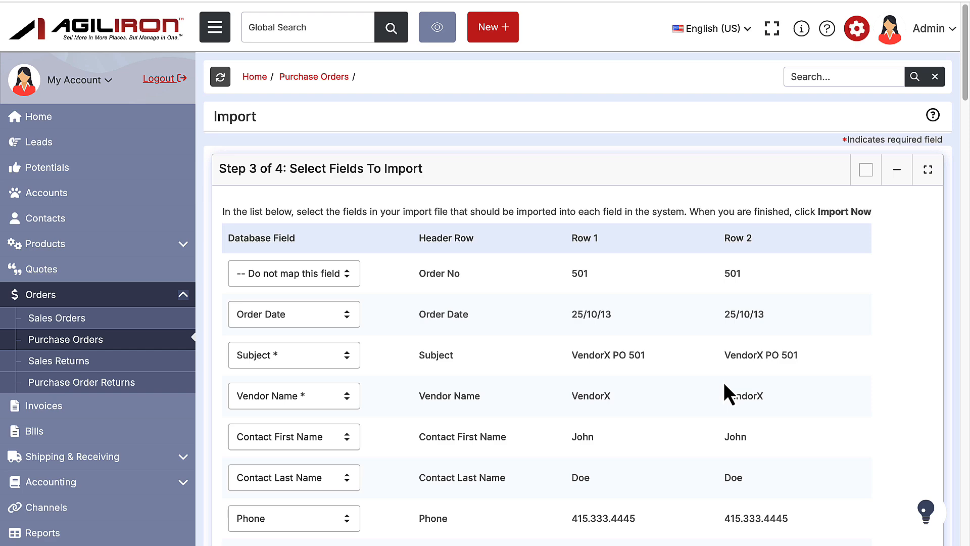
# Review the field mapping through to the end, import the purchase orders with it, and finish the import.
pyautogui.scroll(-4, 723, 382)
pyautogui.scroll(-1, 595, 395)
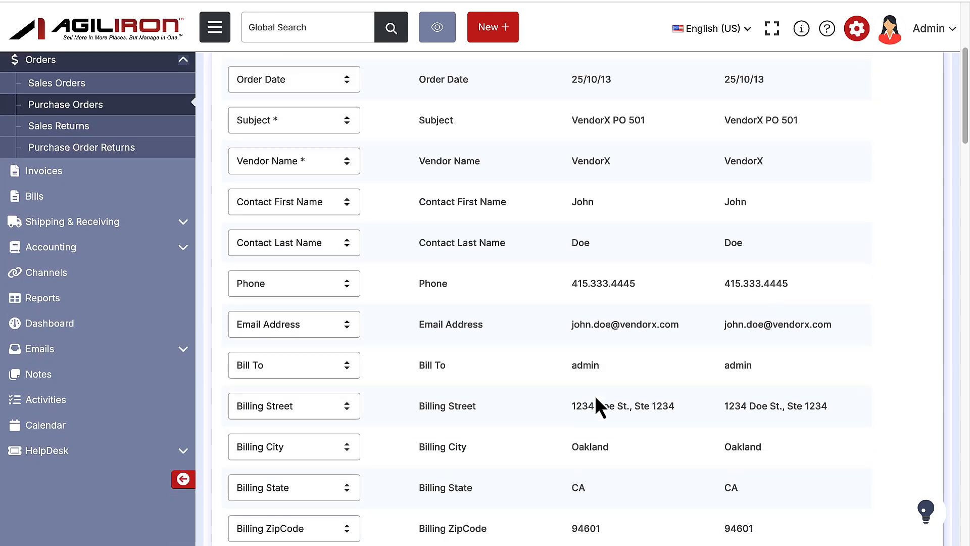
pyautogui.scroll(-20, 596, 398)
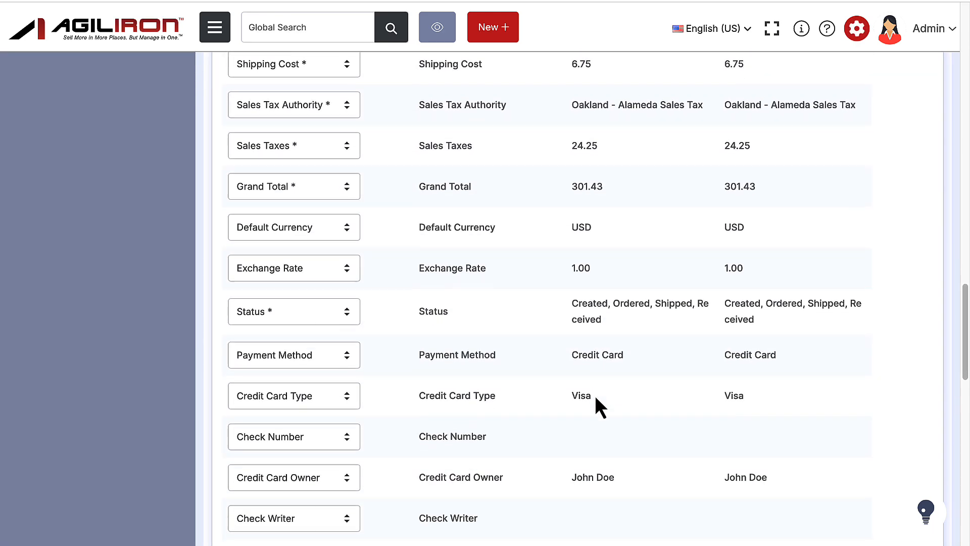
pyautogui.scroll(-15, 595, 395)
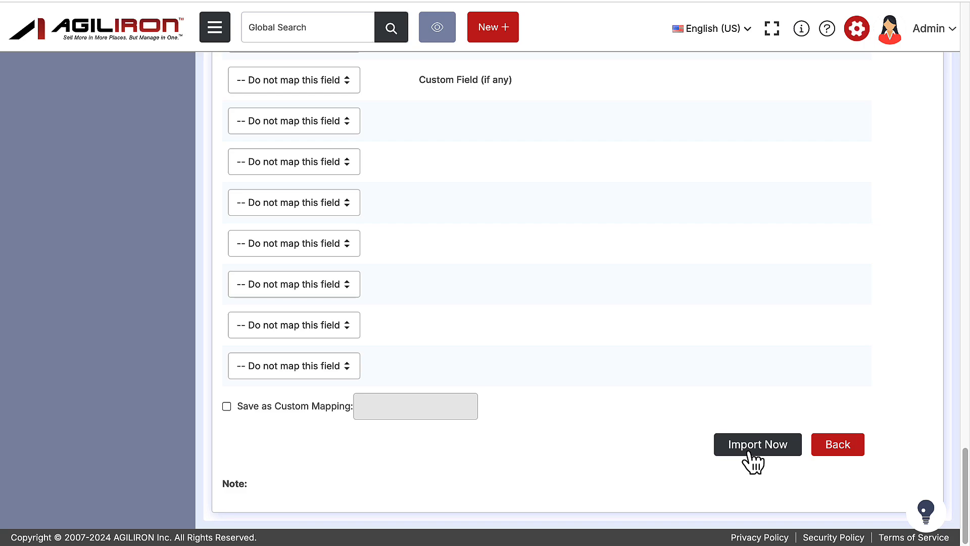
pyautogui.click(748, 453)
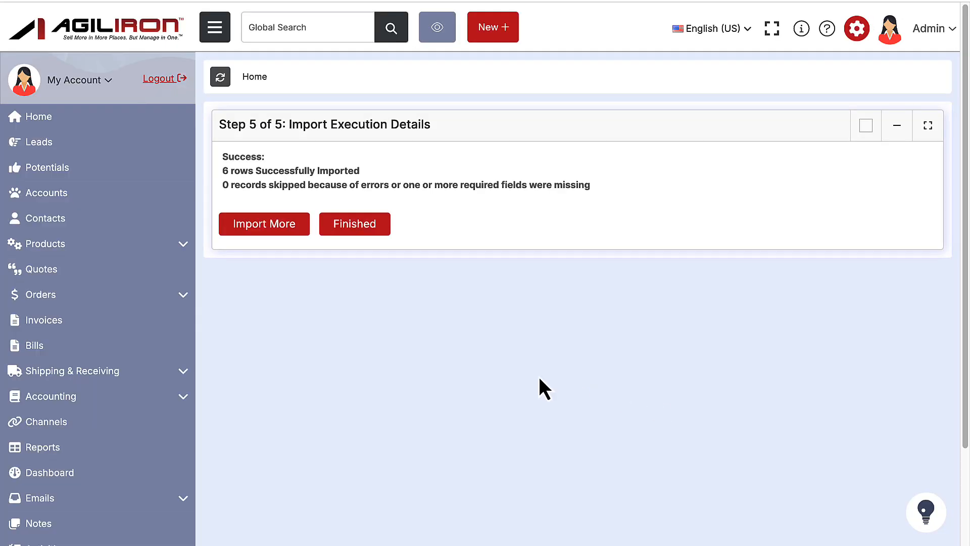
pyautogui.click(349, 235)
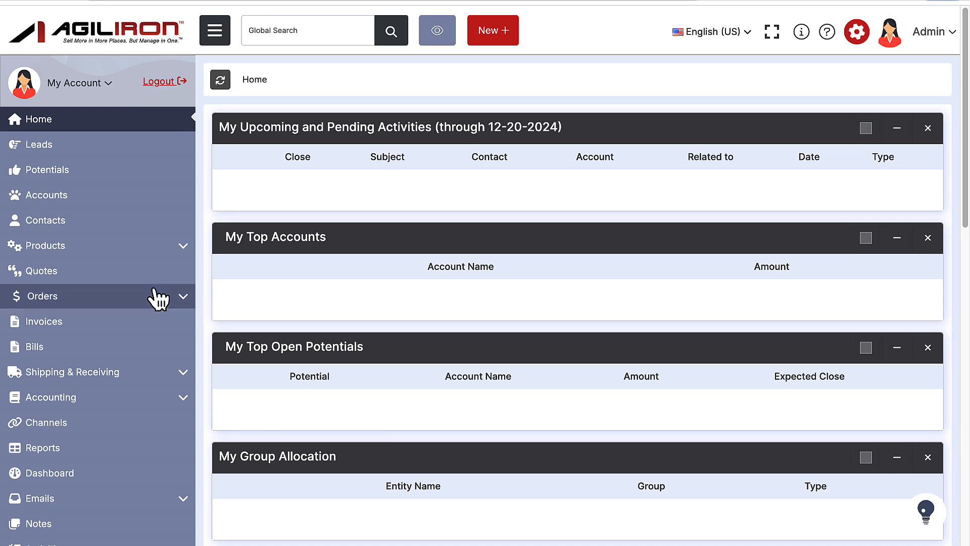
# Select the first three orders in the Sales Orders list and bring up the additional list actions.
pyautogui.click(183, 297)
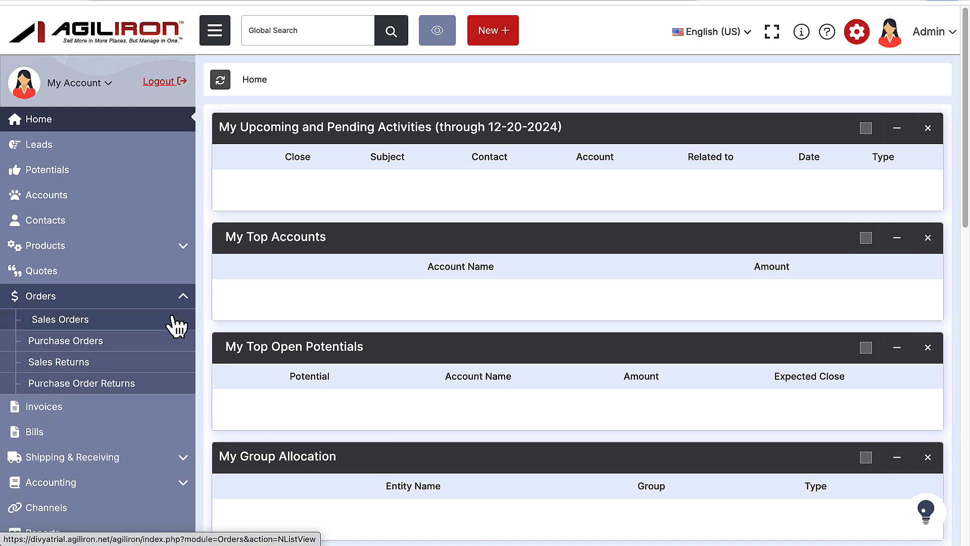
pyautogui.click(173, 319)
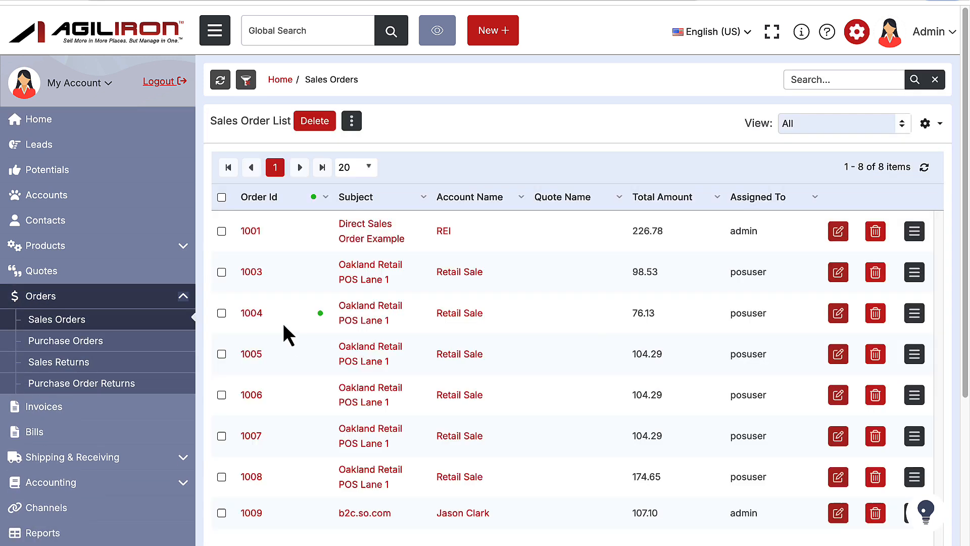
pyautogui.click(222, 197)
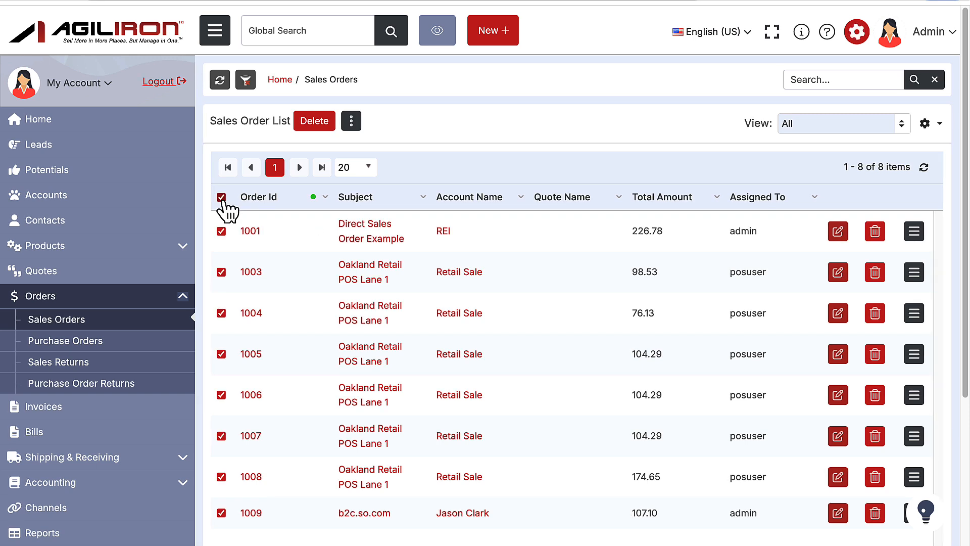
pyautogui.click(221, 197)
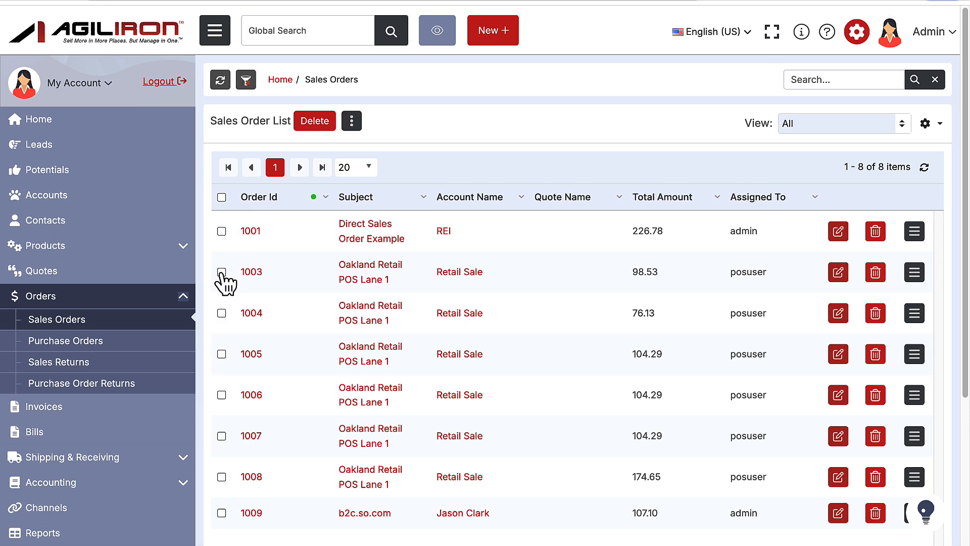
pyautogui.moveTo(257, 283)
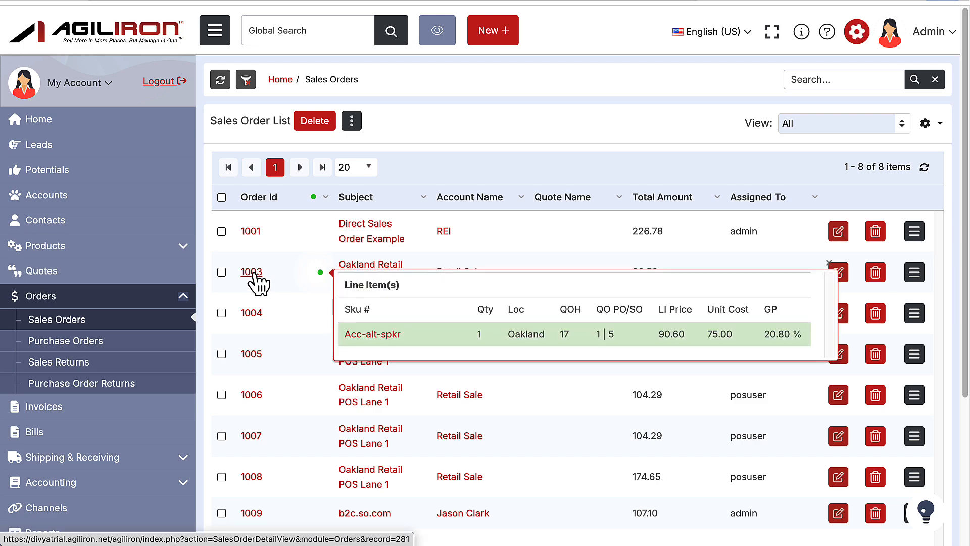
pyautogui.click(252, 273)
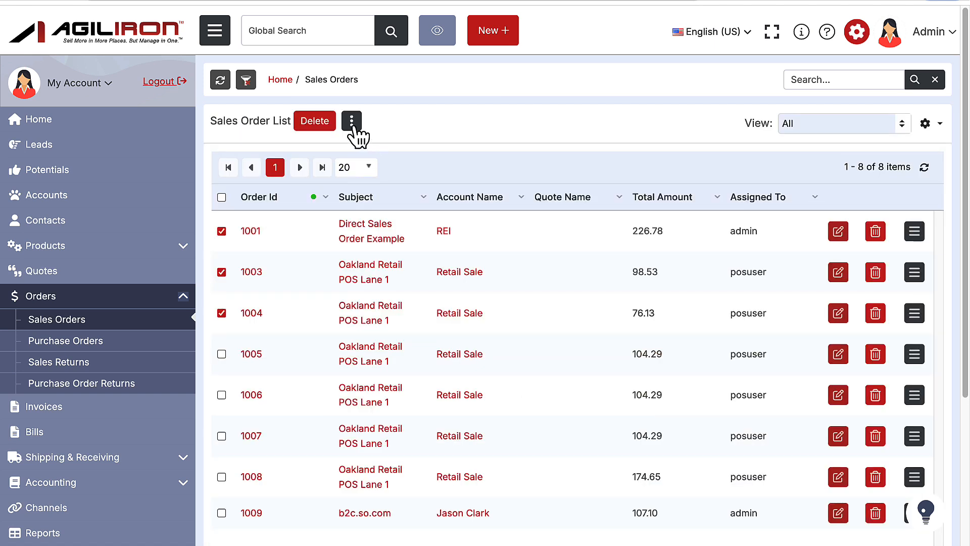
pyautogui.click(352, 124)
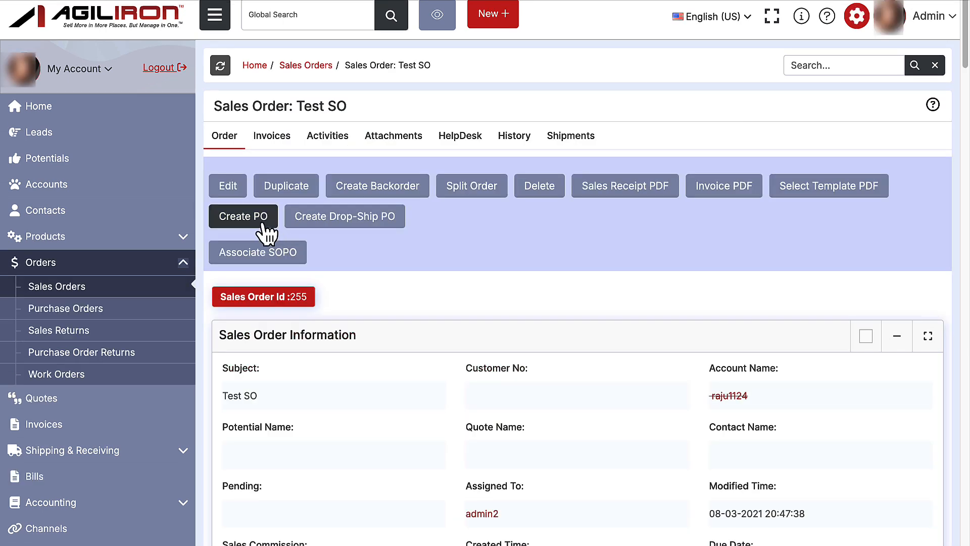
# Create a purchase order from the Test SO sales order for product 878787 - abc with a PO quantity of 10.
pyautogui.click(265, 229)
pyautogui.click(244, 296)
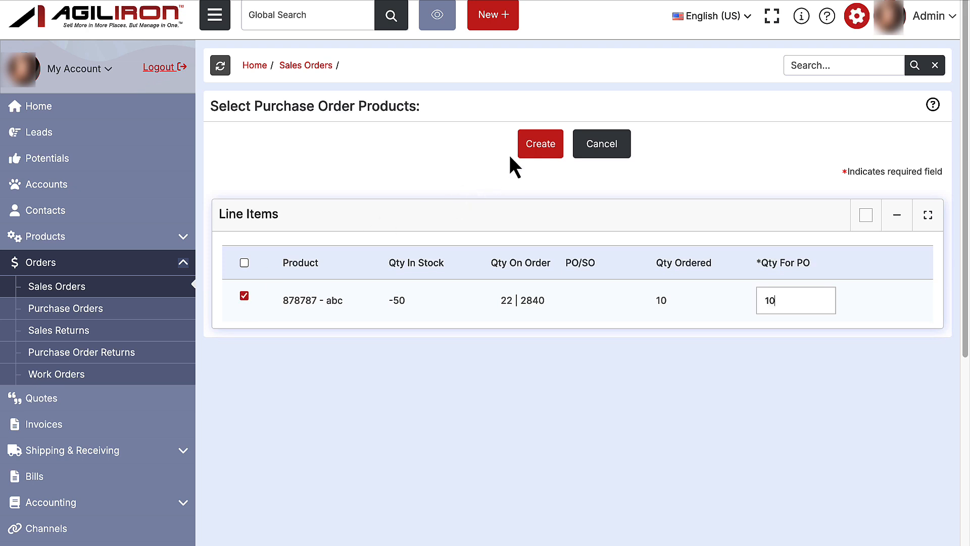
pyautogui.click(539, 145)
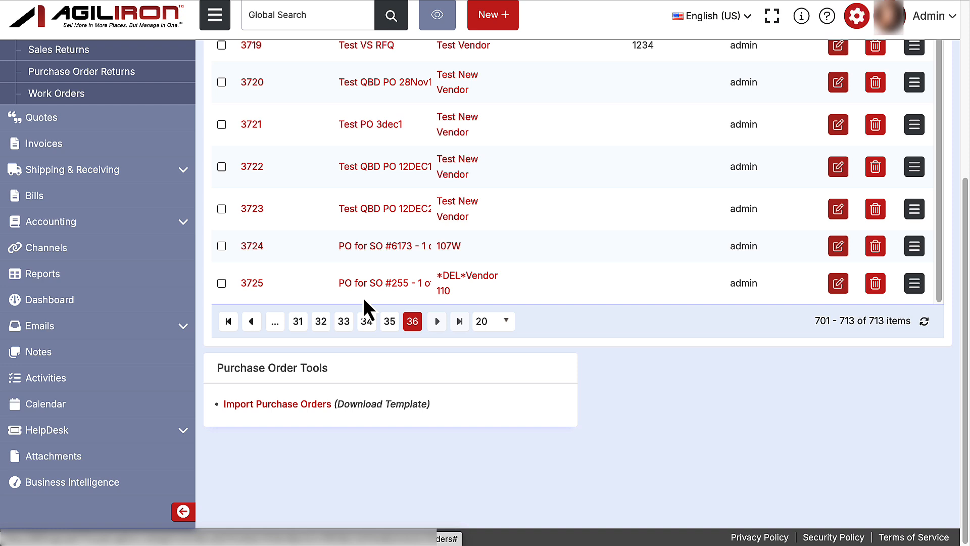
# Open the purchase order generated from the Test SO sales order and review its related sales order and line items.
pyautogui.click(362, 297)
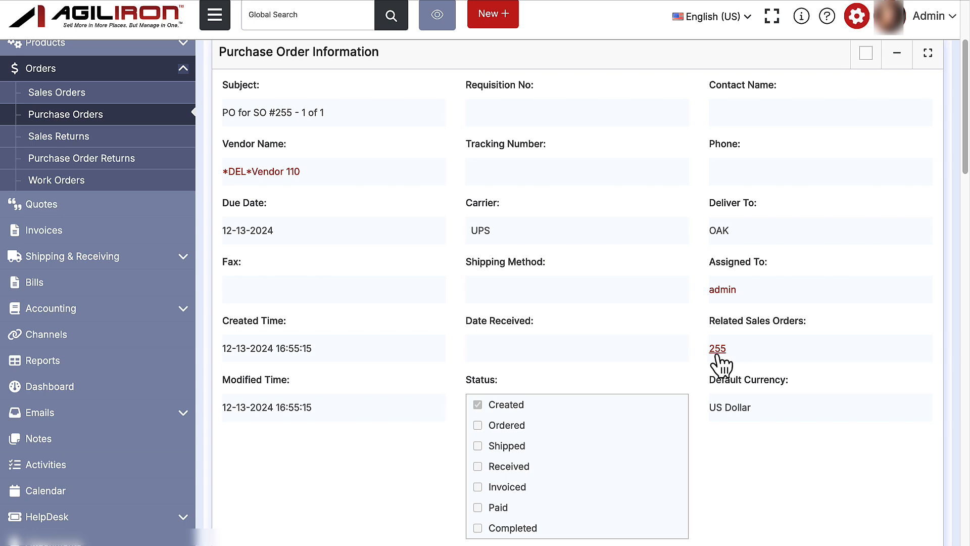
pyautogui.scroll(-10, 719, 356)
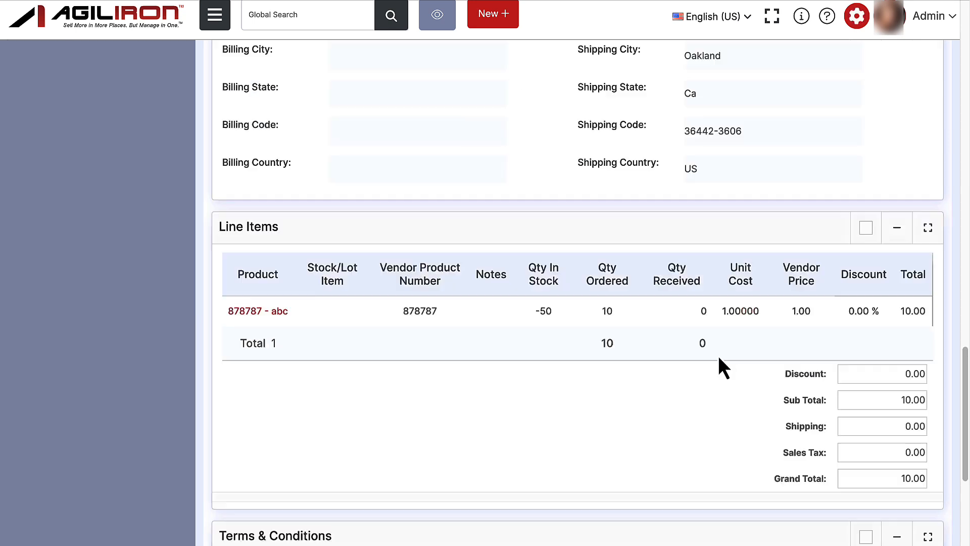
pyautogui.scroll(-3, 718, 357)
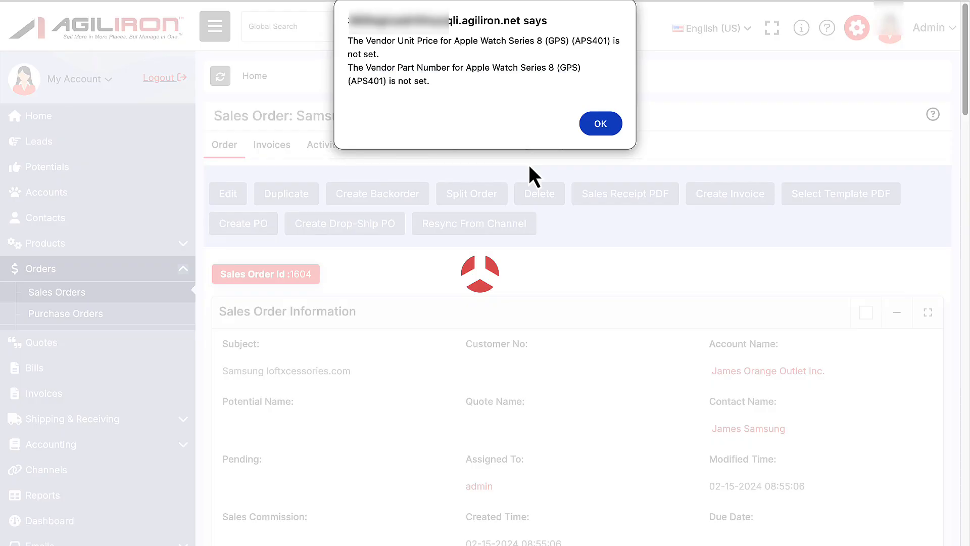
pyautogui.click(596, 126)
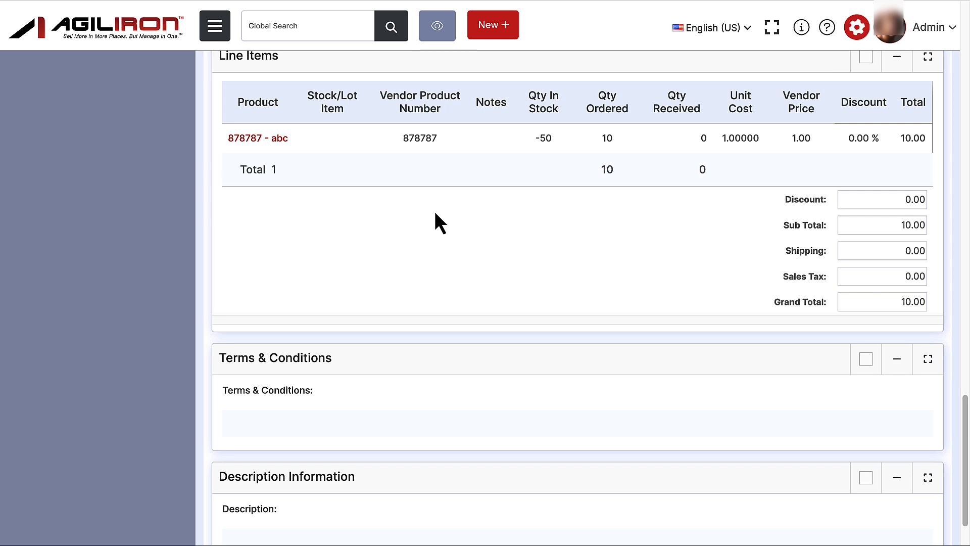
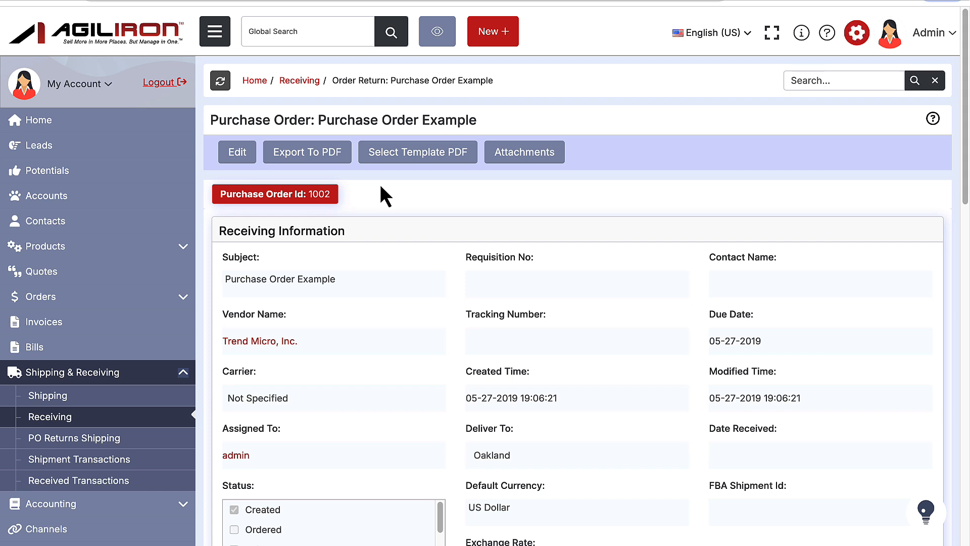
# Edit the receiving record of Purchase Order Example, entering current receiving quantities of 1 for hd-wd-1 and 3 for ms-server.
pyautogui.click(237, 153)
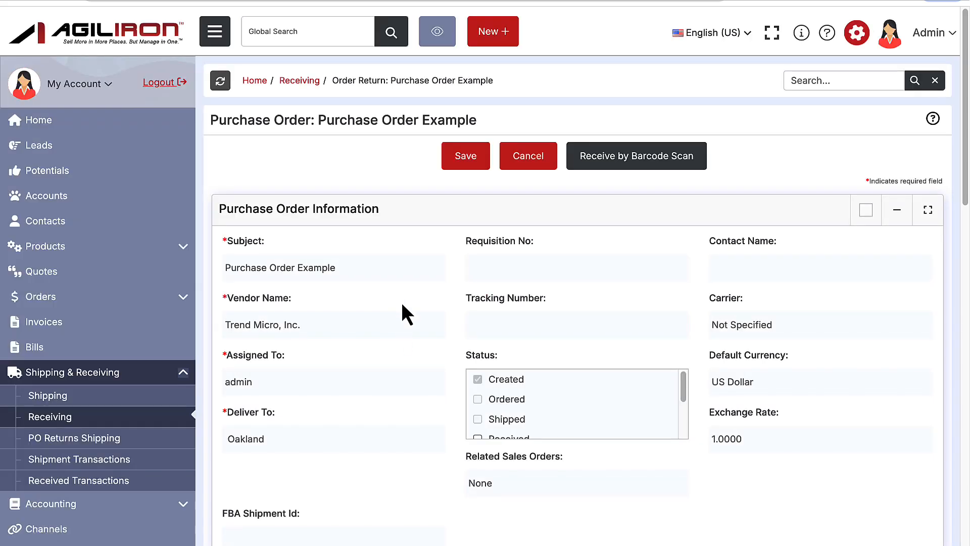
pyautogui.scroll(-13, 399, 344)
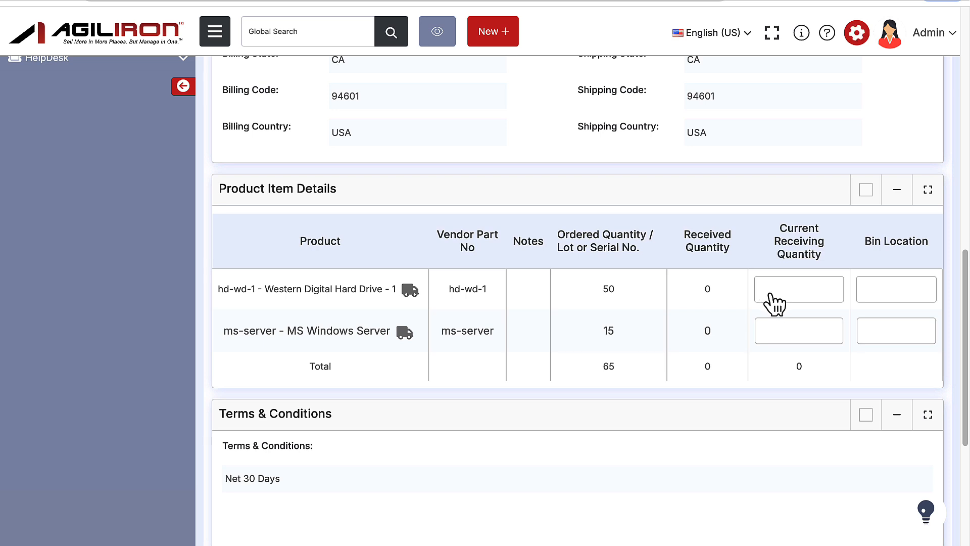
pyautogui.write('1')
pyautogui.click(778, 337)
pyautogui.write('3')
# Set the status of Purchase Order Example to Received and confirm marking all its products as fully received.
pyautogui.scroll(12, 642, 323)
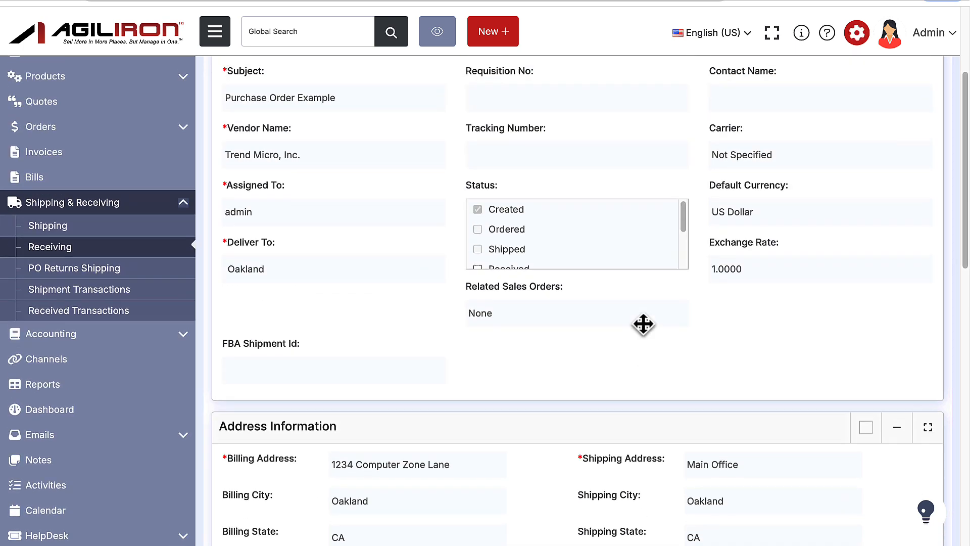
pyautogui.scroll(-3, 480, 363)
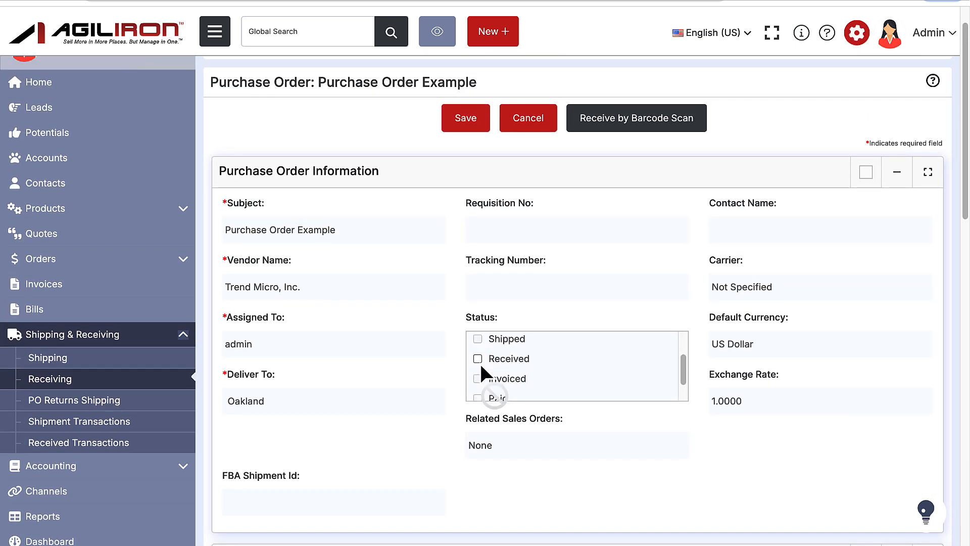
pyautogui.click(478, 336)
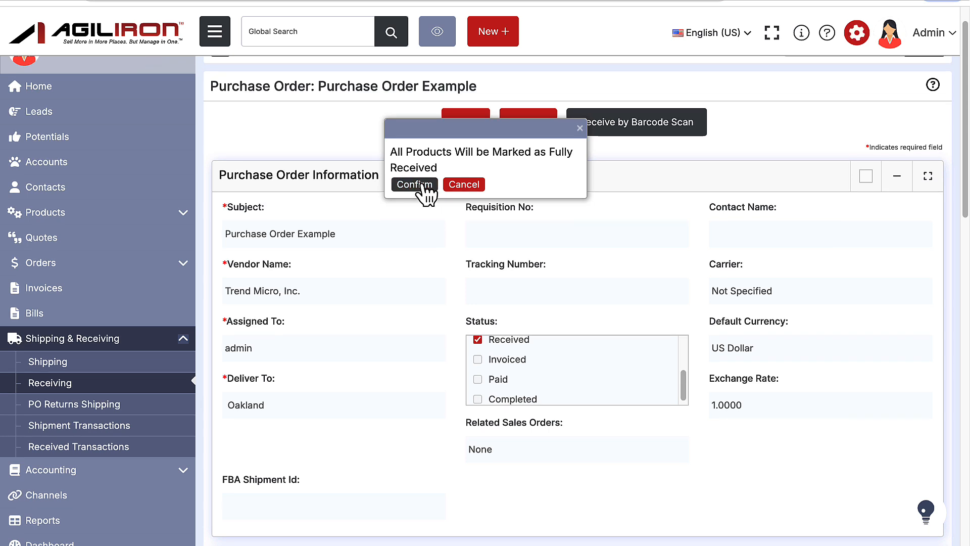
pyautogui.click(422, 185)
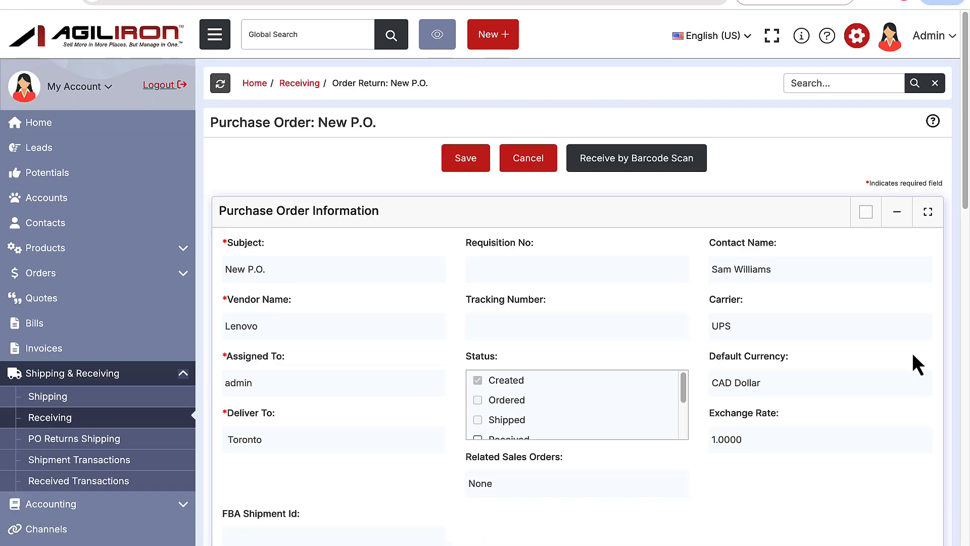
# Set the current receiving quantity of CW004 - Cartier Watch to 1 in the New P.O. receiving record.
pyautogui.scroll(-10, 913, 355)
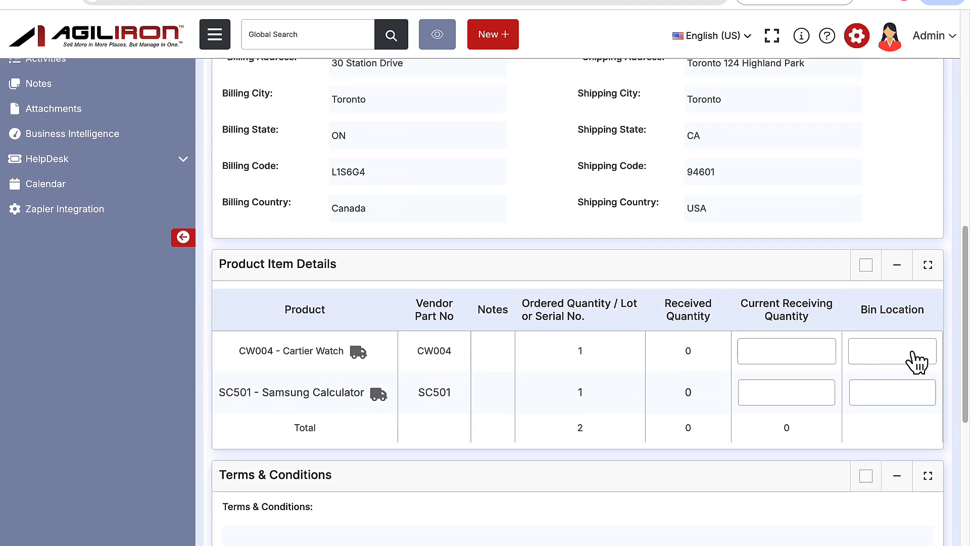
pyautogui.scroll(-2, 791, 285)
pyautogui.click(787, 275)
pyautogui.write('1')
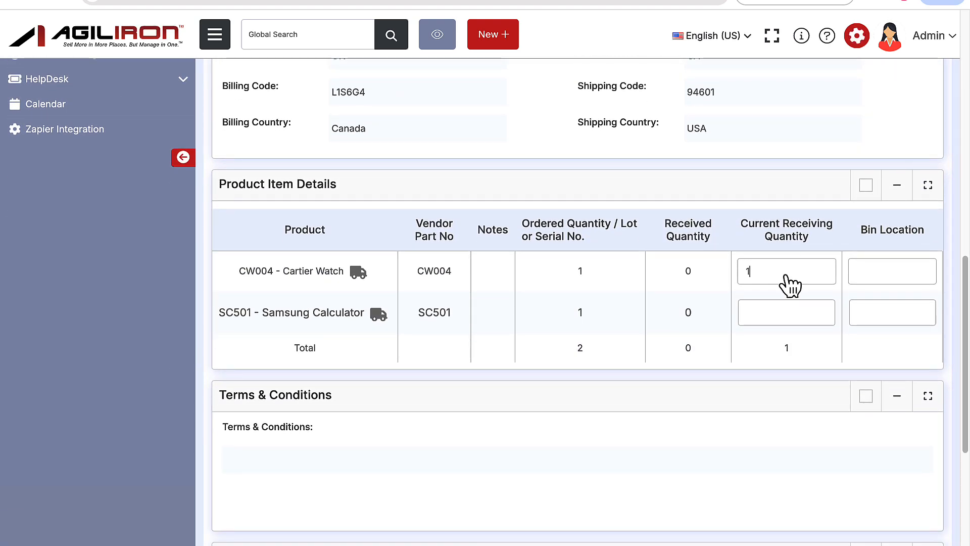
# Switch New P.O. to receiving by barcode scan and enter the product barcode K1234567.
pyautogui.scroll(10, 786, 284)
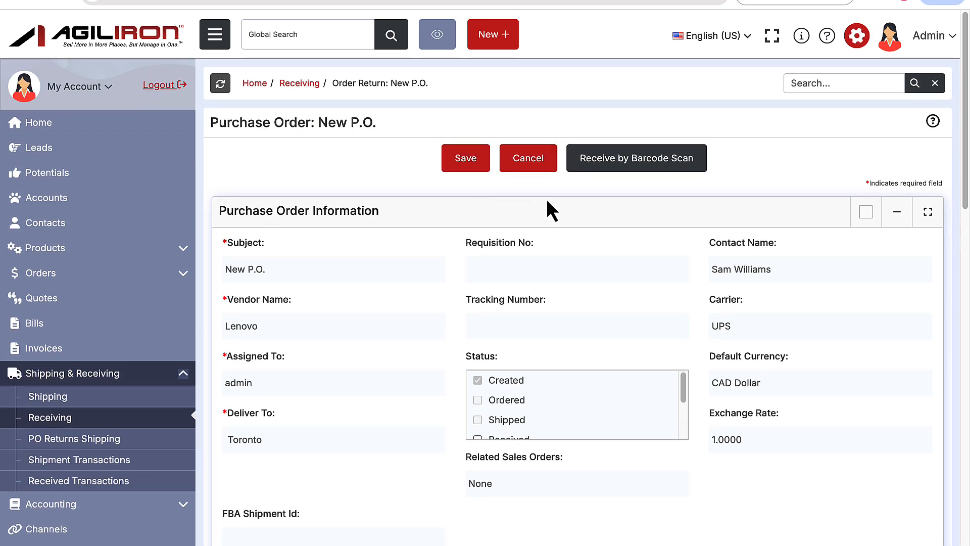
pyautogui.click(604, 174)
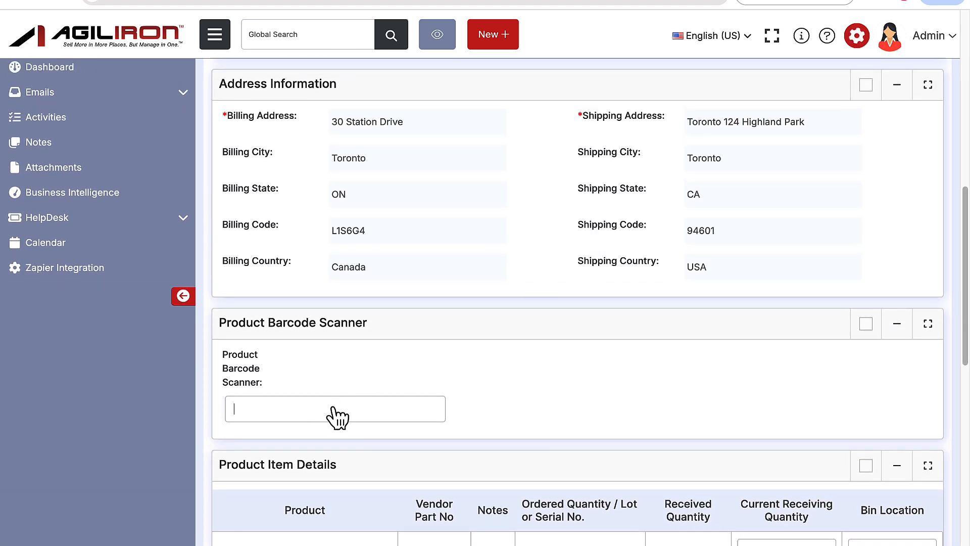
pyautogui.write('K1234567')
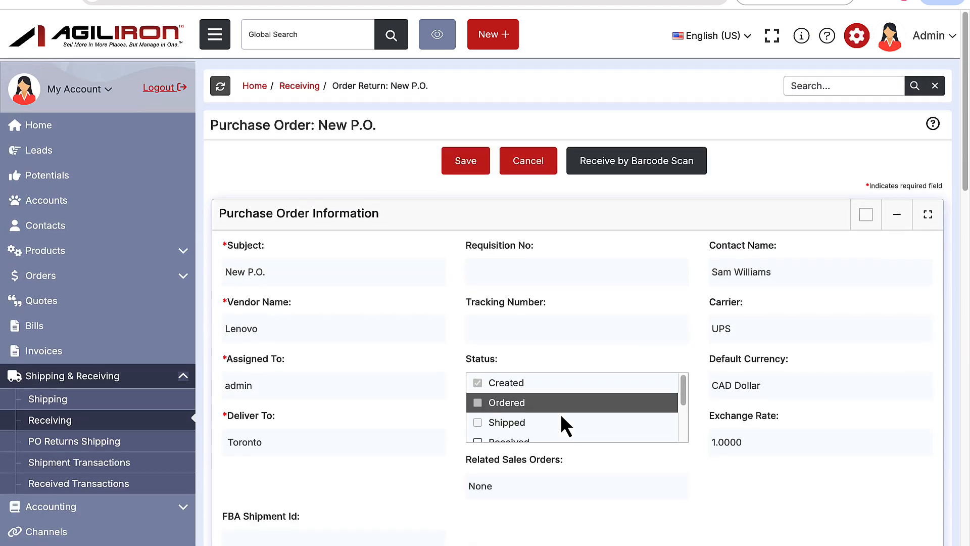
# Mark POS Toronto POS Lane 1, the second Receiving Lot Product P.O. and PO Serialized Test as received from the Receiving list.
pyautogui.click(583, 387)
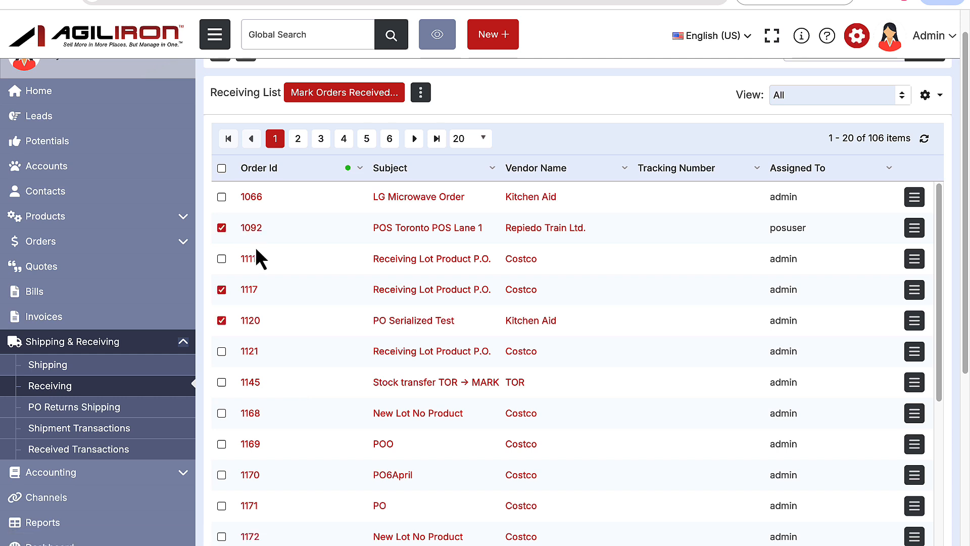
pyautogui.click(384, 99)
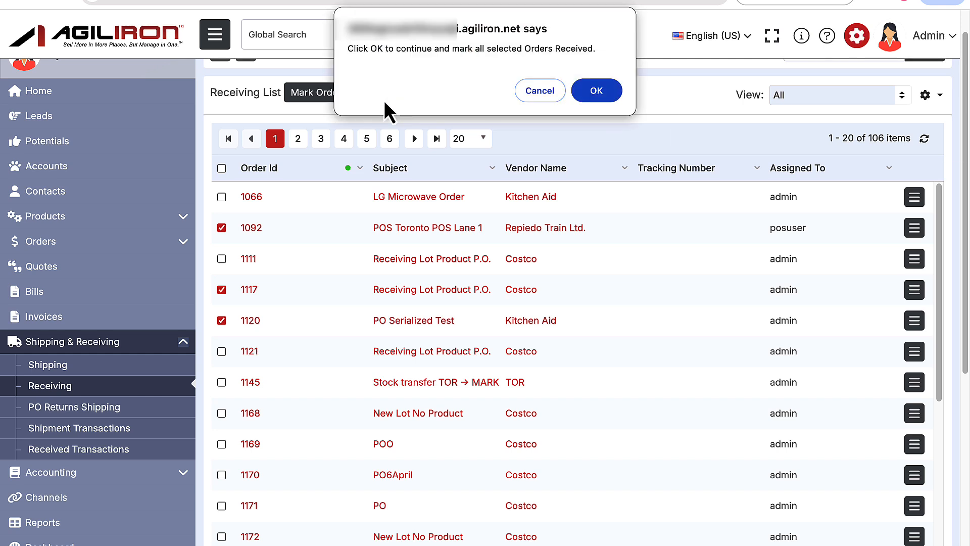
pyautogui.click(587, 96)
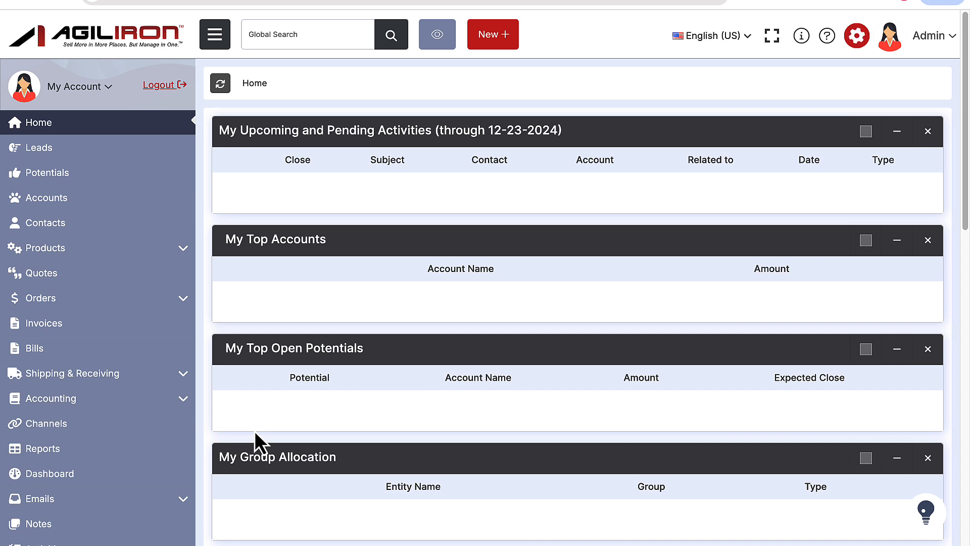
# Edit Purchase Order Example from the accounting payables, set its status to Paid and review its payment information.
pyautogui.click(183, 402)
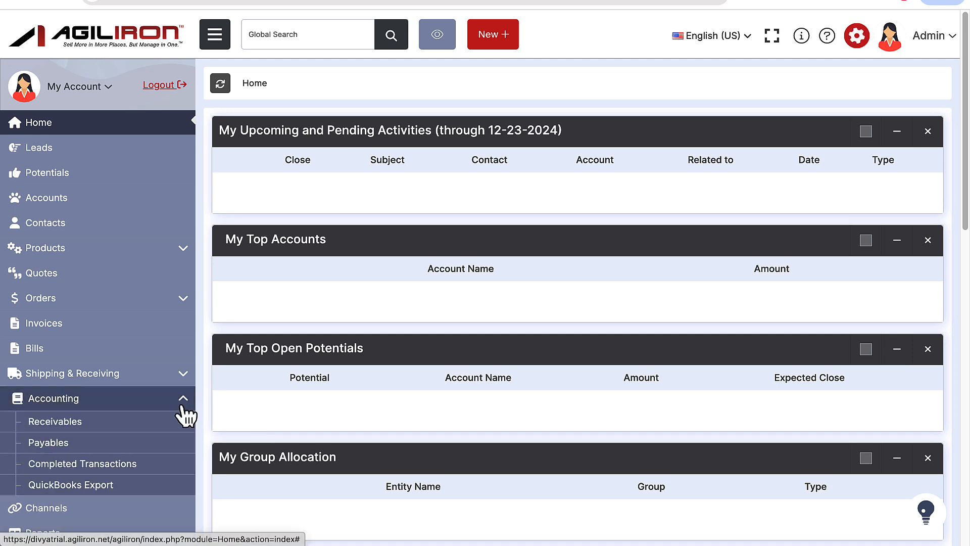
pyautogui.click(166, 452)
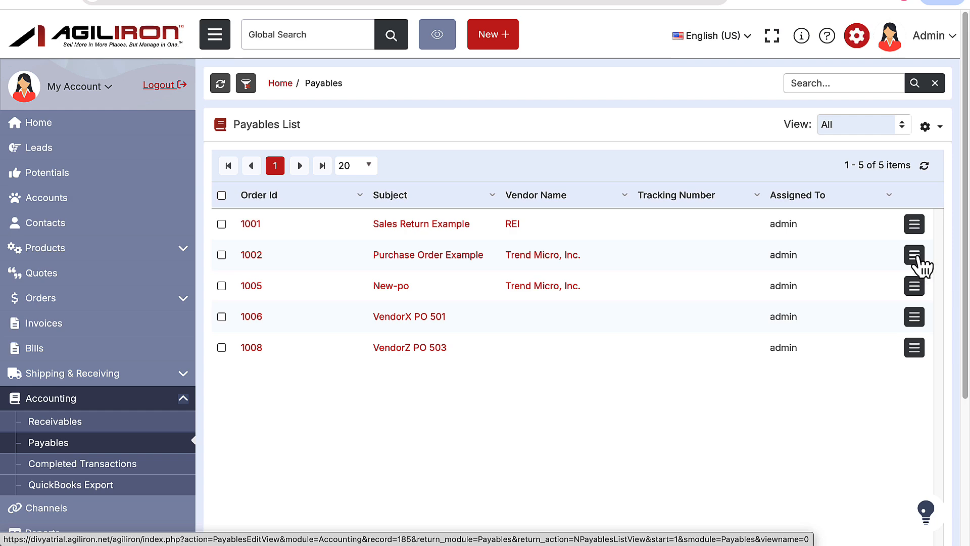
pyautogui.click(915, 255)
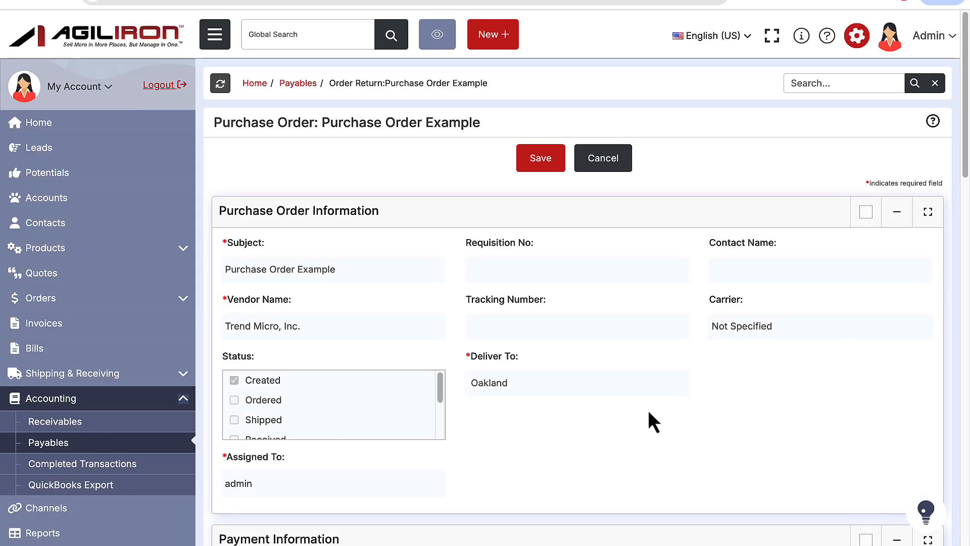
pyautogui.scroll(-2, 402, 430)
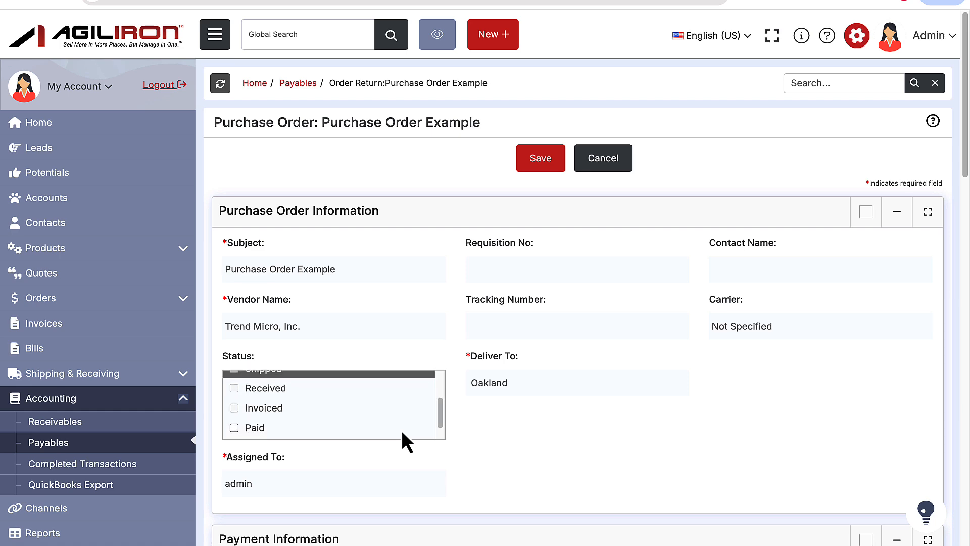
pyautogui.click(234, 427)
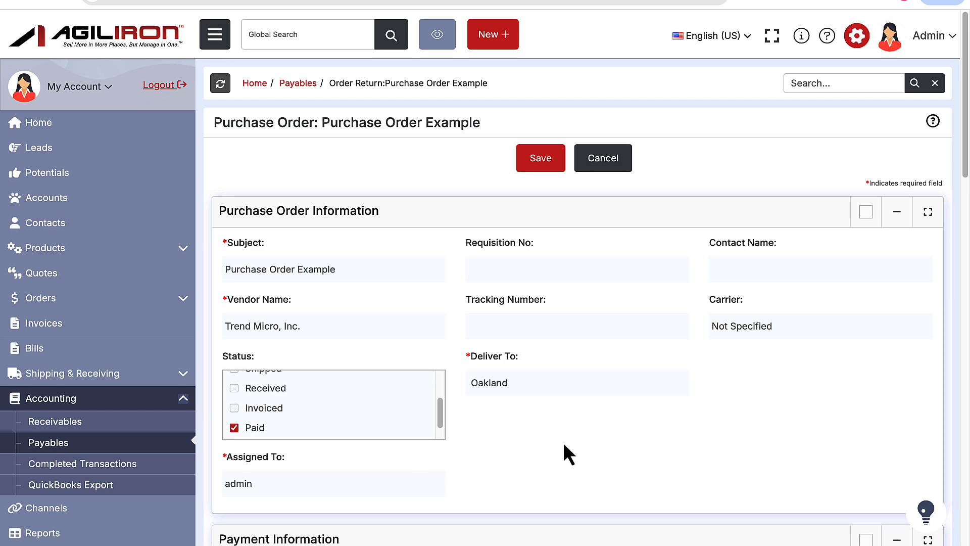
pyautogui.scroll(-5, 564, 444)
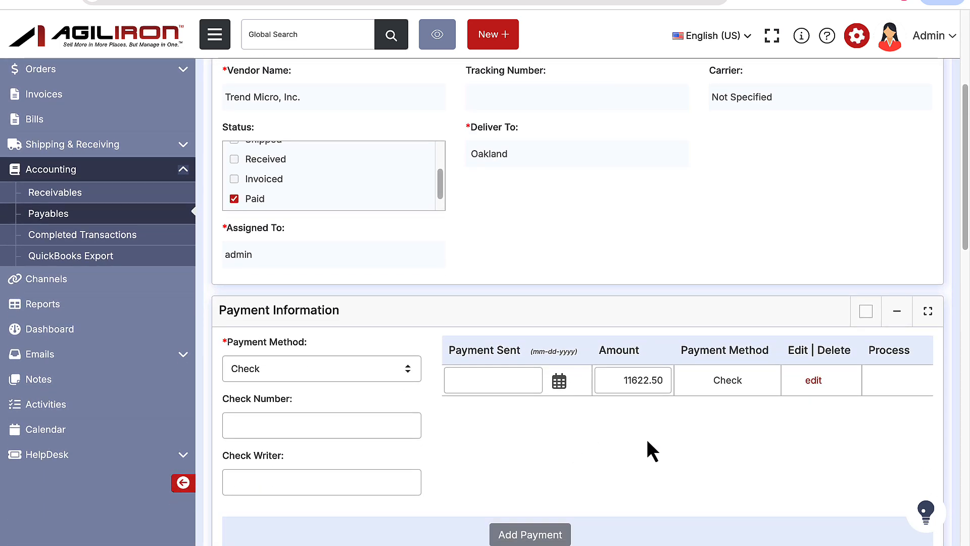
pyautogui.scroll(5, 646, 438)
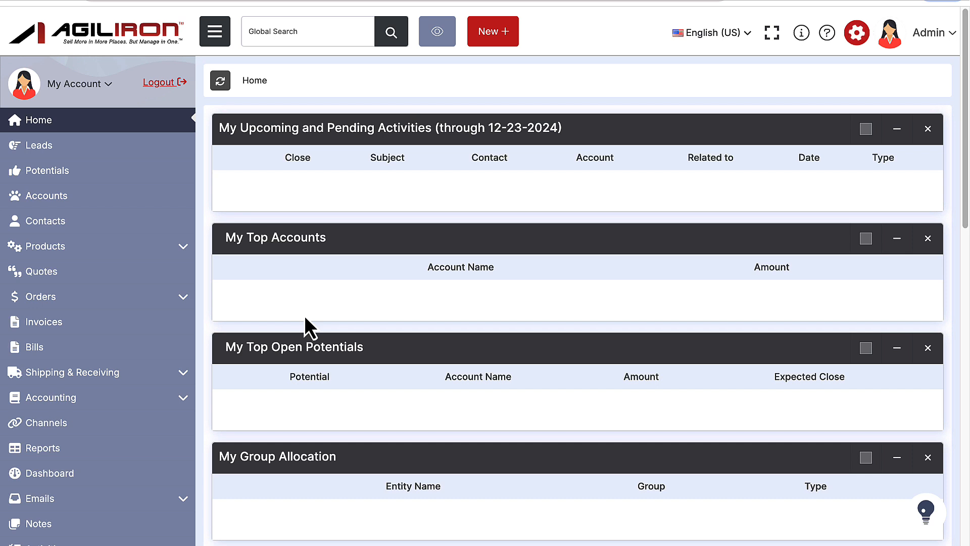
# Open the list of purchase order returns.
pyautogui.click(183, 301)
pyautogui.scroll(-1, 164, 388)
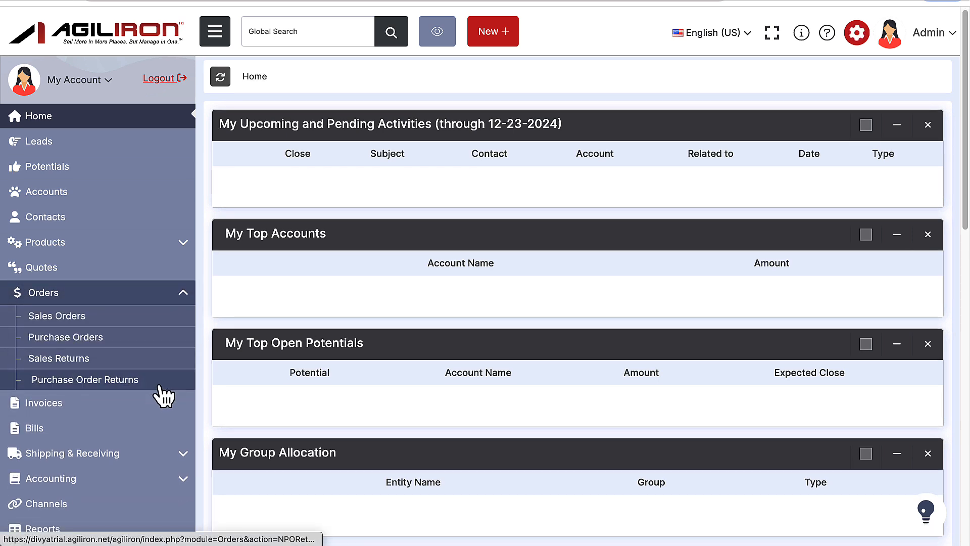
pyautogui.click(162, 390)
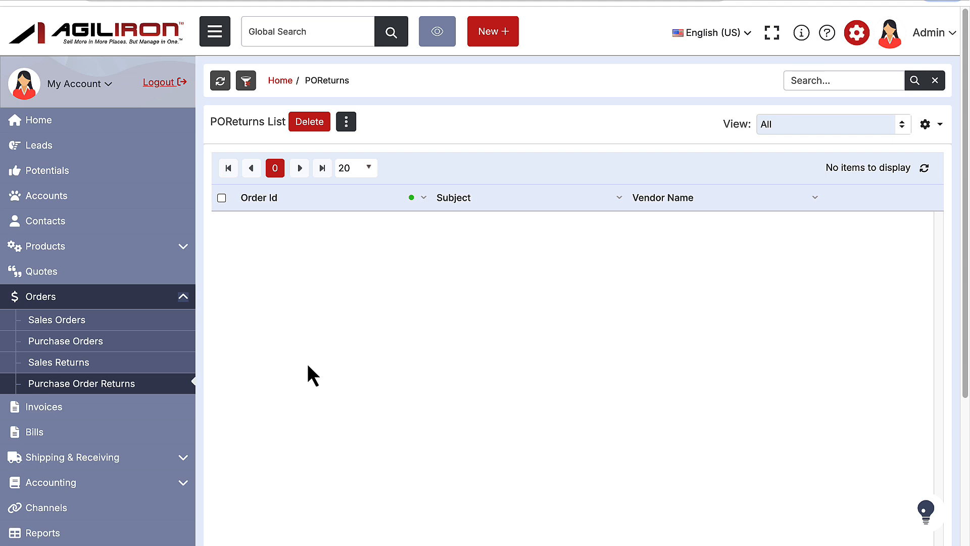
# View the purchase order VendorX PO 501, and go back to the purchase order returns list.
pyautogui.click(179, 347)
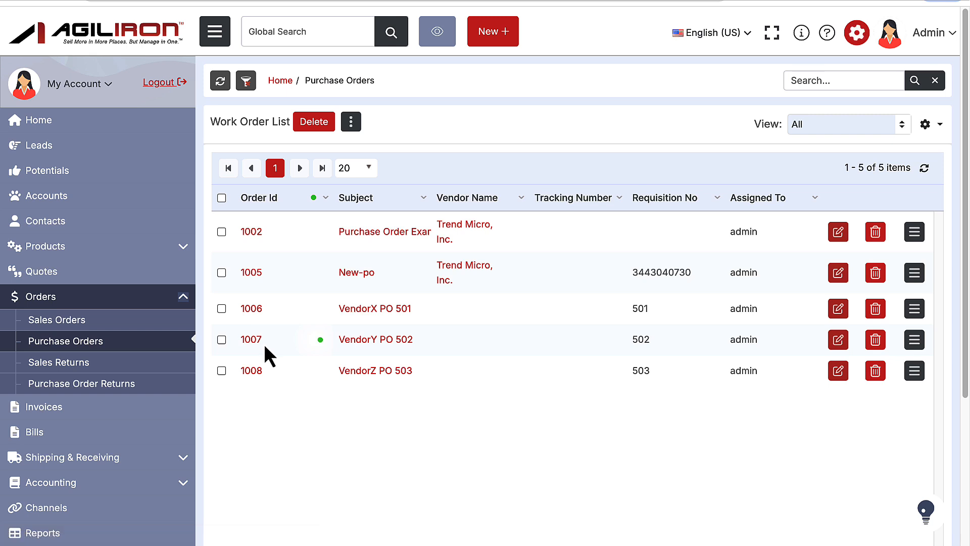
pyautogui.click(251, 309)
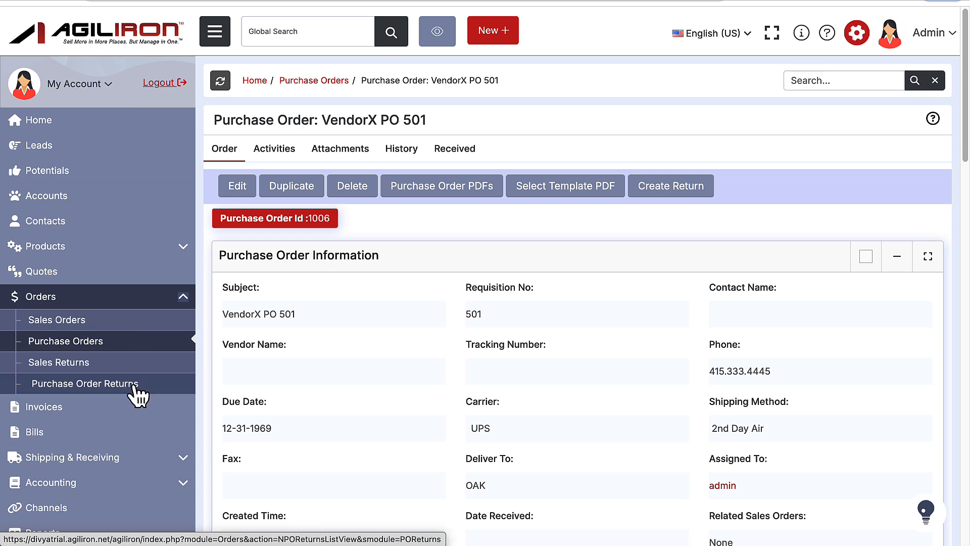
pyautogui.click(89, 384)
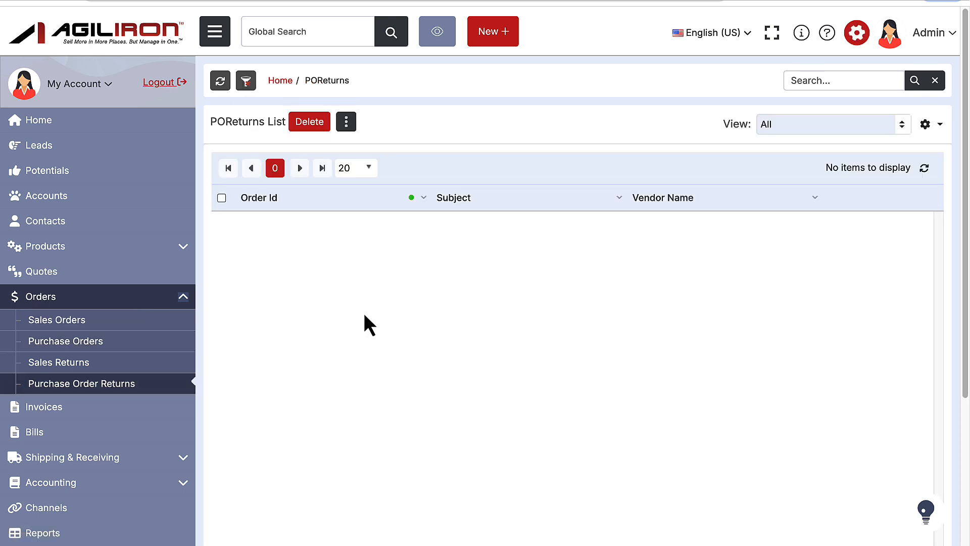
# Try to create a return from the purchase order returns list, answering the Purchase Order ID prompt.
pyautogui.click(346, 127)
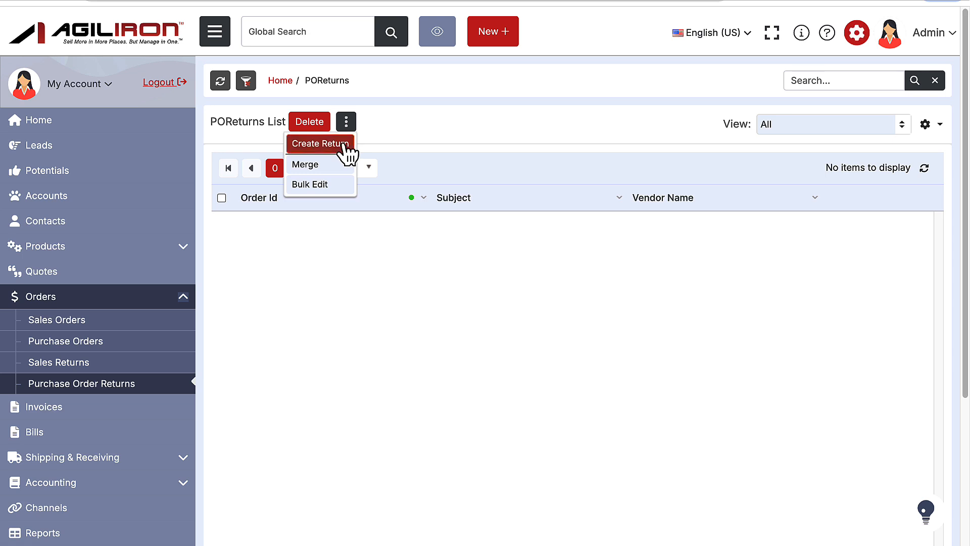
pyautogui.click(344, 145)
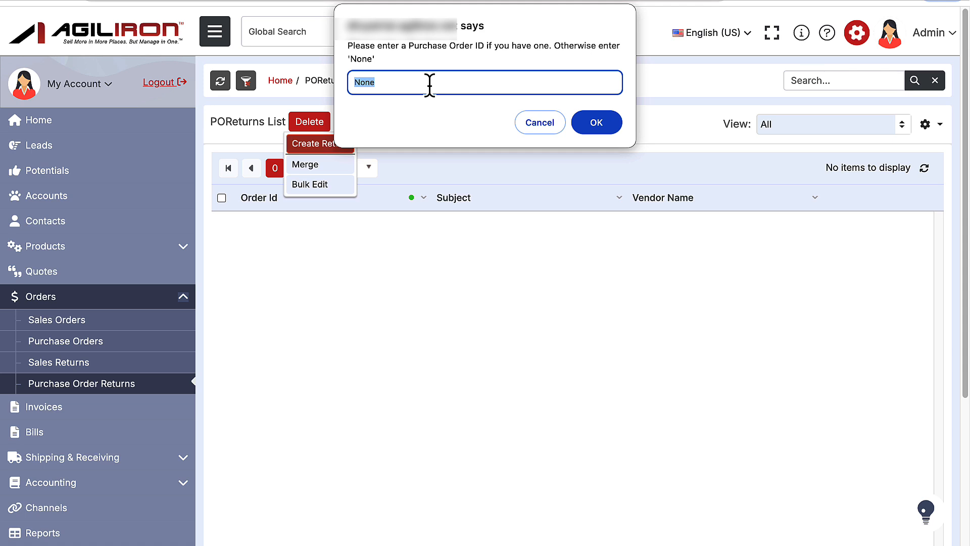
pyautogui.click(595, 123)
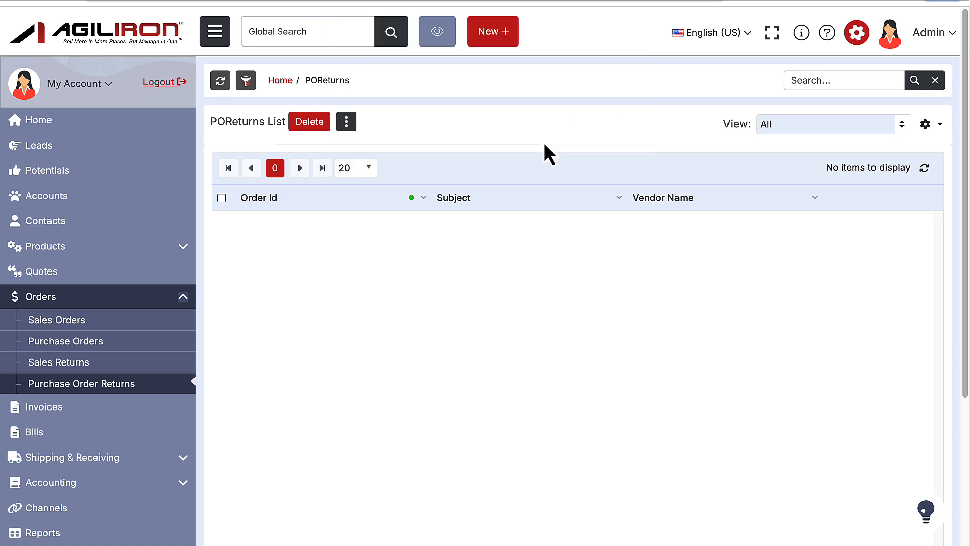
# Start a new purchase return based on the purchase order VendorX PO 501.
pyautogui.click(494, 45)
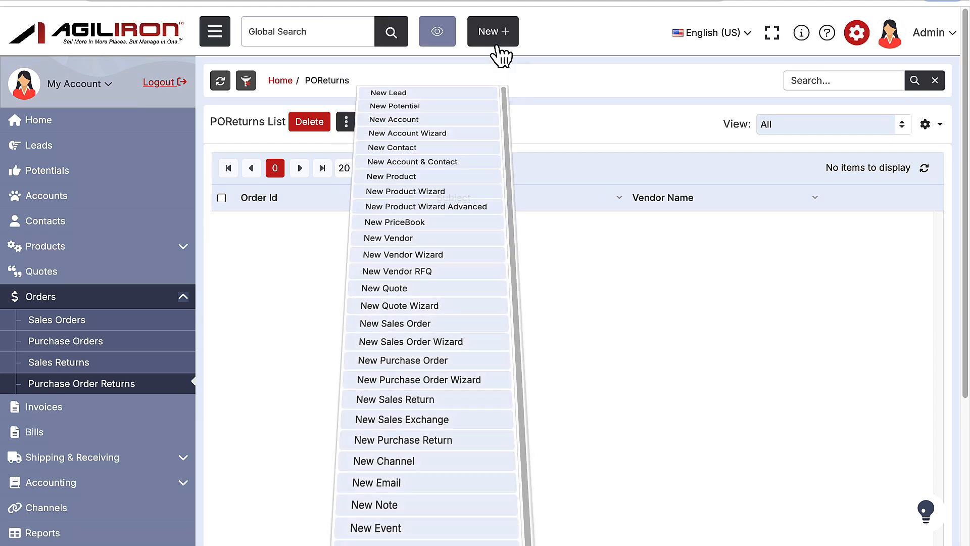
pyautogui.click(463, 429)
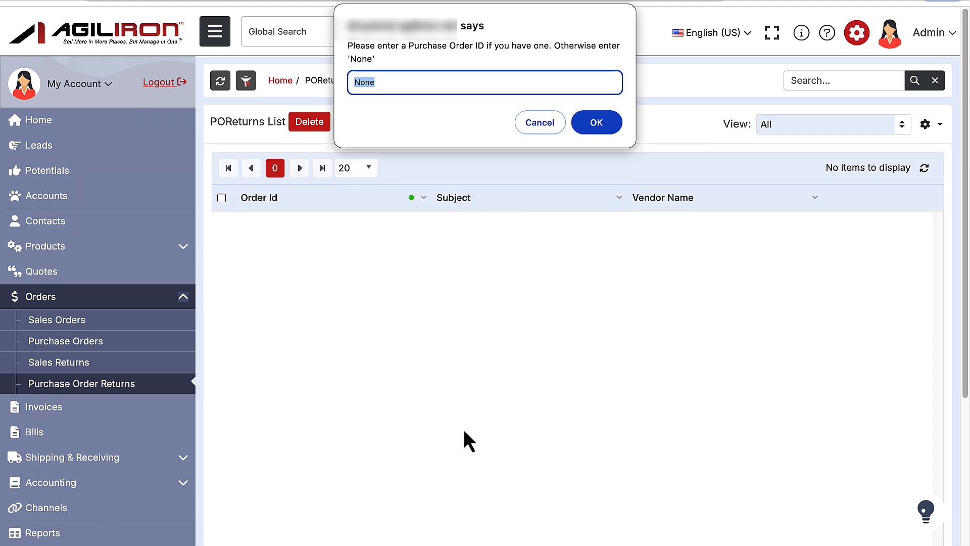
pyautogui.click(608, 122)
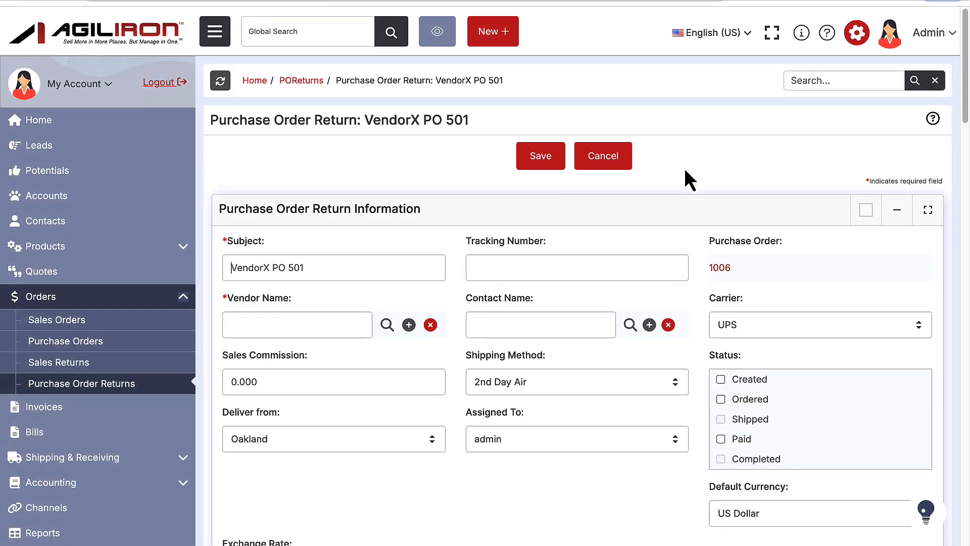
# Review the return's payment information, set its vendor to Trend Micro, Inc. and save the return.
pyautogui.scroll(-4, 690, 194)
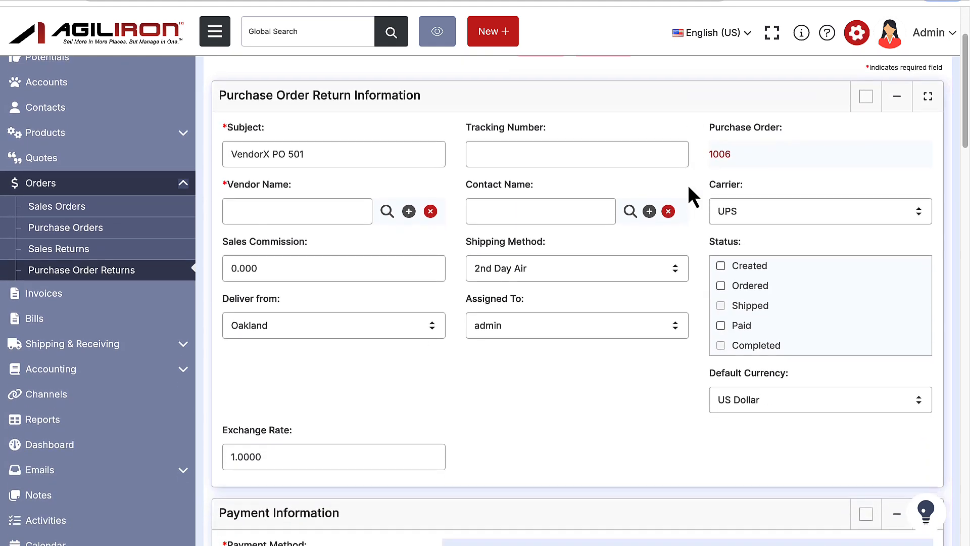
pyautogui.scroll(-8, 689, 188)
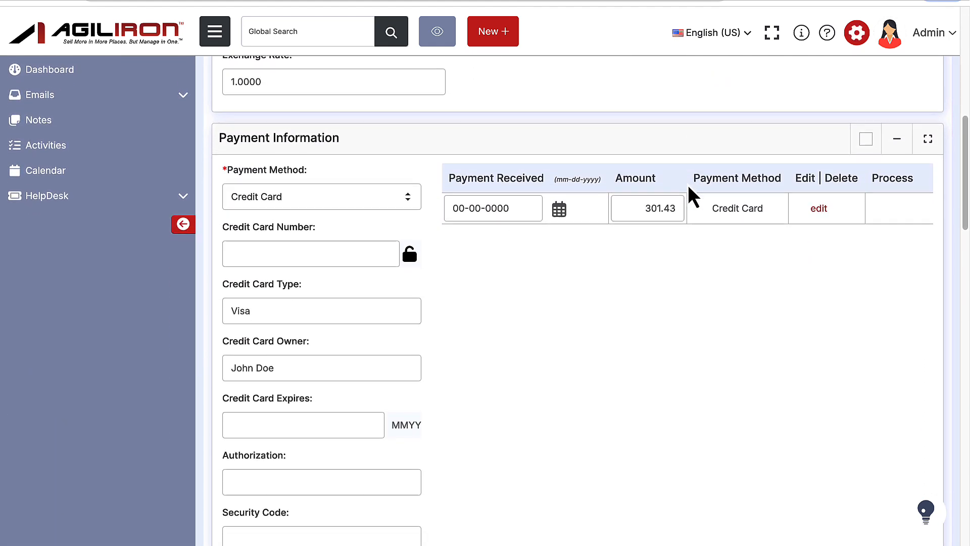
pyautogui.scroll(12, 688, 187)
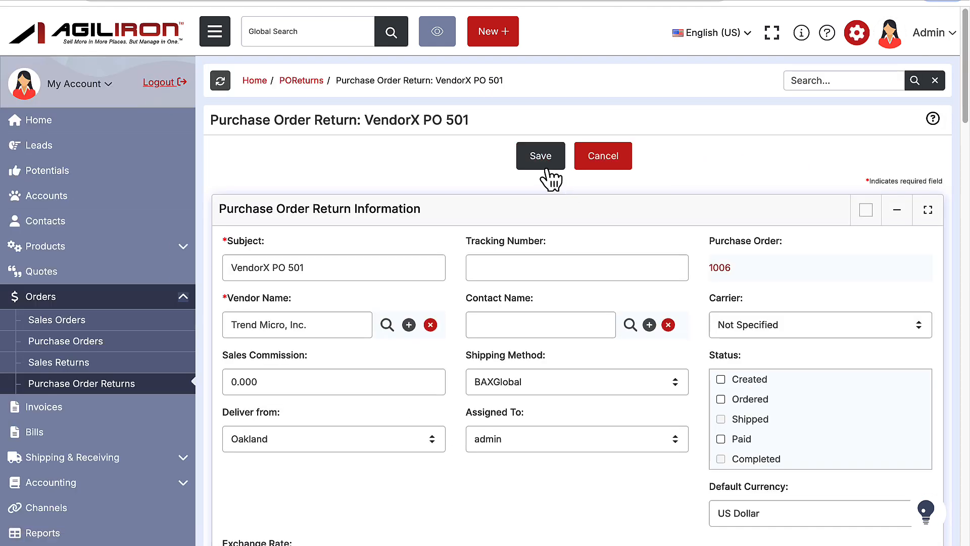
pyautogui.click(546, 171)
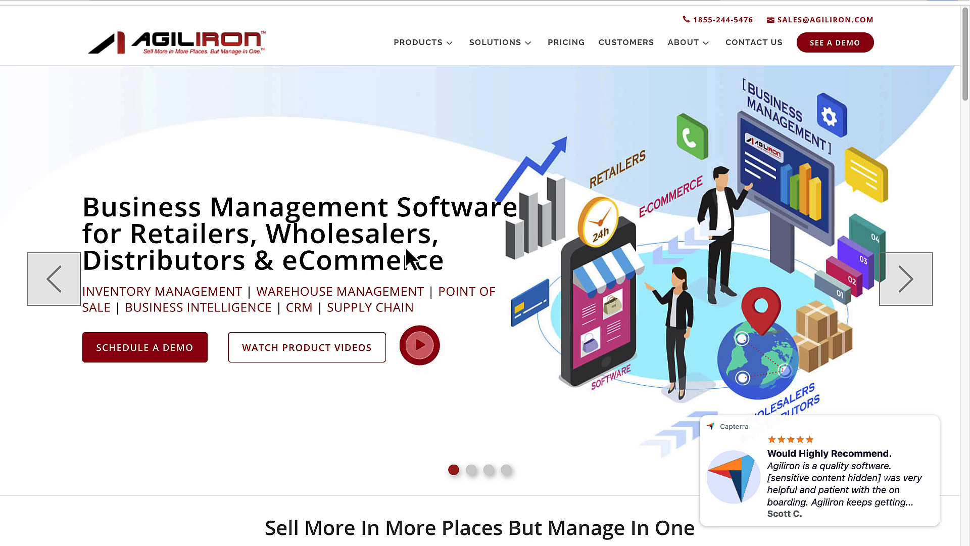
# Browse the Product Tour on the Agiliron website, open the Warehouse Management App Demo video and close it.
pyautogui.moveTo(447, 48)
pyautogui.click(445, 84)
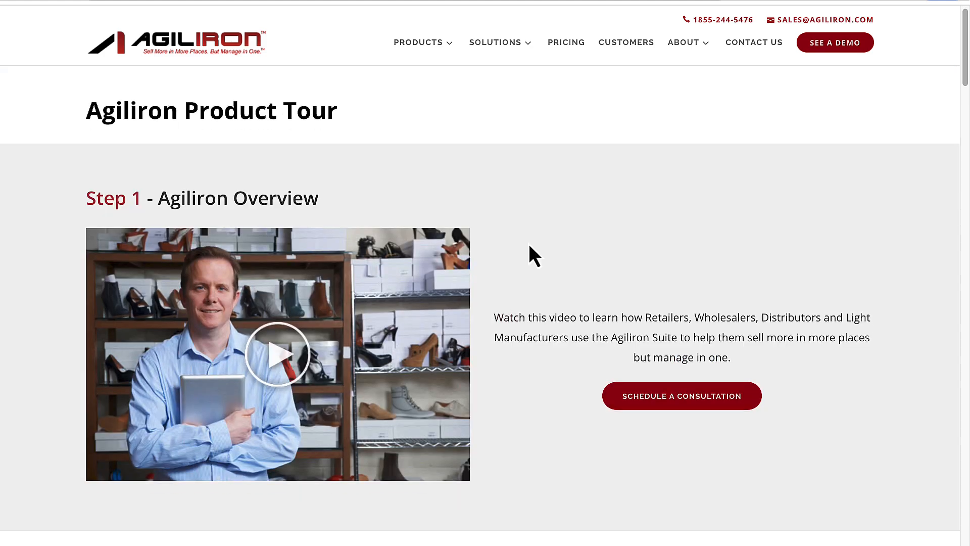
pyautogui.scroll(-15, 528, 244)
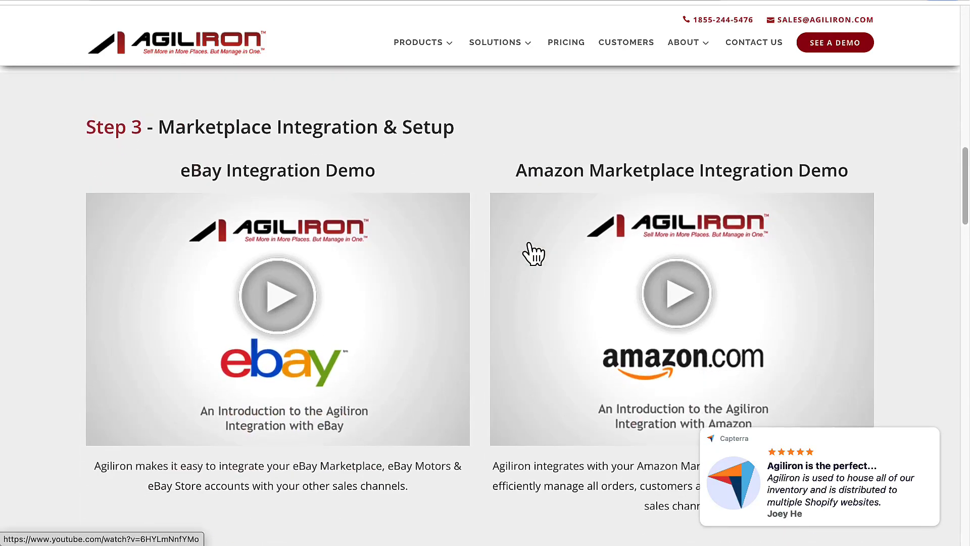
pyautogui.scroll(-11, 530, 253)
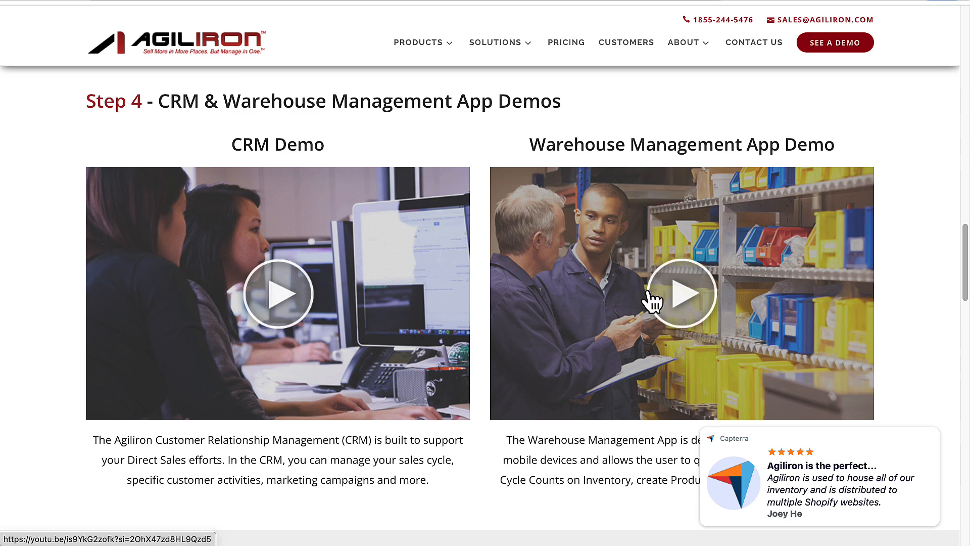
pyautogui.click(652, 301)
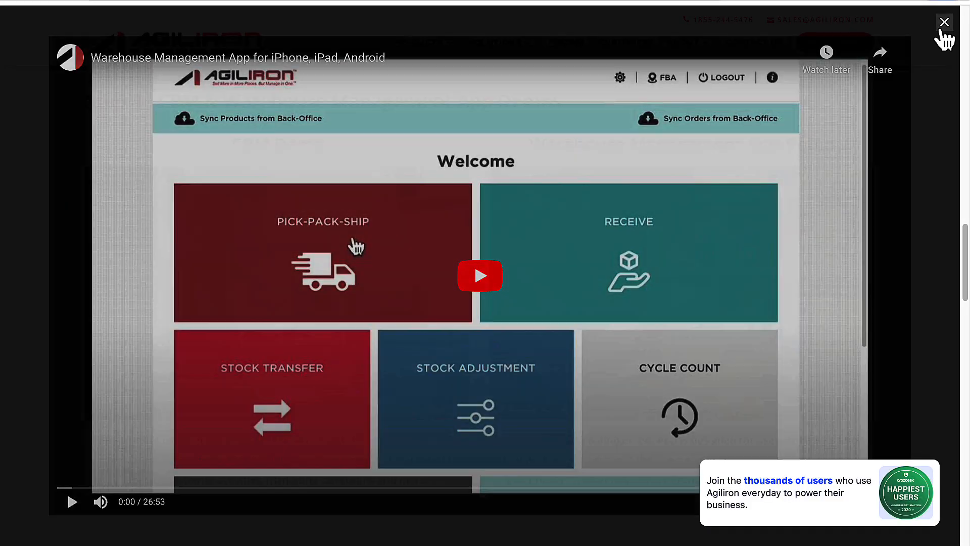
pyautogui.click(943, 22)
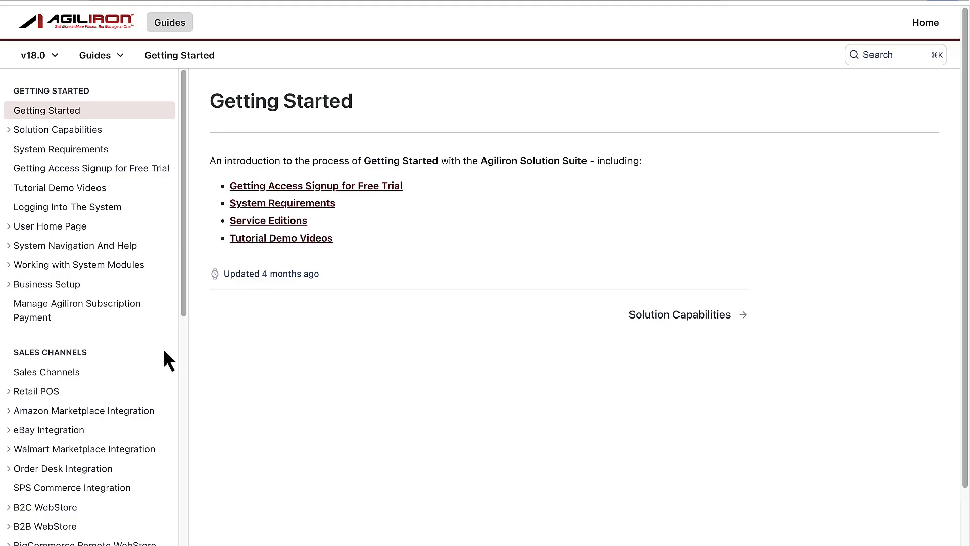
# Look through the topic list of the Agiliron Guides down to the Back-Office section.
pyautogui.scroll(-12, 164, 351)
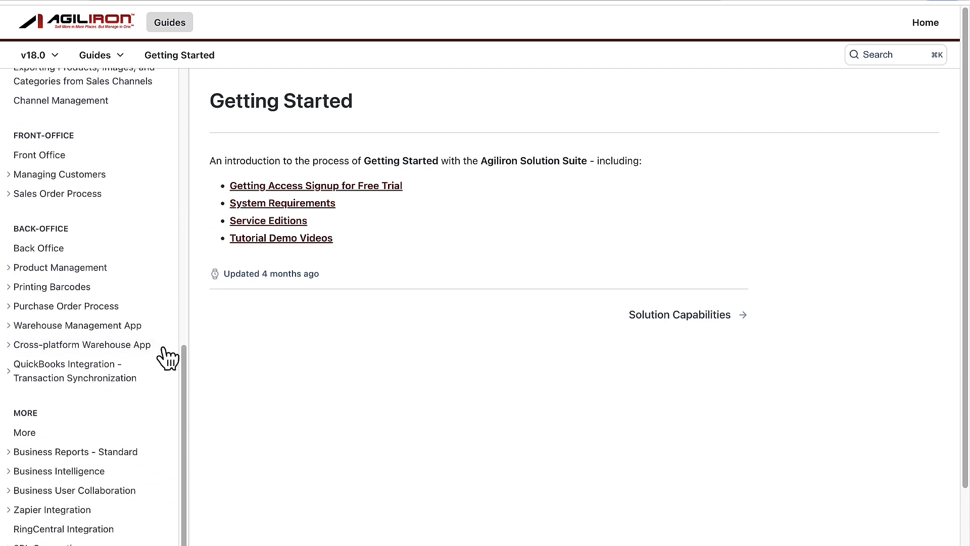